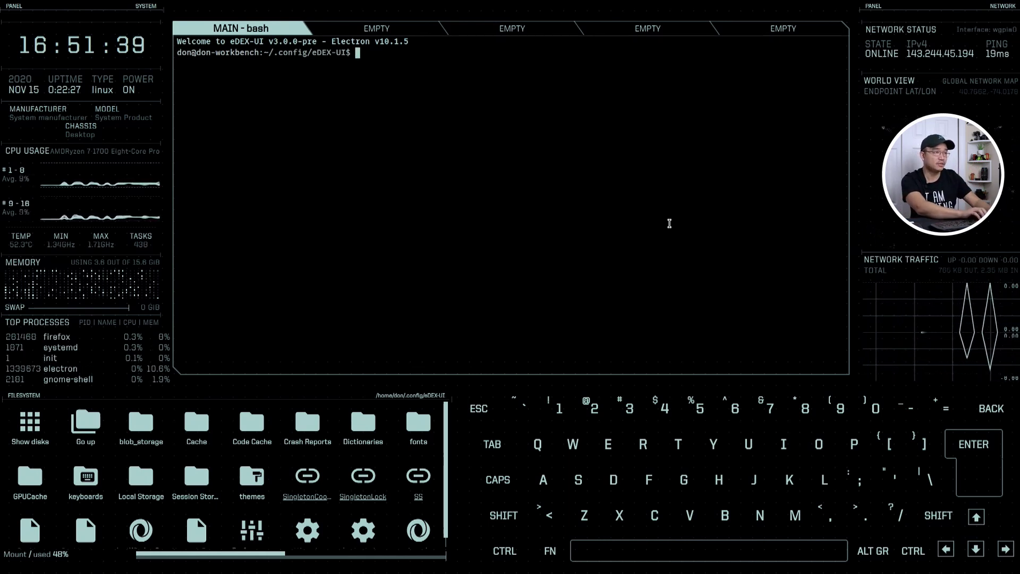
- Return the shell to the home folder, then change into Downloads
text(cd D)
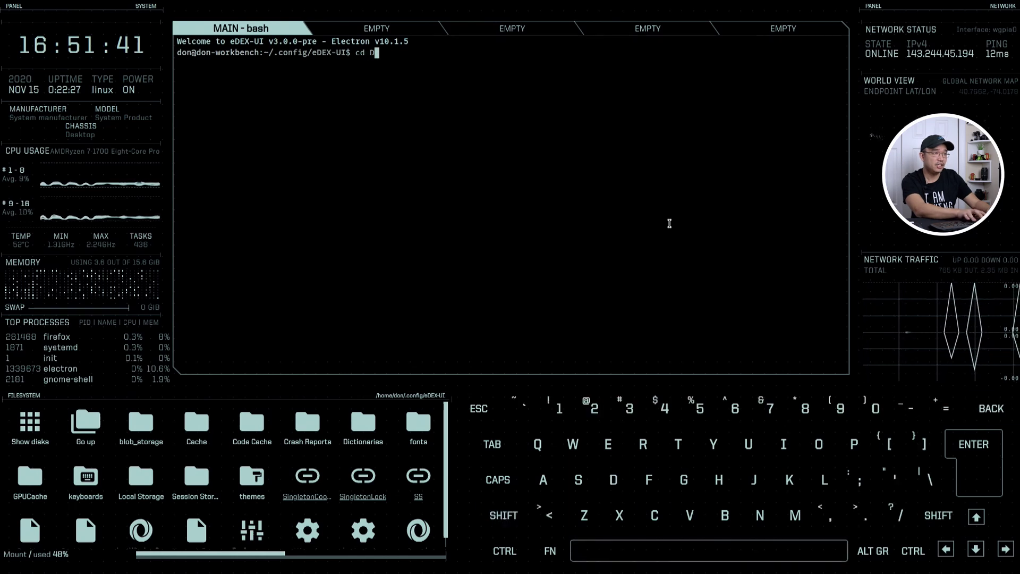
key(Return)
text(cd Downloads)
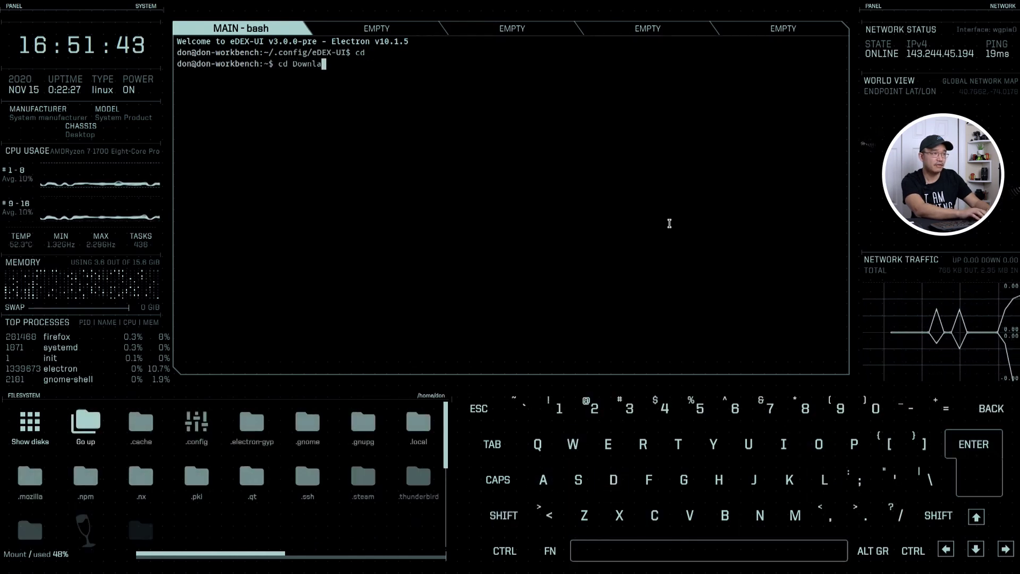
key(Return)
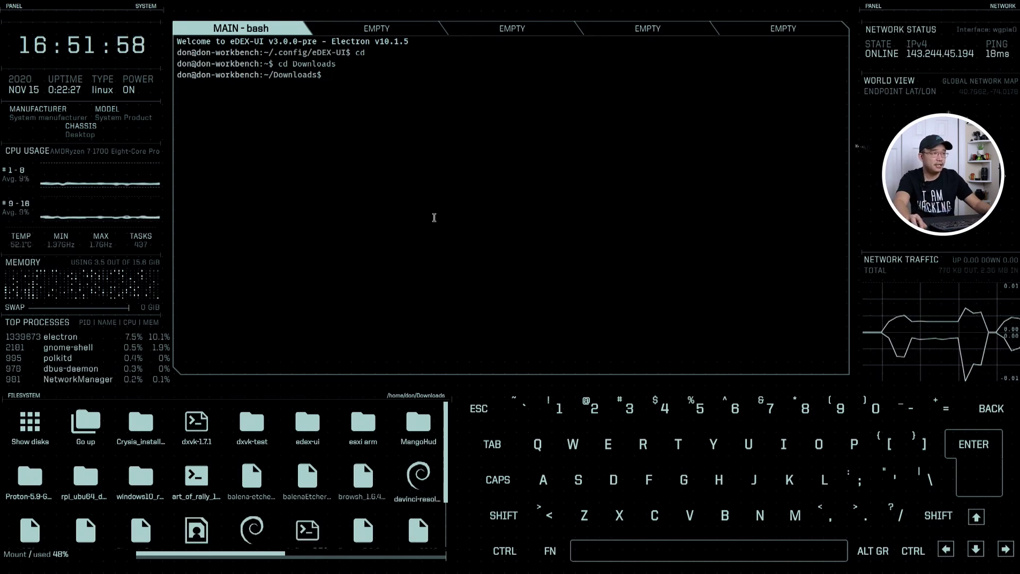
- Launch ./browsh_1.6.4_linux_amd64 in a second terminal session
key(ctrl+Tab)
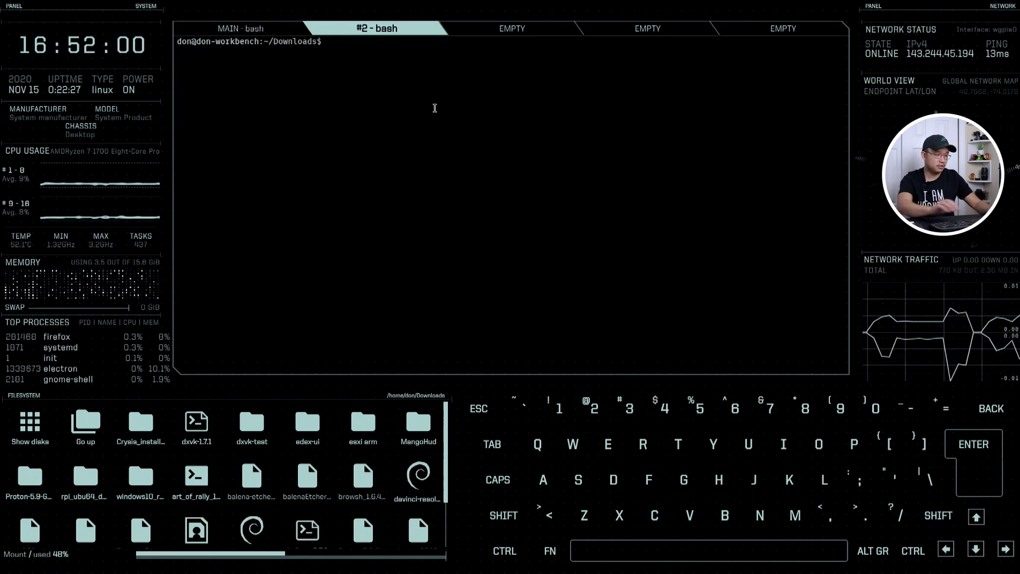
text(brow)
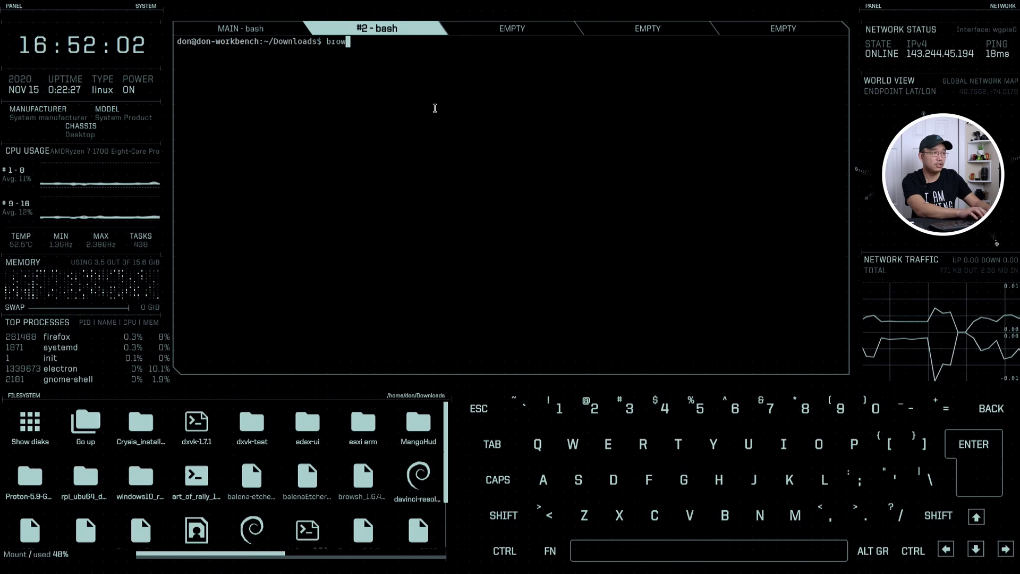
text(se)
key(BackSpace)
key(BackSpace)
key(BackSpace)
key(BackSpace)
key(BackSpace)
key(BackSpace)
text(./bro)
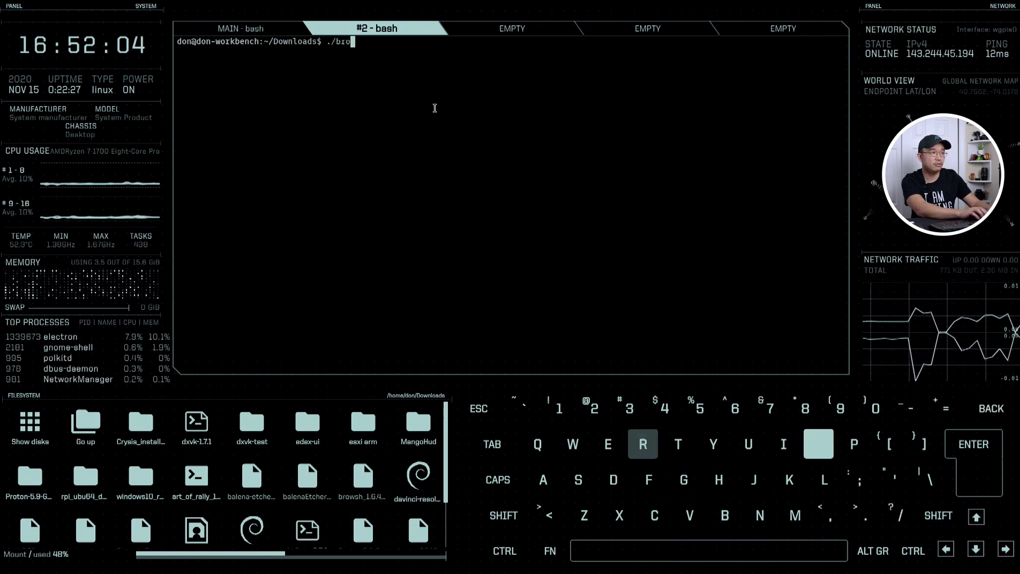
key(Tab)
key(Return)
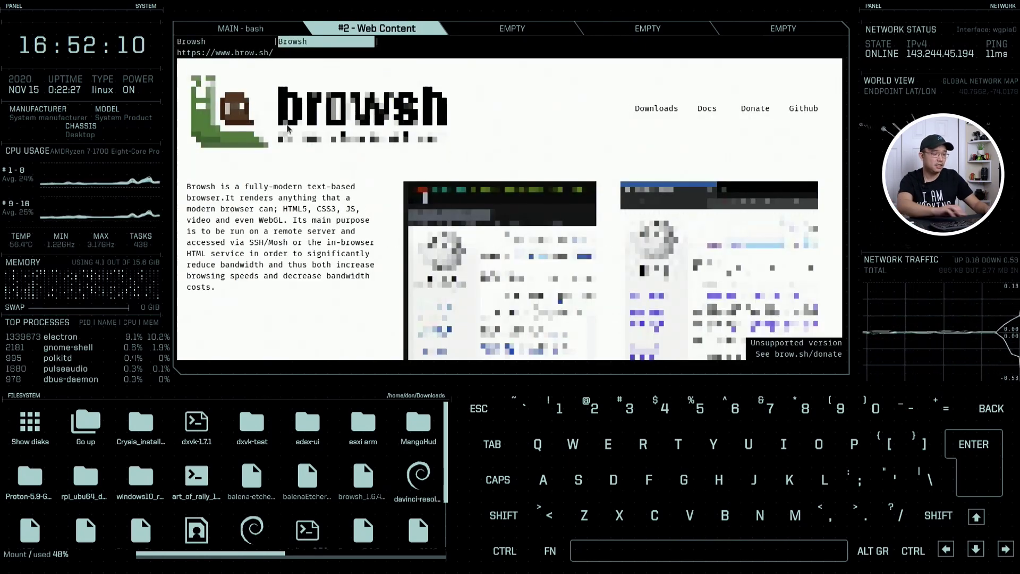
- Load google.com in Browsh and search for 'raspberry pi kernel'
key(ctrl+l)
text(google.com)
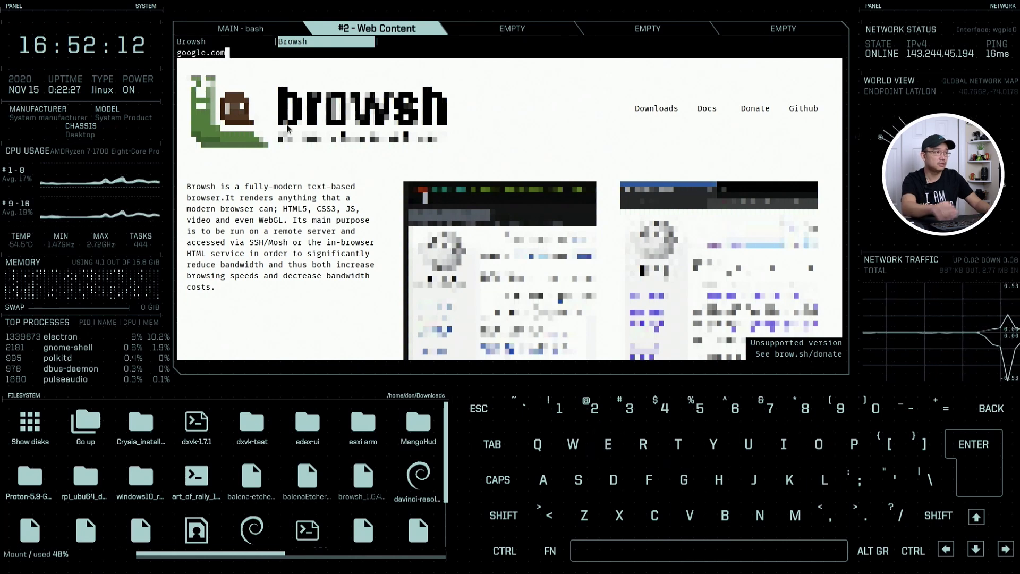
key(Return)
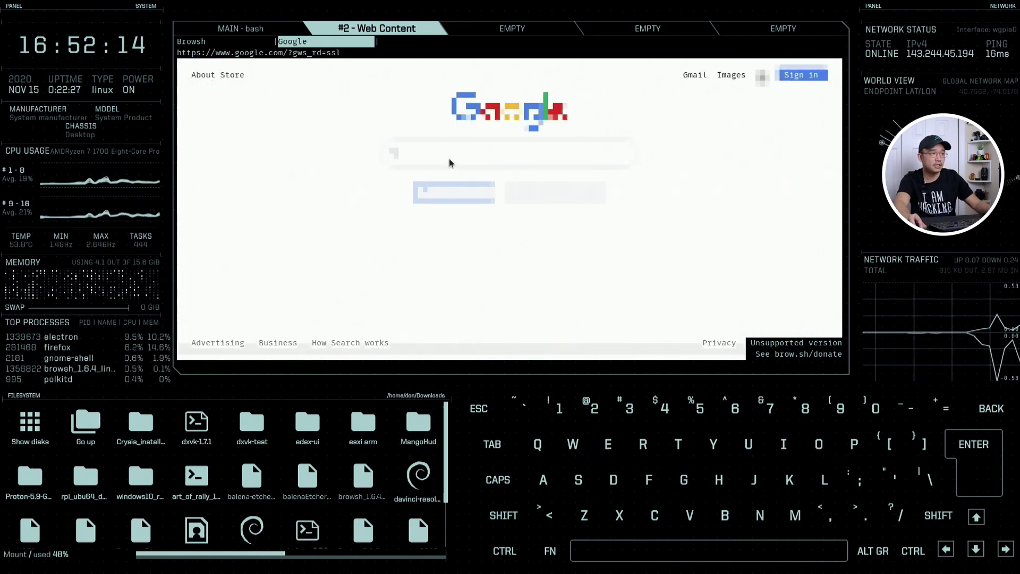
click(453, 156)
text(ras)
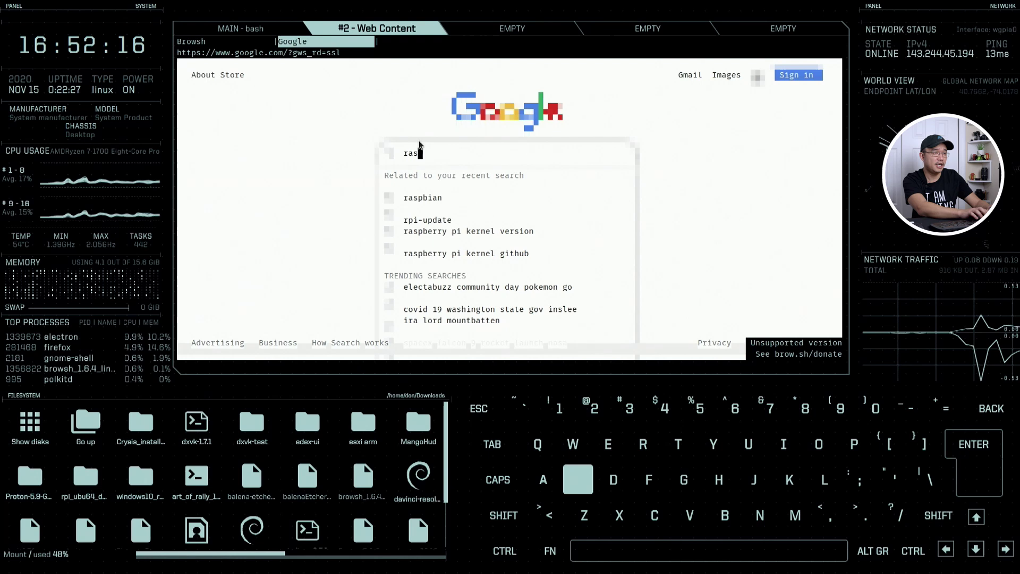
text(pberry pi kernel)
key(Return)
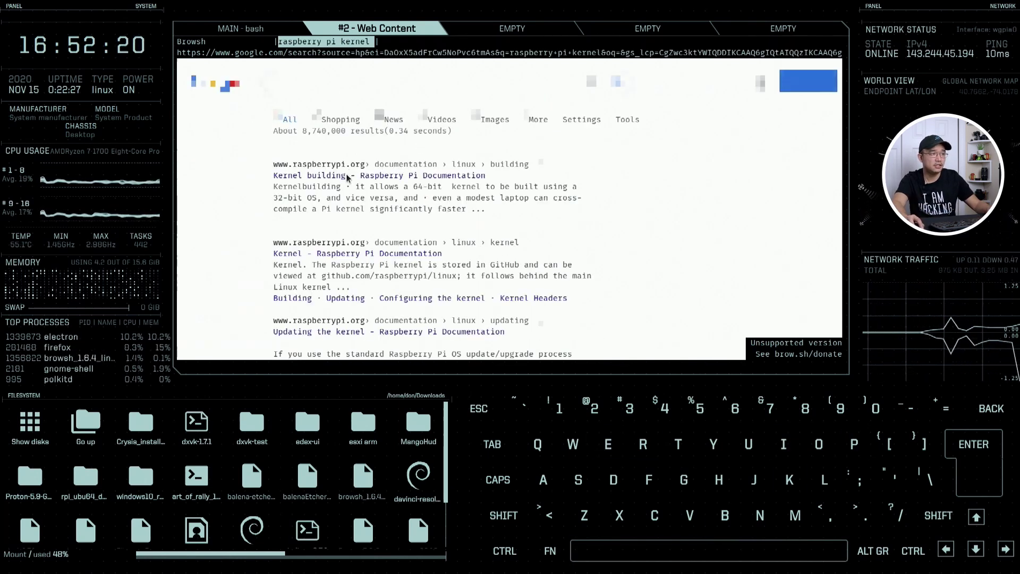
- Open the Kernel building result and scroll down through the guide
click(347, 177)
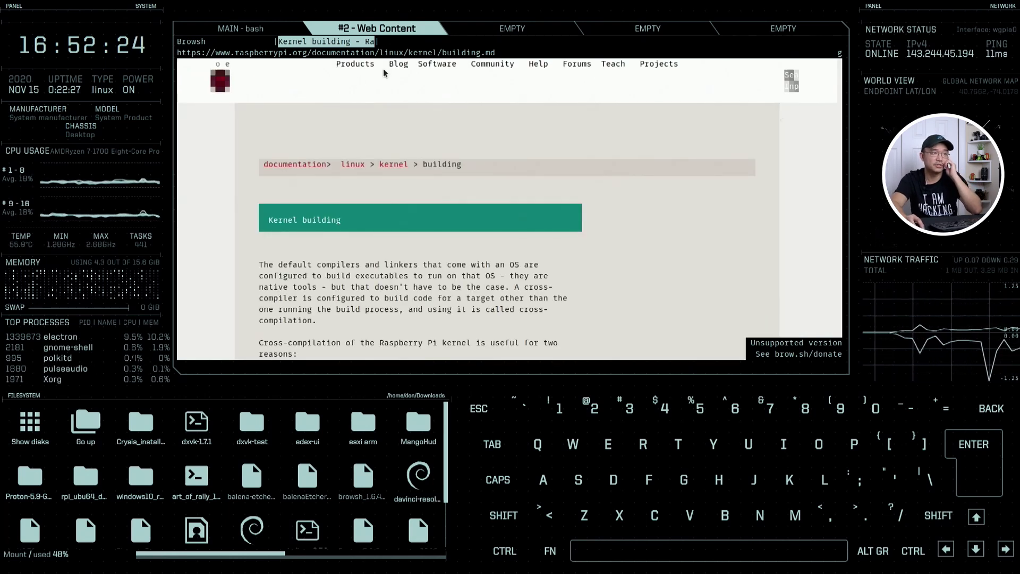
scroll(623, 182, down, 2)
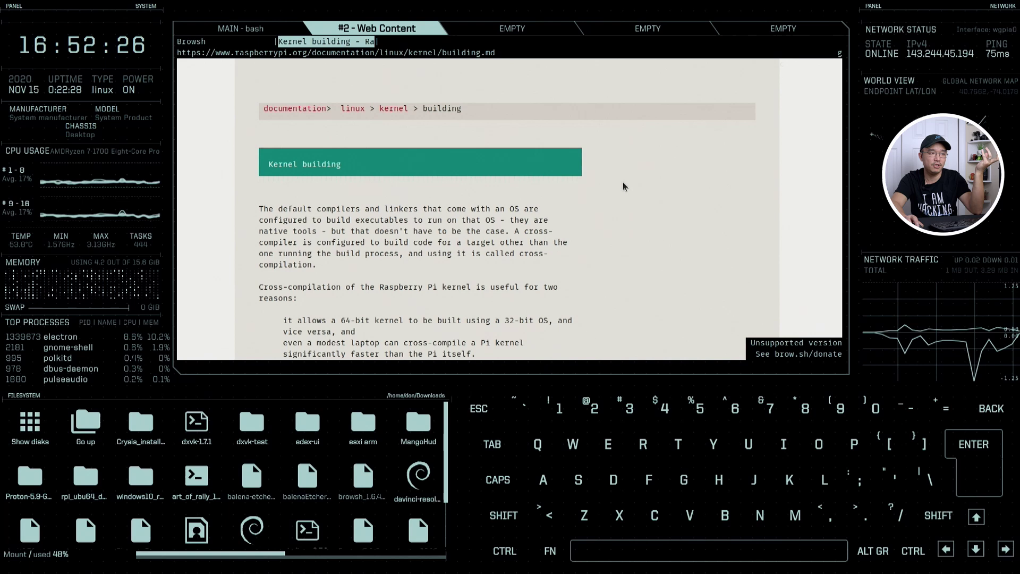
scroll(623, 182, down, 1)
scroll(623, 188, down, 1)
scroll(509, 203, down, 2)
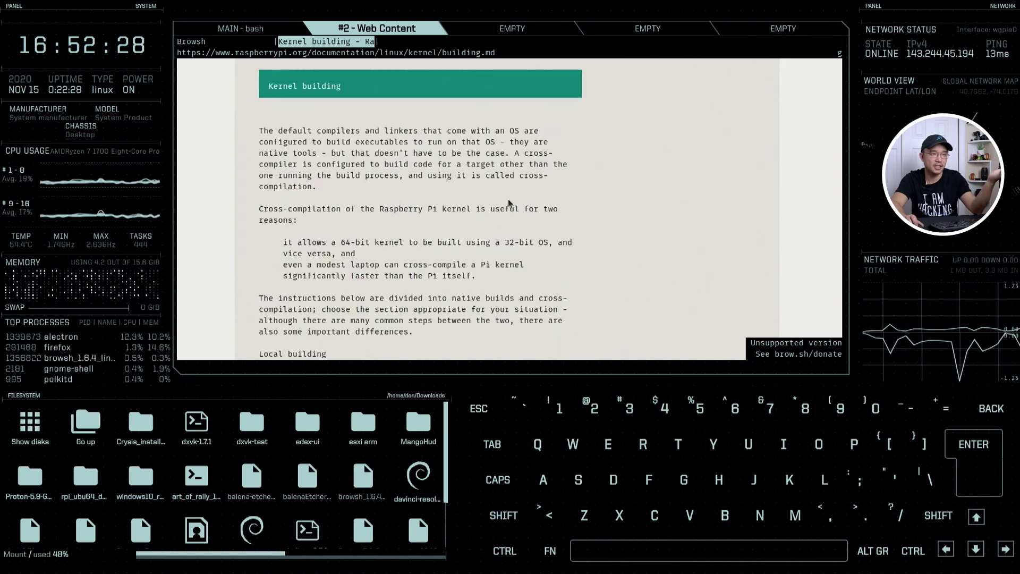
scroll(509, 203, down, 3)
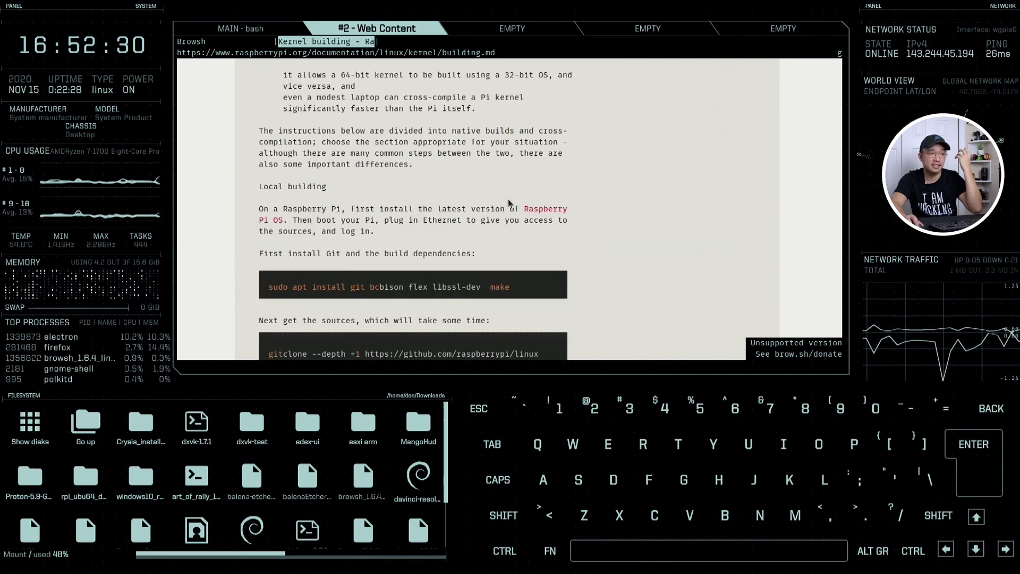
scroll(509, 203, down, 2)
scroll(509, 203, down, 1)
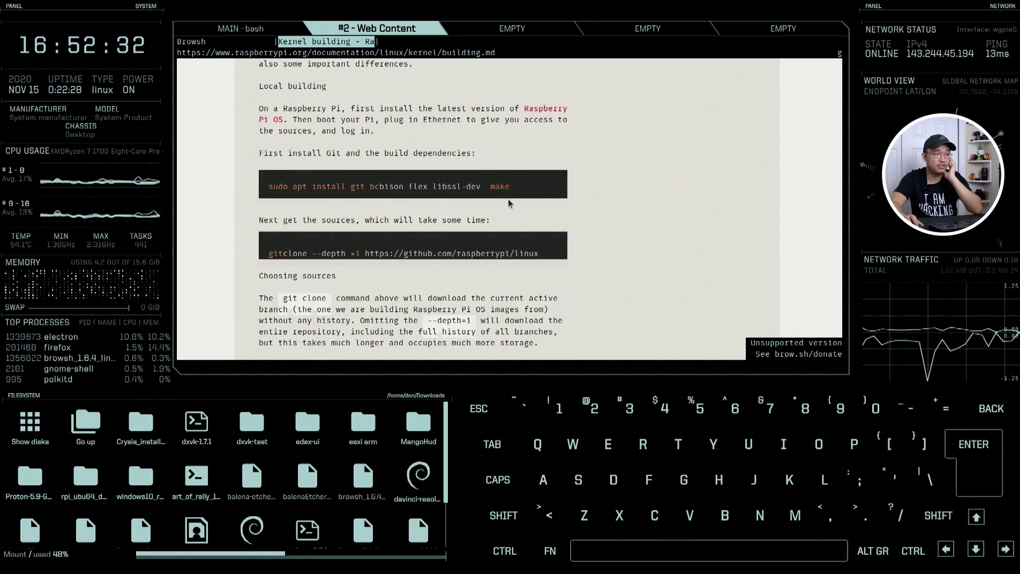
scroll(508, 198, down, 3)
scroll(313, 156, down, 1)
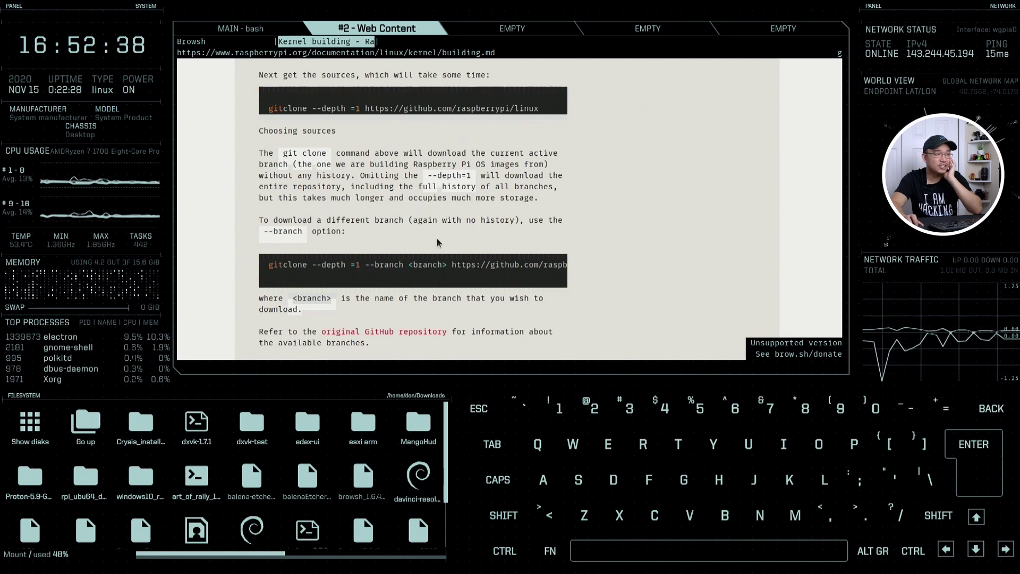
- Scroll on to the Build sources section, then return to the MAIN - bash tab
scroll(438, 243, up, 2)
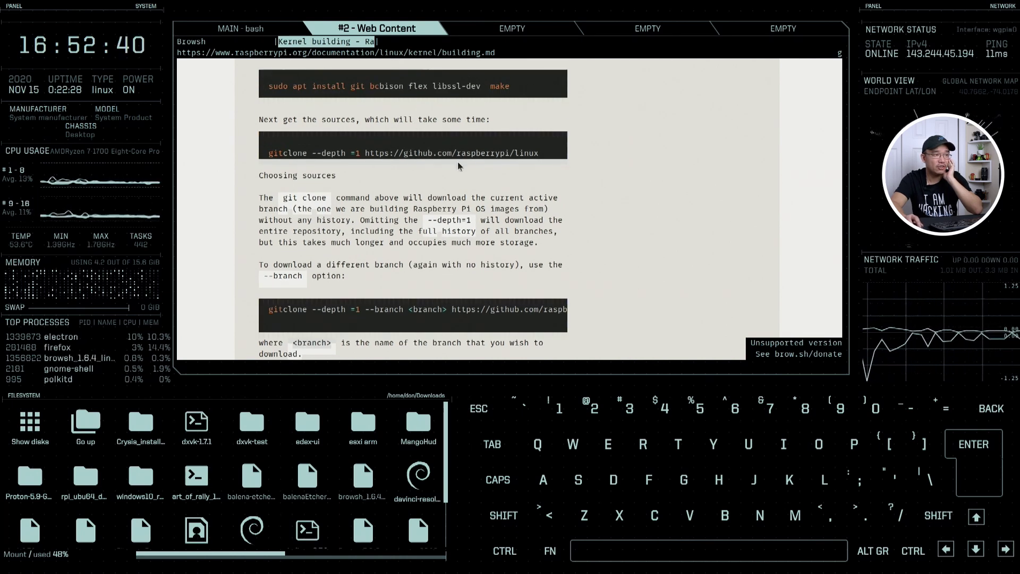
scroll(466, 250, down, 9)
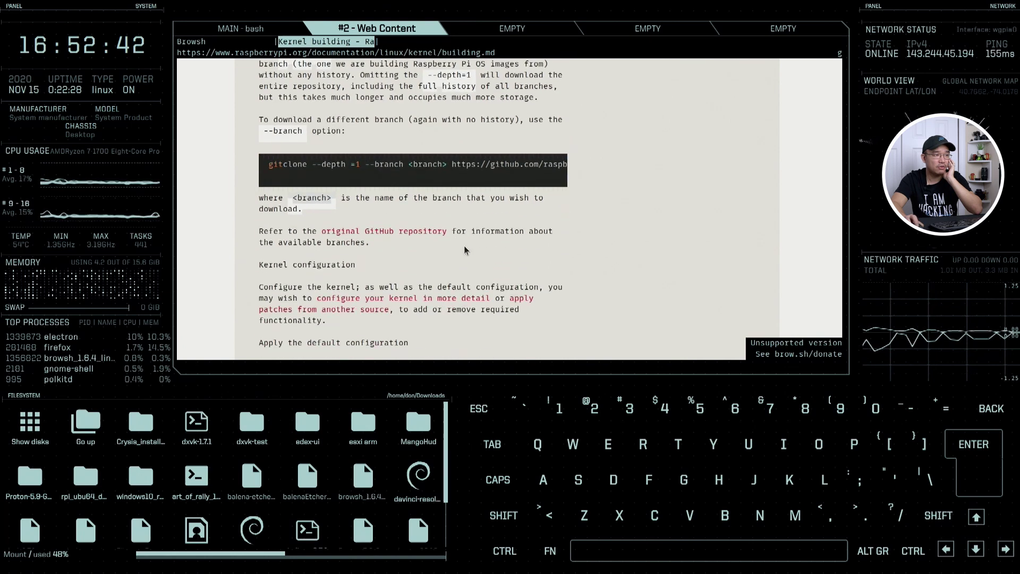
scroll(464, 250, down, 9)
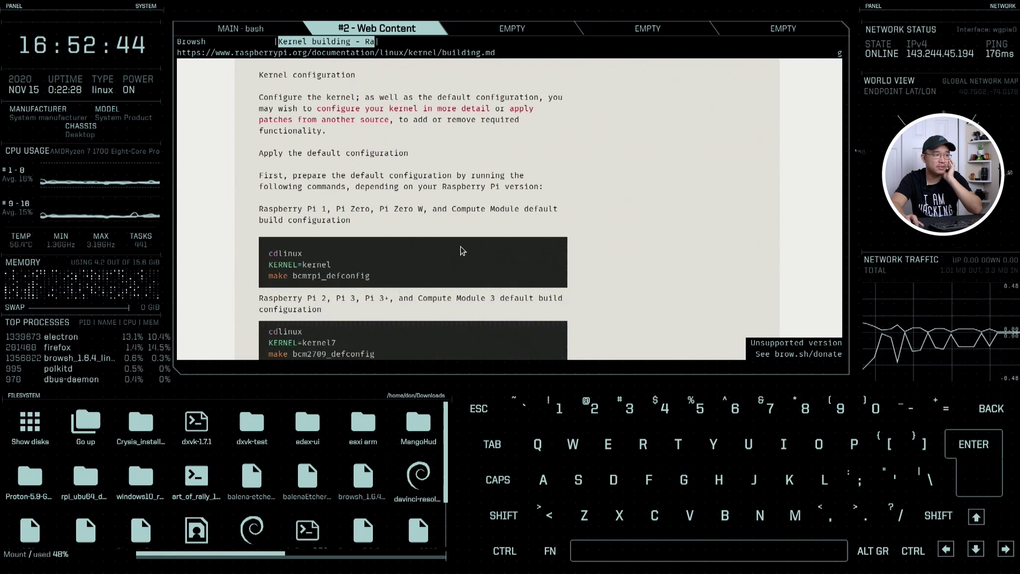
scroll(456, 252, down, 10)
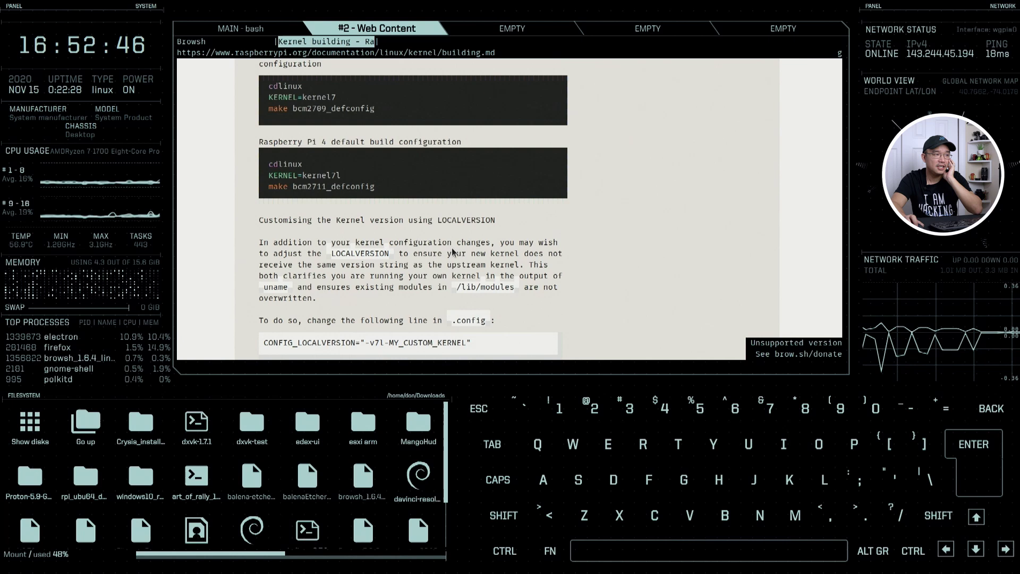
scroll(444, 252, down, 6)
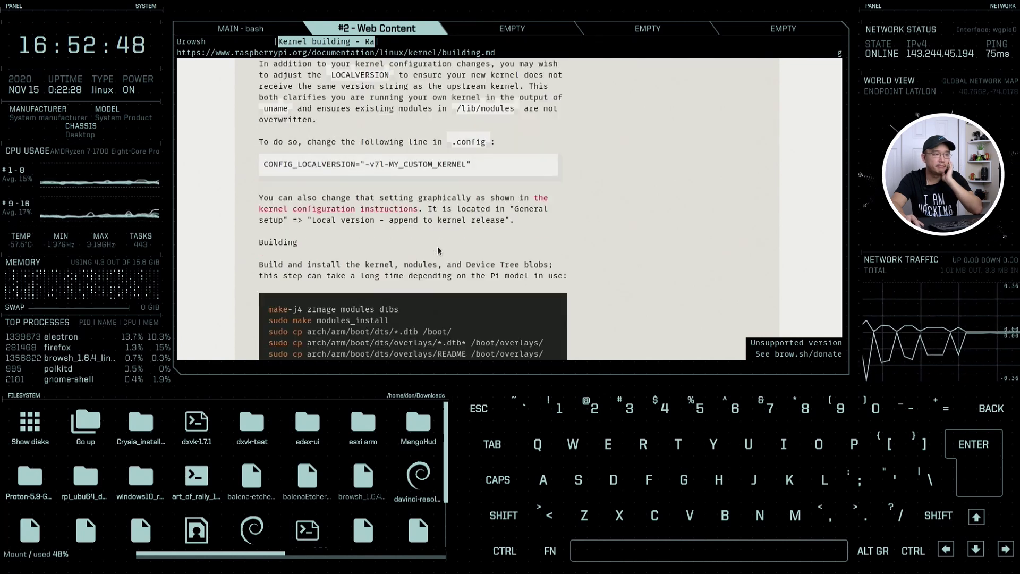
scroll(435, 250, down, 20)
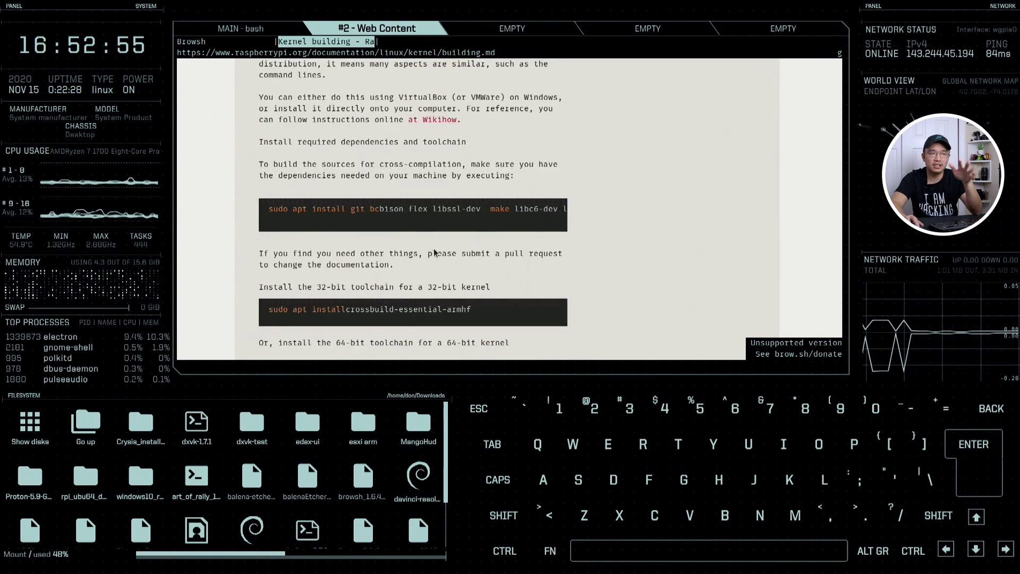
scroll(434, 253, down, 1)
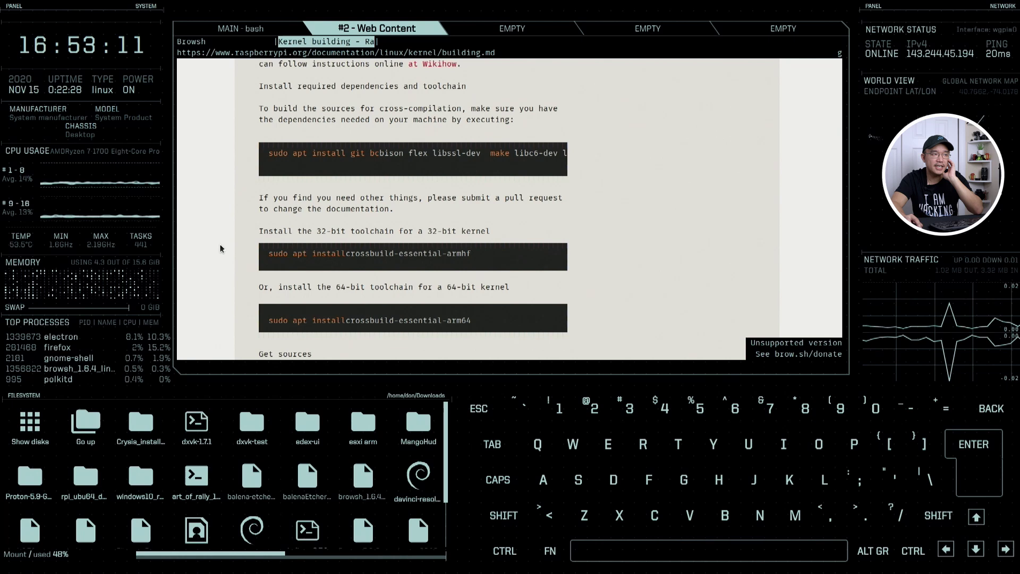
scroll(410, 275, down, 5)
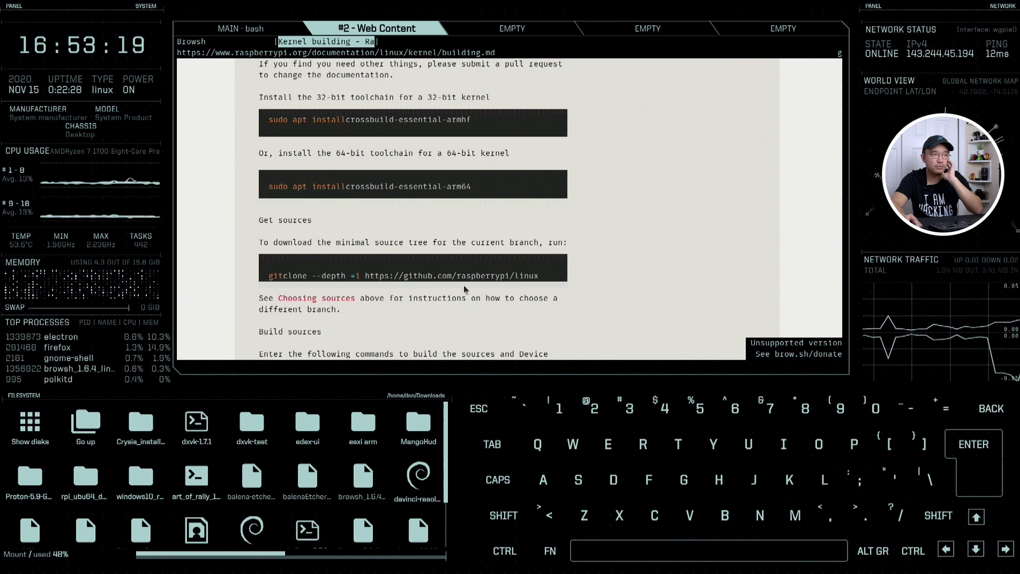
scroll(499, 279, down, 7)
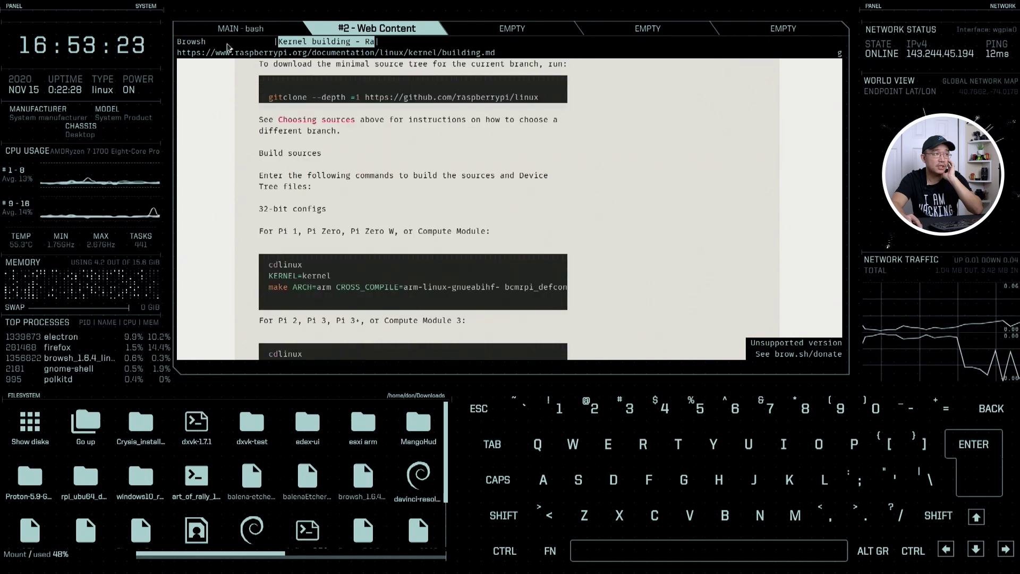
click(247, 31)
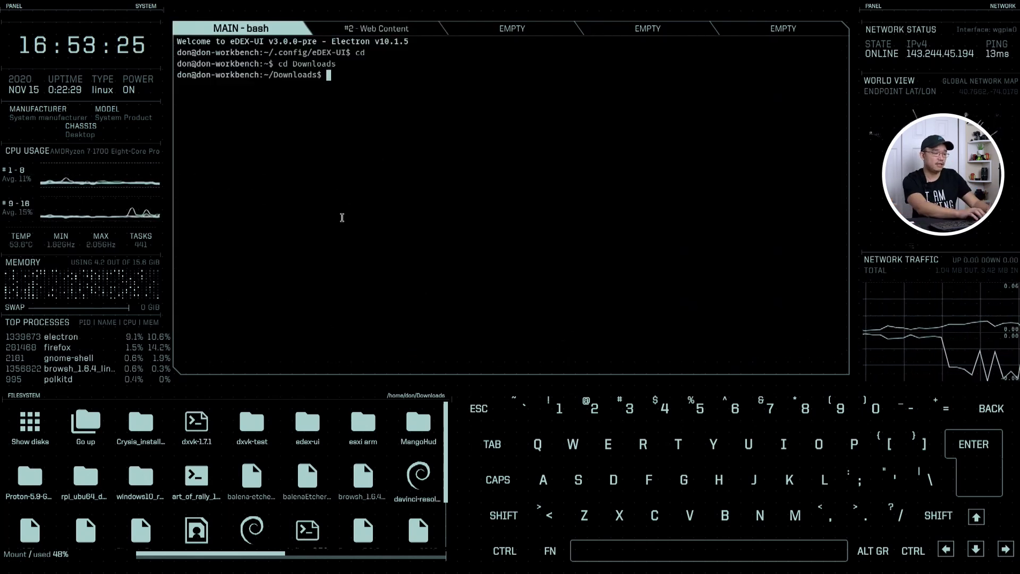
text(git clone ht)
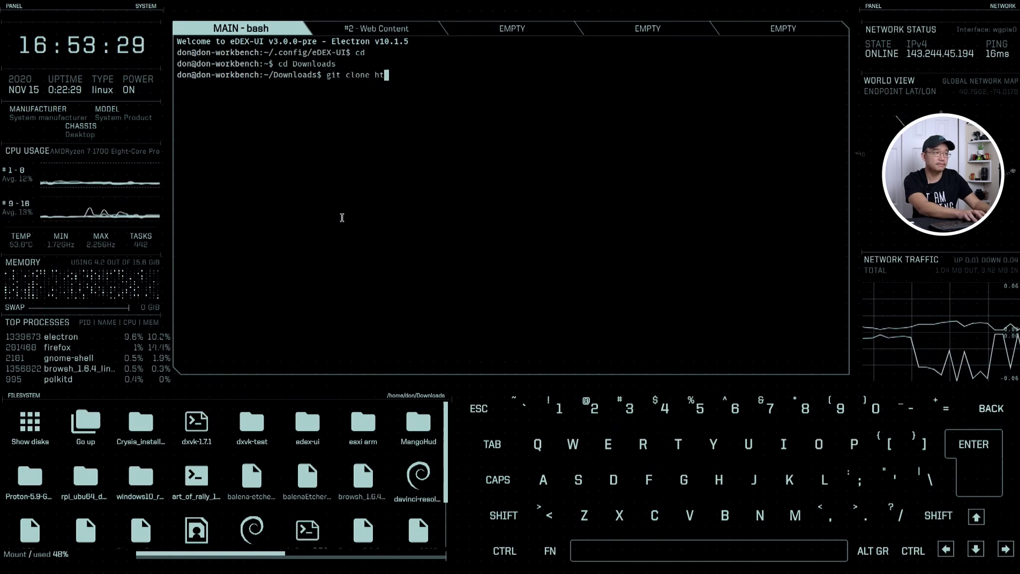
text(tps-depth)
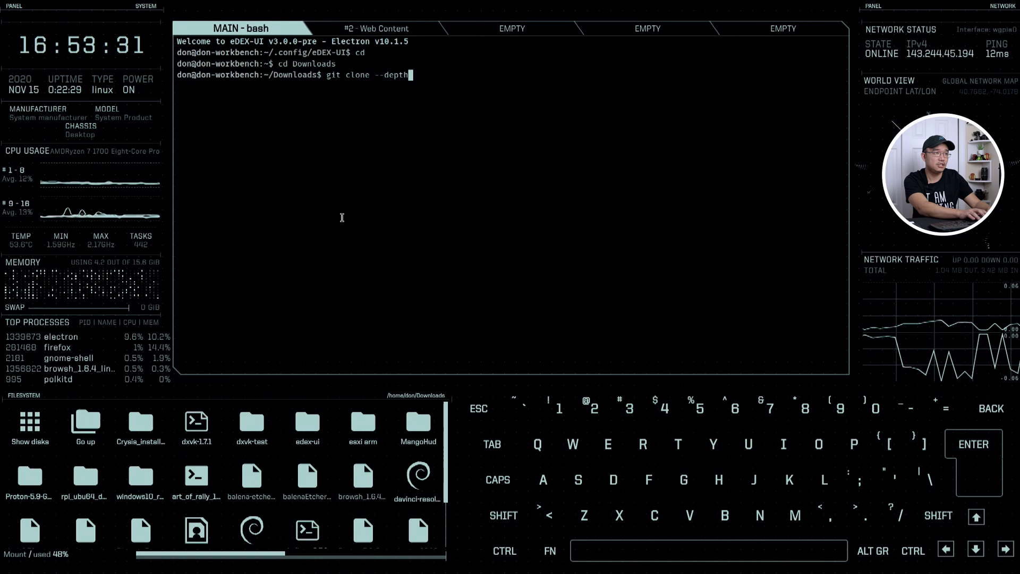
text(=1 https://git)
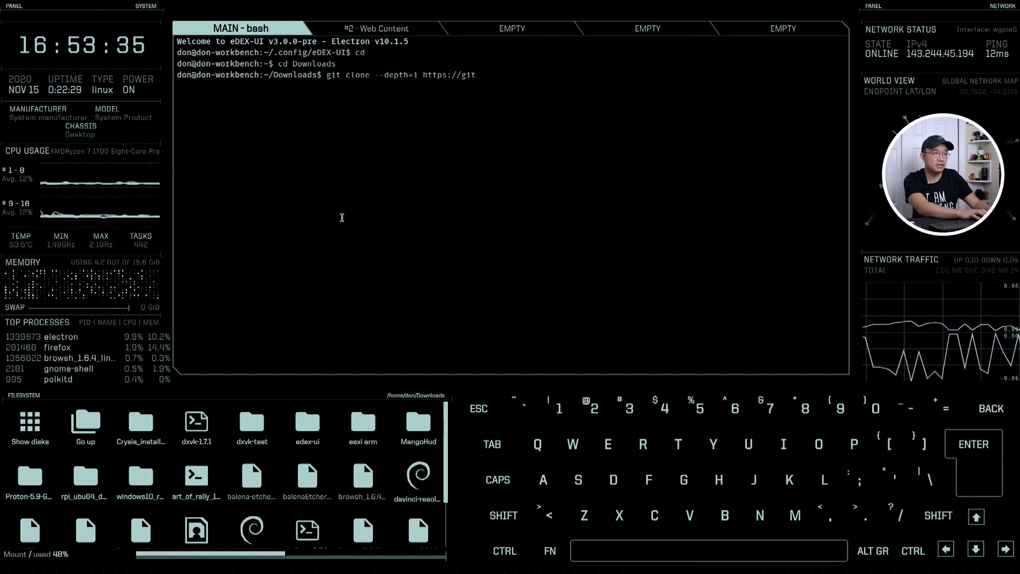
text(hub.com/ra)
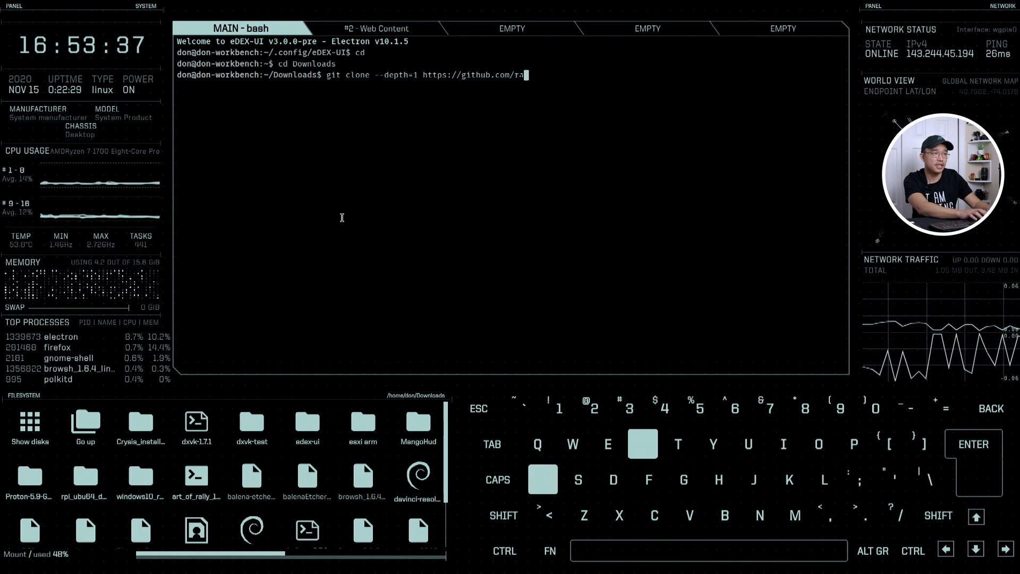
text(spberrypi/linux)
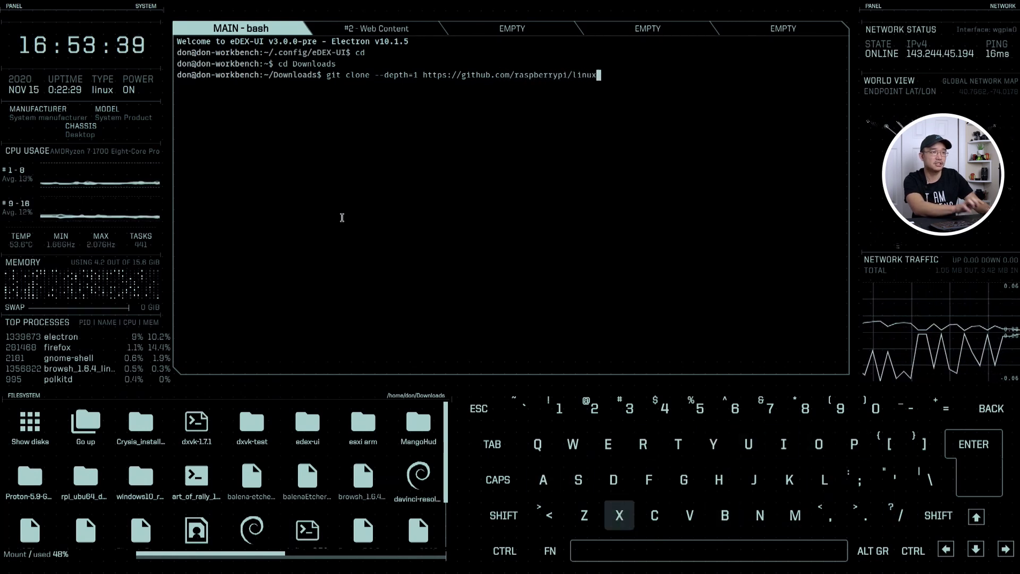
key(Return)
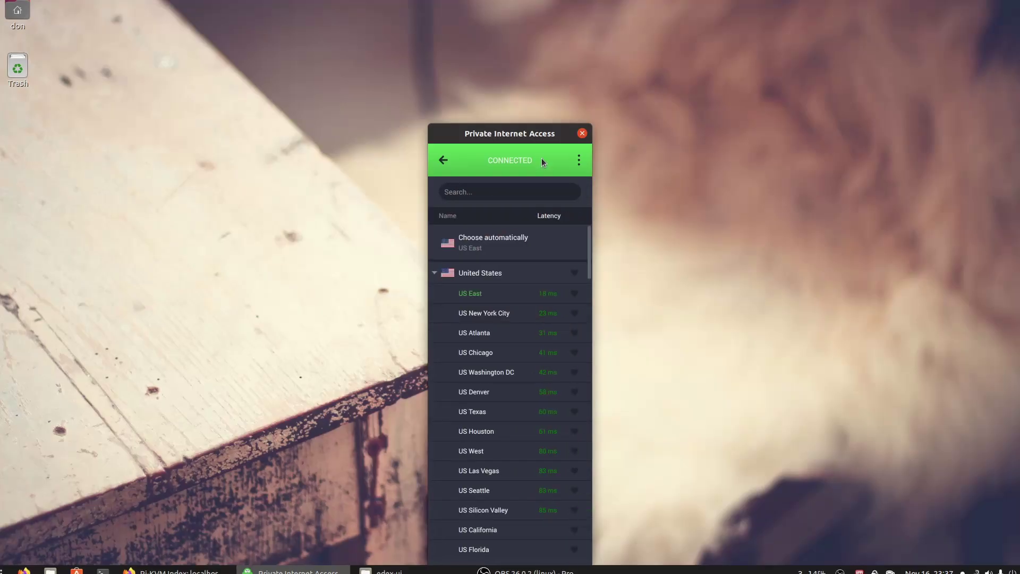
- Drag the US East-connected Private Internet Access window up toward the top of the screen
drag(531, 129, 522, 47)
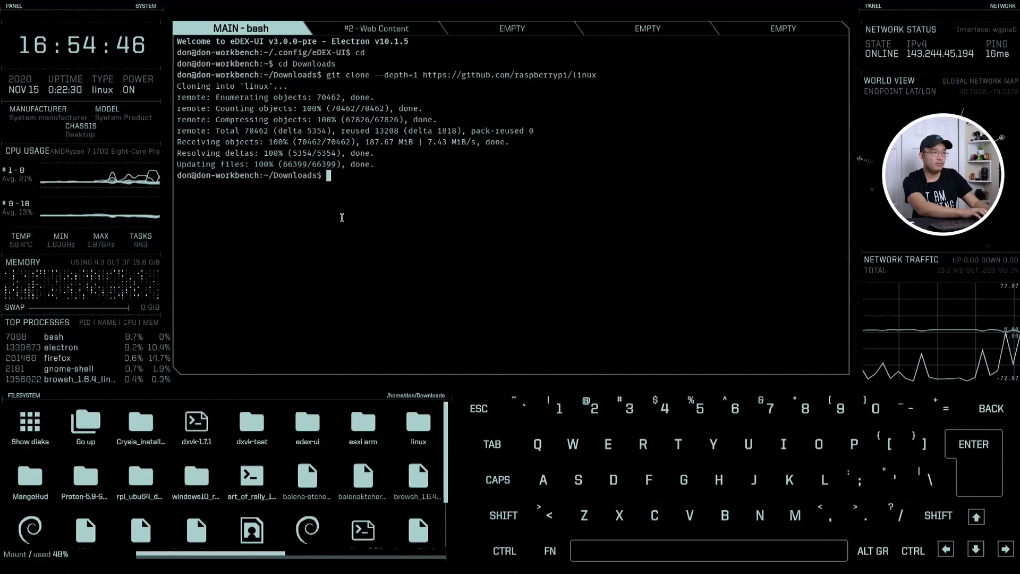
- Enter the linux folder and export KERNEL=kernel7l
text(cd )
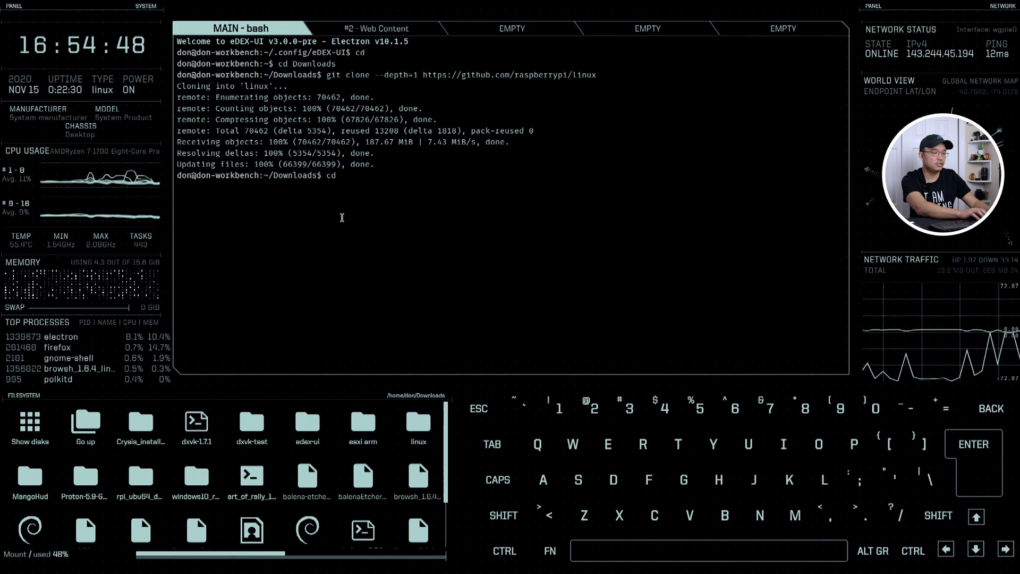
text(linux)
key(Return)
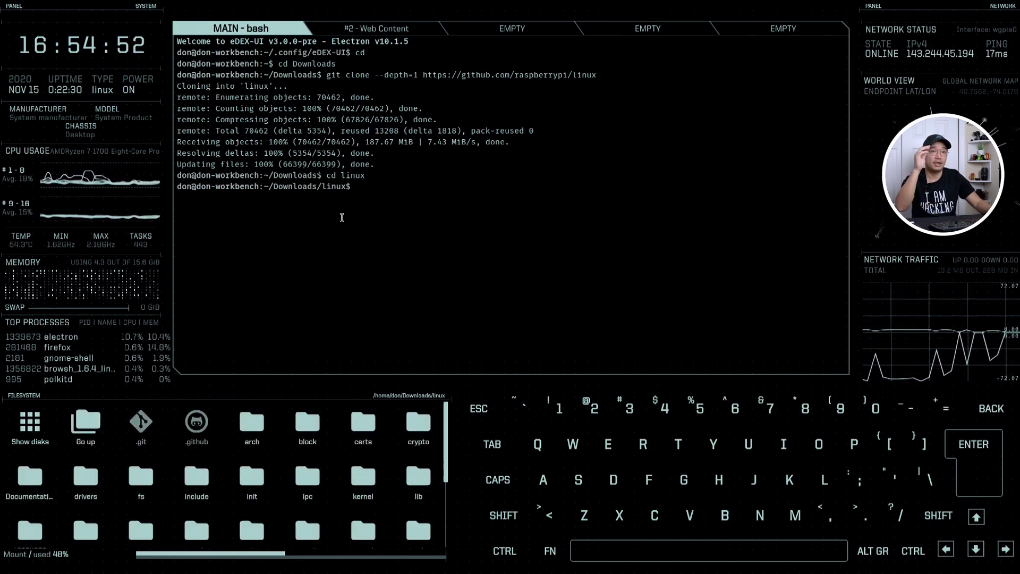
text(export K)
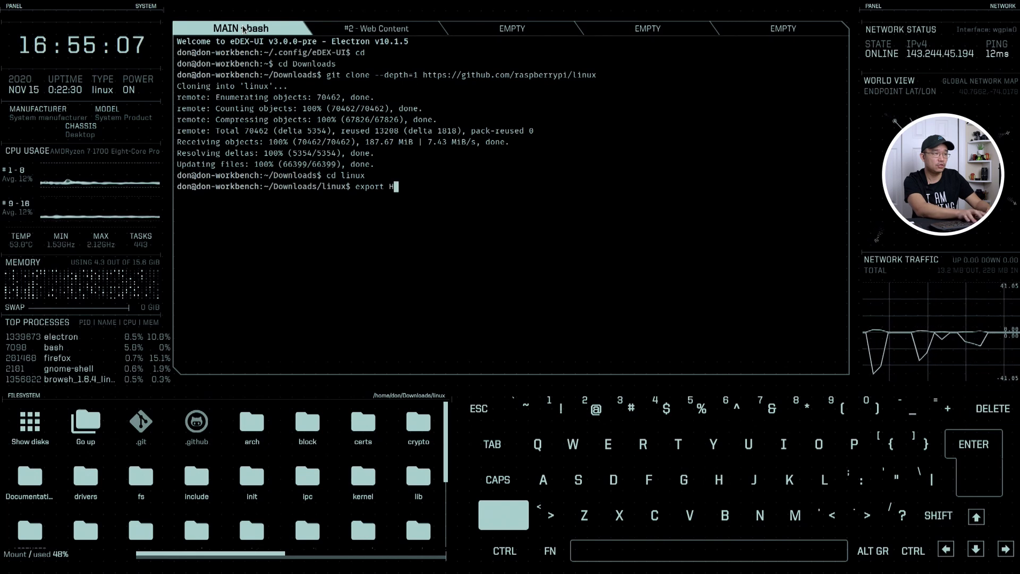
text(ERNEL=)
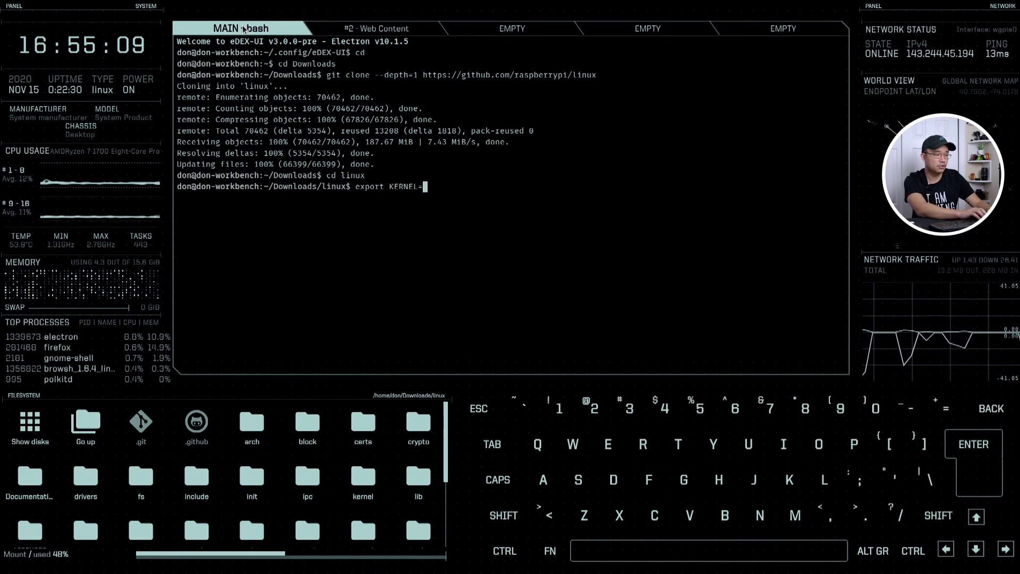
text(kernel7l)
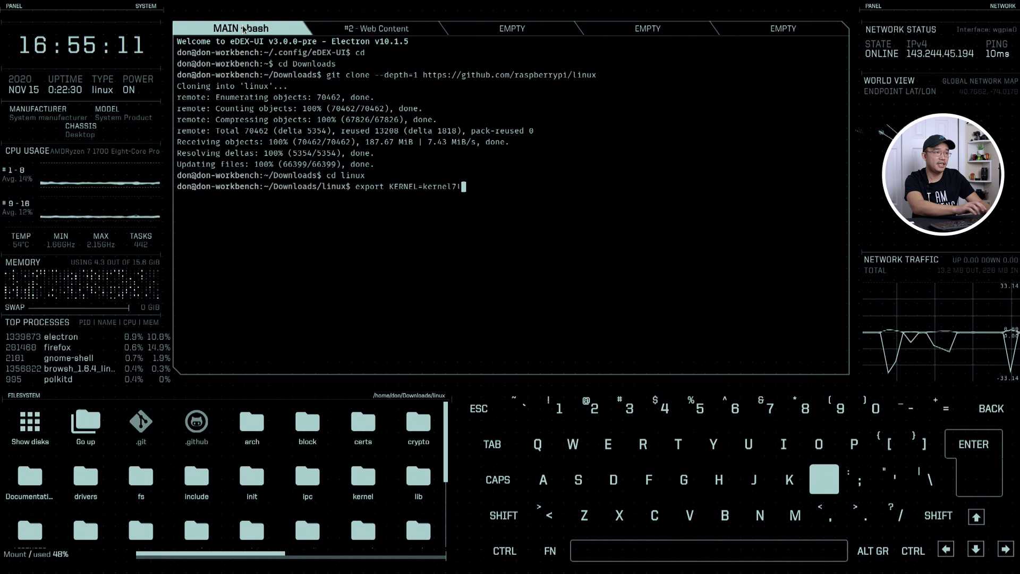
key(Return)
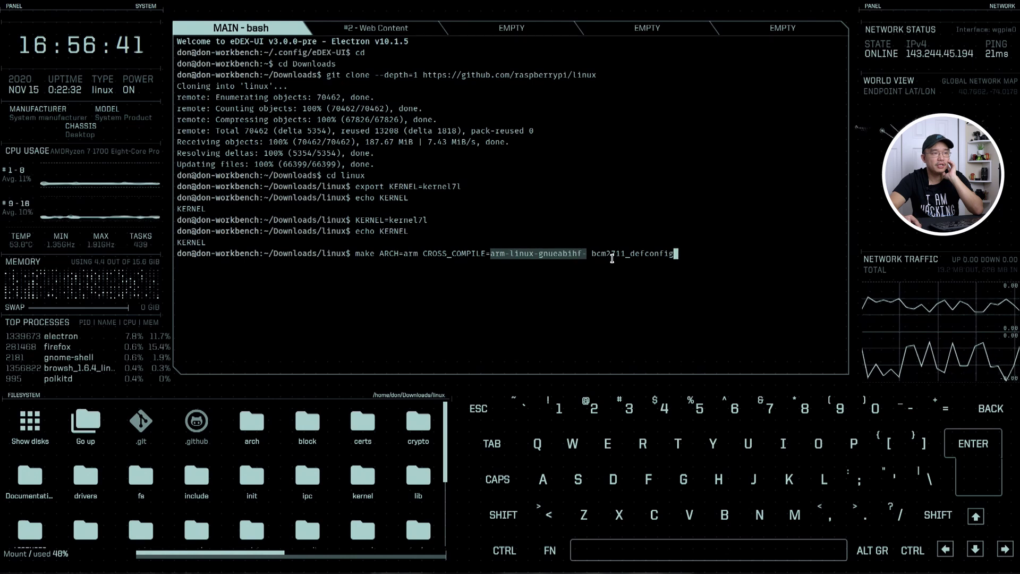
- Copy the bcm2711_defconfig make command back to the prompt, discarding a make menuconfig draft
drag(593, 256, 651, 255)
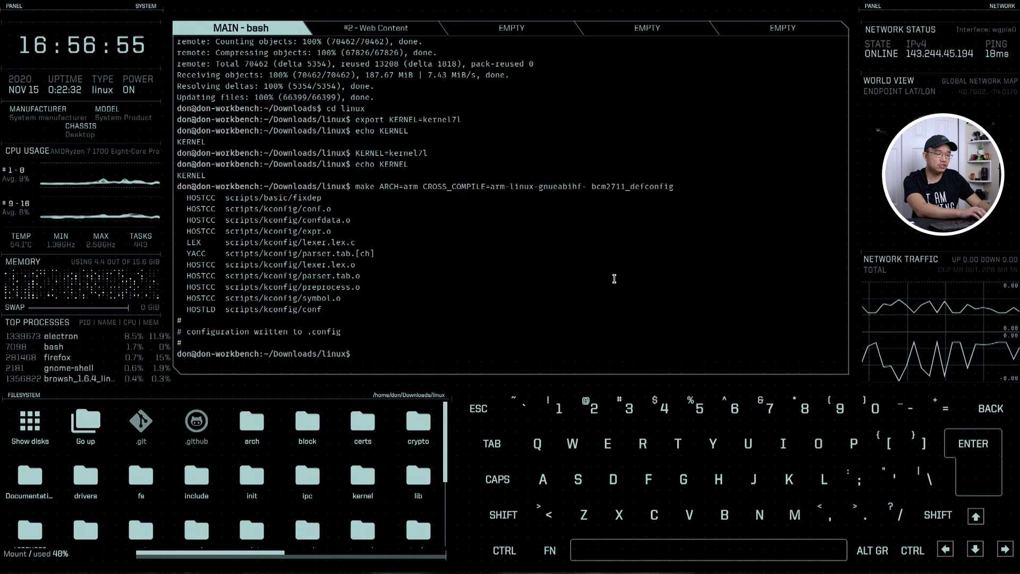
text(make menucon)
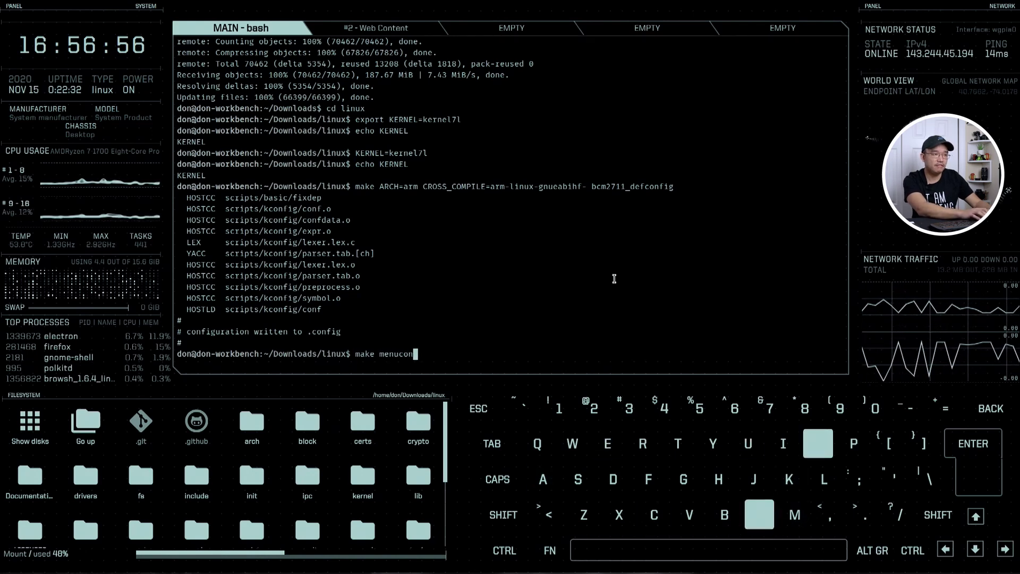
text(fig)
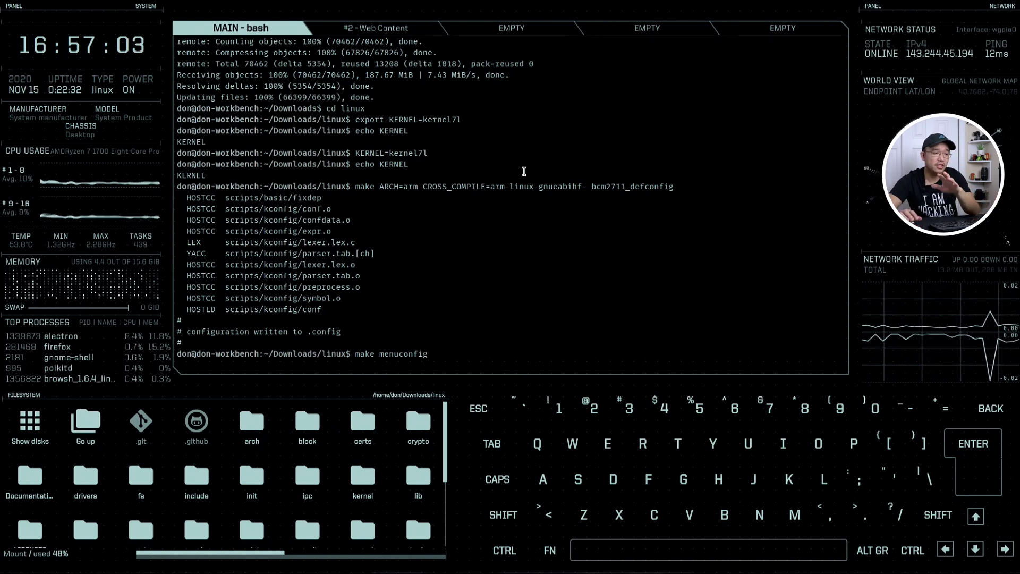
key(BackSpace)
key(BackSpace)
key(BackSpace)
key(BackSpace)
key(BackSpace)
key(BackSpace)
key(BackSpace)
key(BackSpace)
key(BackSpace)
key(BackSpace)
key(BackSpace)
key(BackSpace)
key(BackSpace)
key(BackSpace)
key(BackSpace)
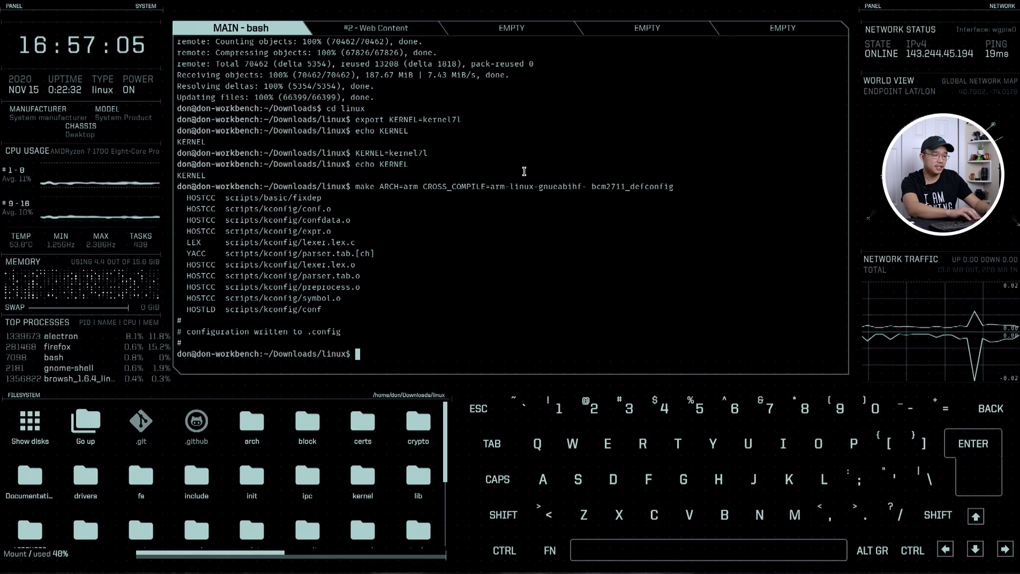
text(make ARCH=arm CROSS_COMPILE=arm-linux-gnueabihf- bcm2711_defconfig)
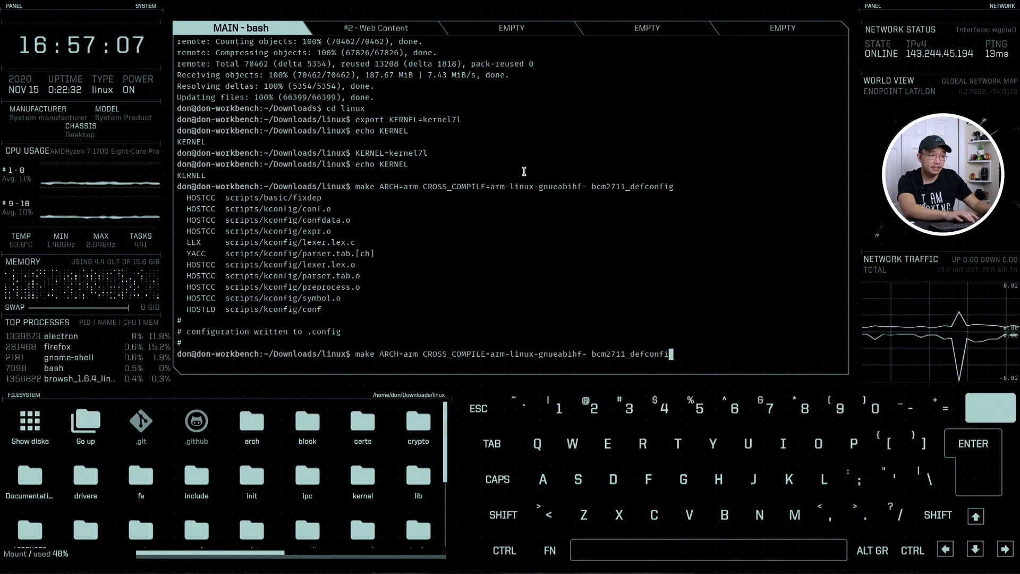
- Change the make target from bcm2711_defconfig to menuconfig and run it
key(BackSpace)
key(BackSpace)
key(BackSpace)
key(BackSpace)
key(BackSpace)
key(BackSpace)
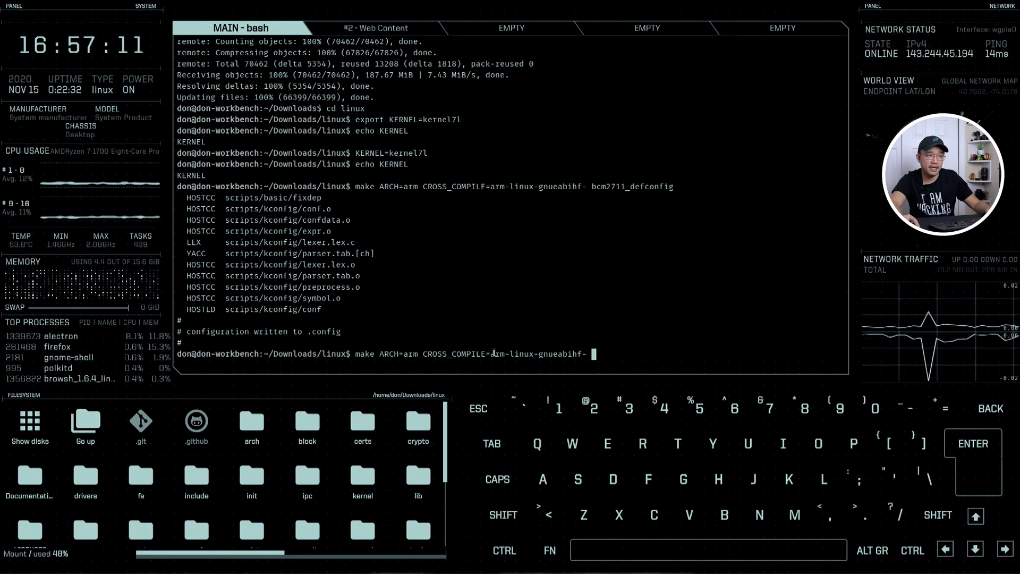
drag(431, 353, 476, 338)
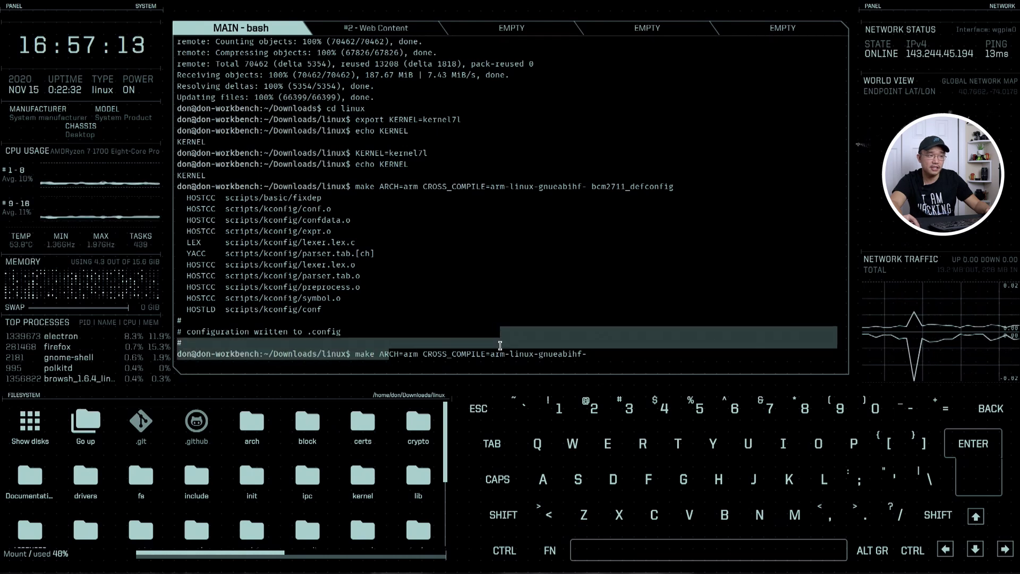
click(599, 346)
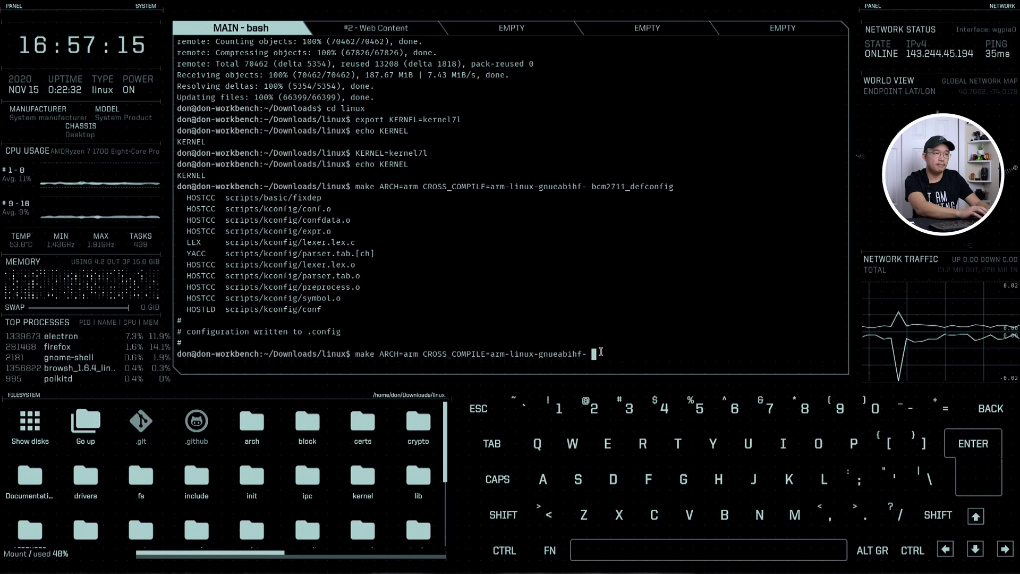
text(menuconfig)
key(Return)
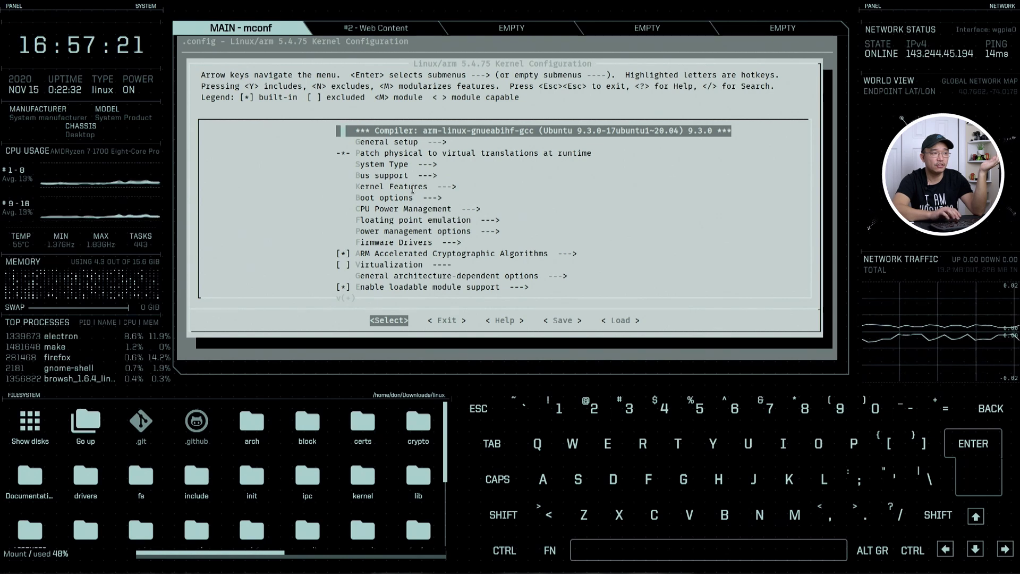
- Browse General setup, loadable module support and Kernel hacking, then exit unchanged
key(Down)
key(Down)
key(Up)
key(Right)
key(Right)
key(Right)
key(Right)
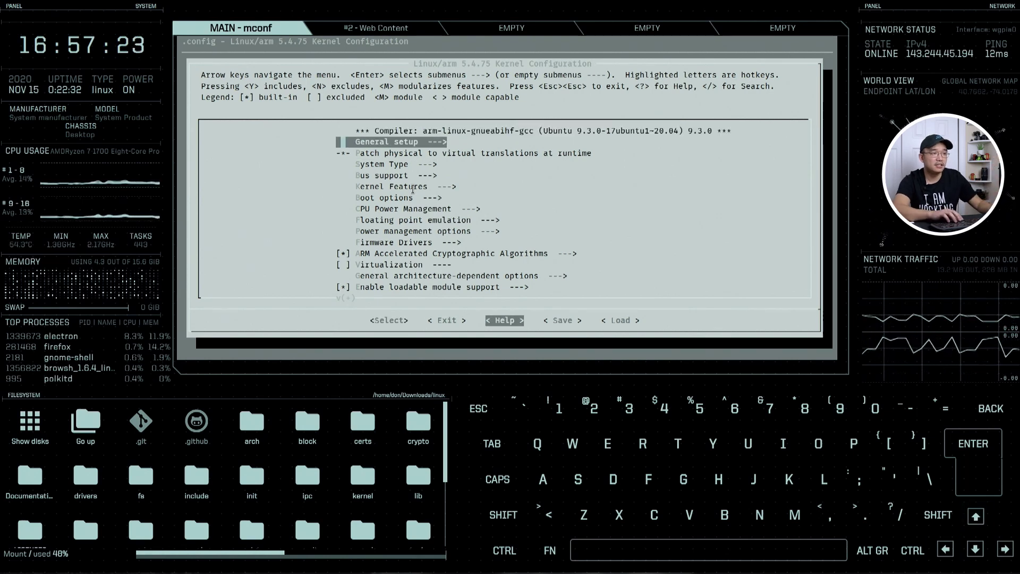
key(Left)
key(Left)
key(Left)
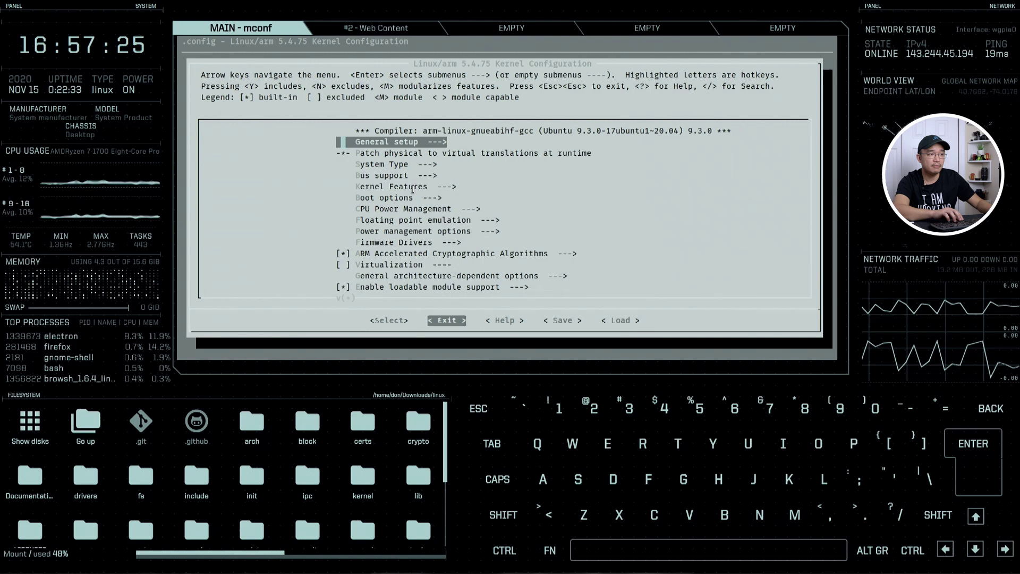
key(Down)
key(Down)
key(Down)
key(Down)
key(Down)
key(Down)
key(Down)
key(Down)
key(Down)
key(Down)
key(Down)
key(Down)
key(Down)
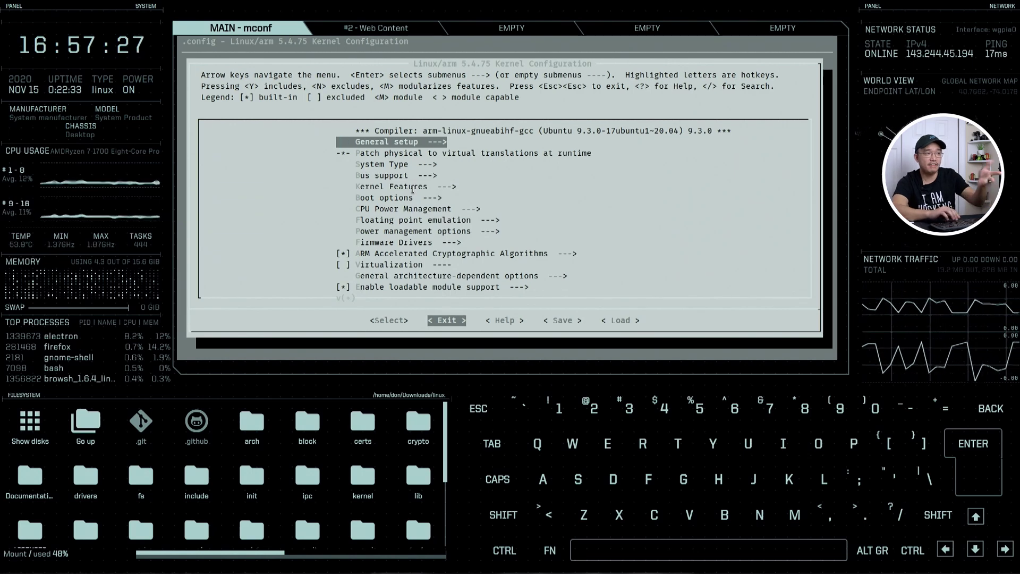
key(Down)
key(Down)
key(Down)
key(Down)
key(Down)
key(Down)
key(Down)
key(Down)
key(Down)
key(Down)
key(Down)
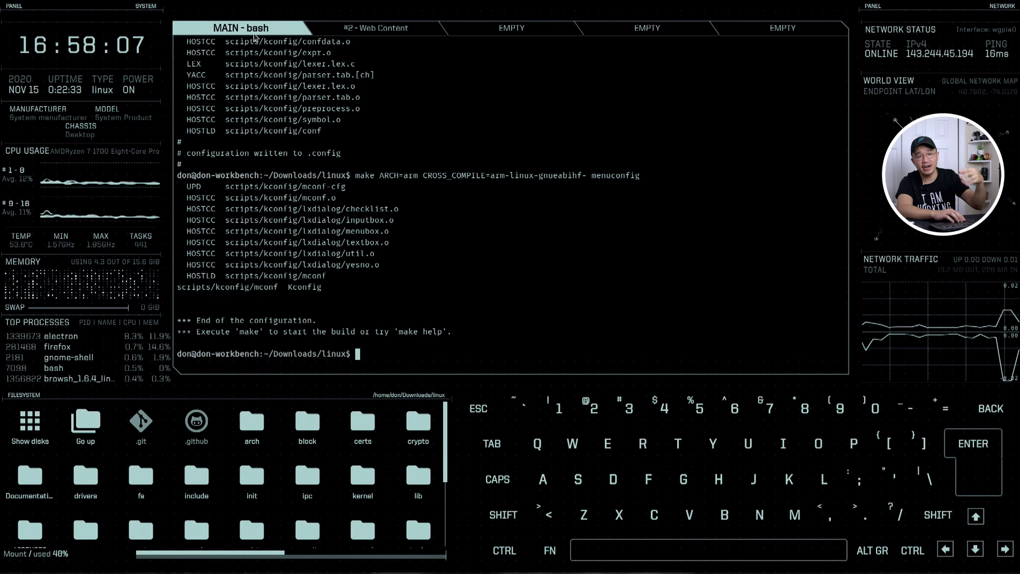
- Run make -j8 ARCH=arm CROSS_COMPILE=arm-linux-gnueabihf- zImage to build the kernel image
key(Up)
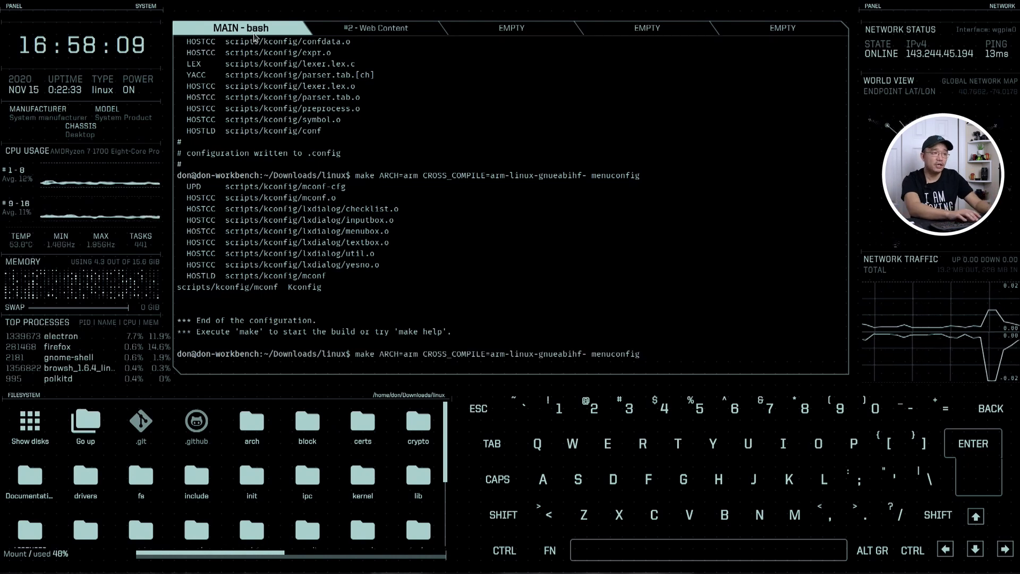
key(BackSpace)
key(BackSpace)
key(BackSpace)
key(BackSpace)
key(BackSpace)
key(BackSpace)
key(BackSpace)
key(BackSpace)
key(BackSpace)
key(BackSpace)
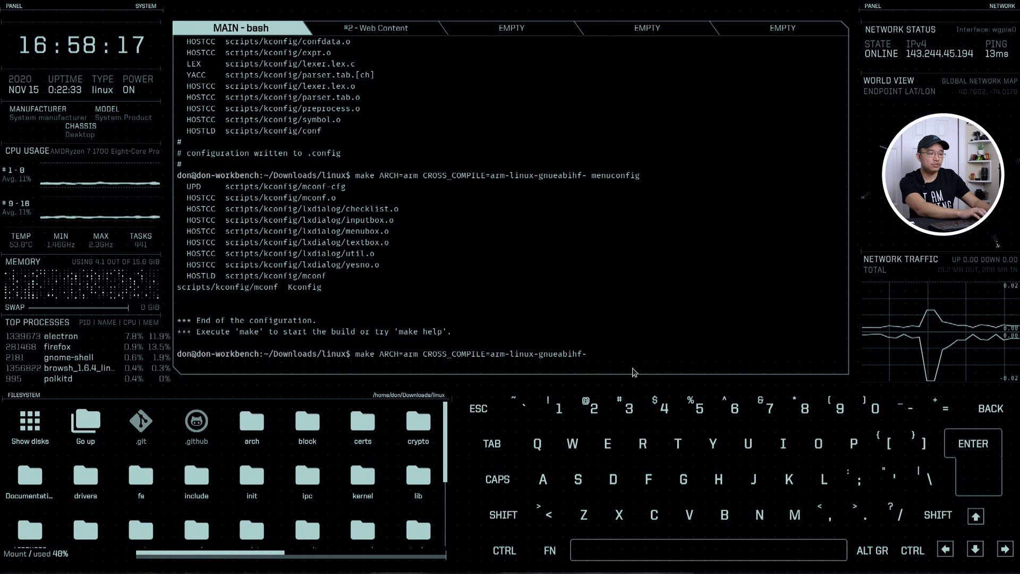
text(zI)
text(mage)
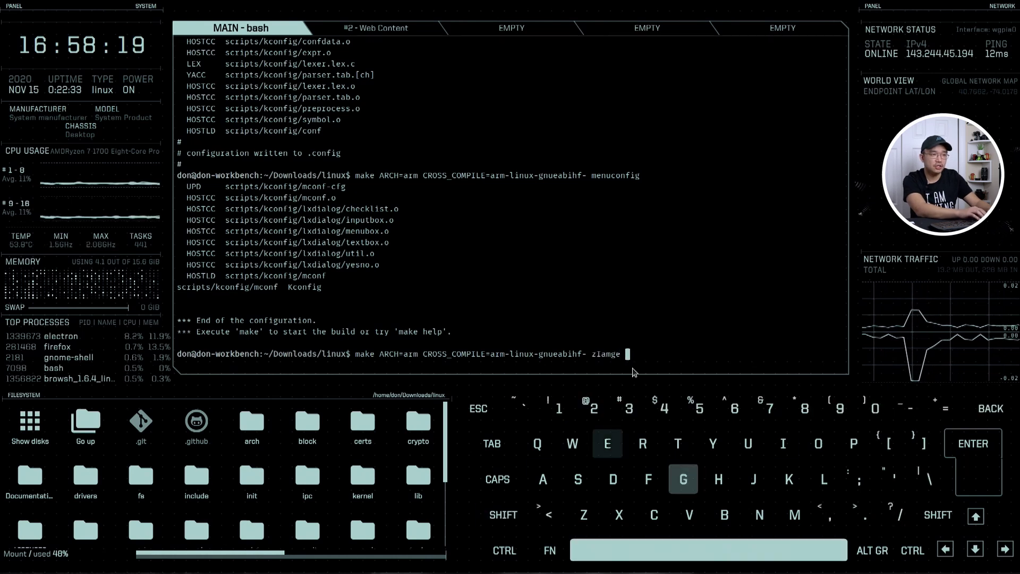
key(BackSpace)
key(BackSpace)
key(BackSpace)
key(BackSpace)
key(BackSpace)
text(mage )
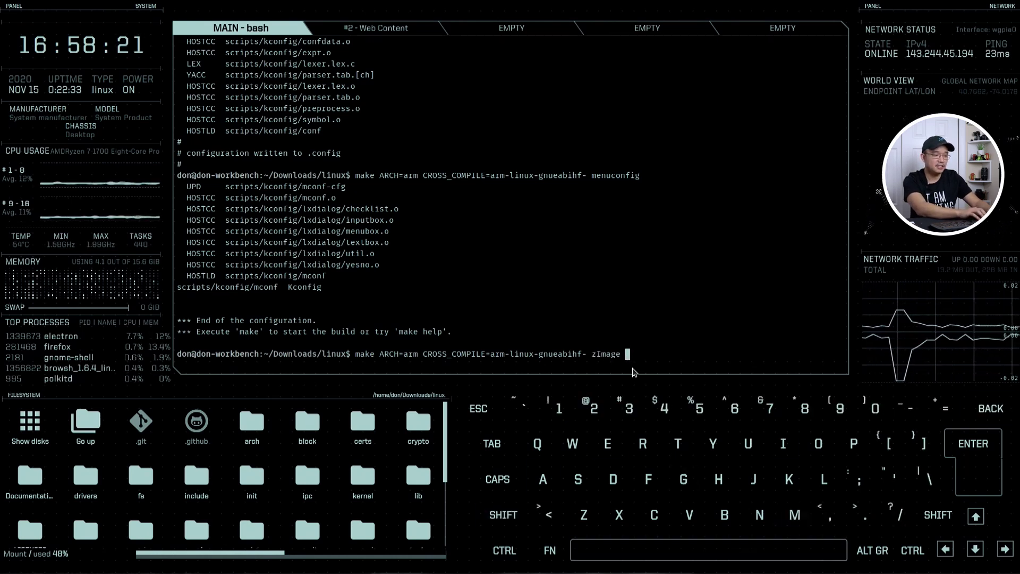
text(dtbs module)
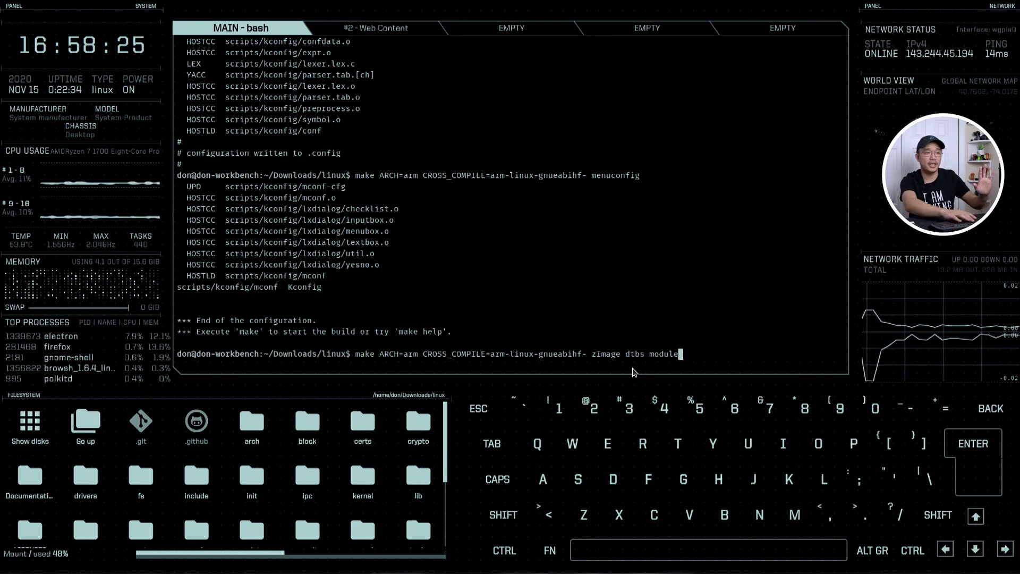
key(BackSpace)
key(BackSpace)
key(BackSpace)
key(BackSpace)
key(BackSpace)
key(BackSpace)
key(BackSpace)
key(BackSpace)
key(BackSpace)
key(BackSpace)
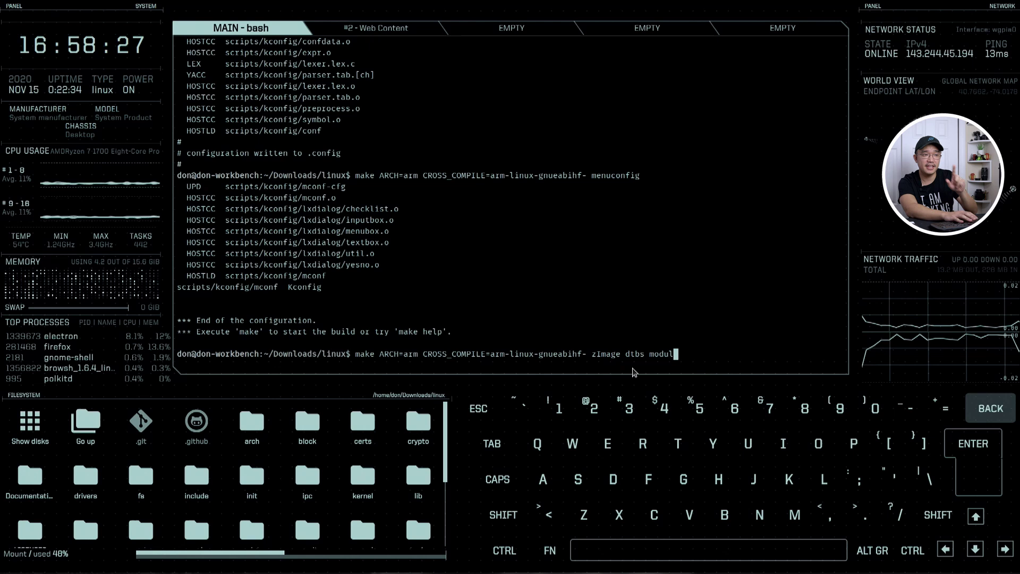
key(BackSpace)
key(BackSpace)
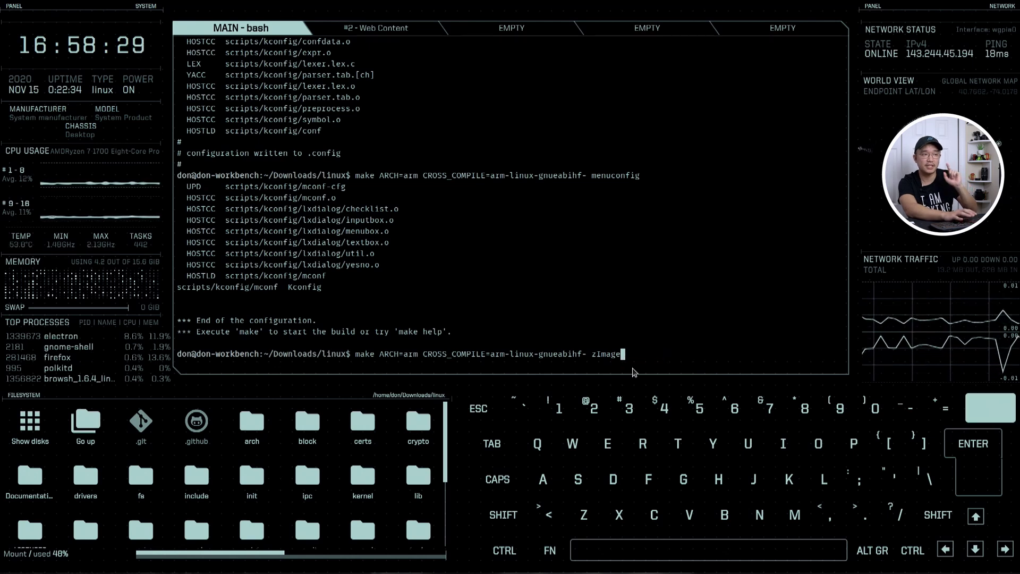
key(Left)
key(Left)
key(Left)
key(Left)
key(Left)
key(Left)
key(Left)
key(Left)
key(Left)
key(Left)
key(Left)
key(Left)
key(Left)
key(Left)
key(Left)
key(Left)
key(Left)
key(Left)
key(Left)
key(Left)
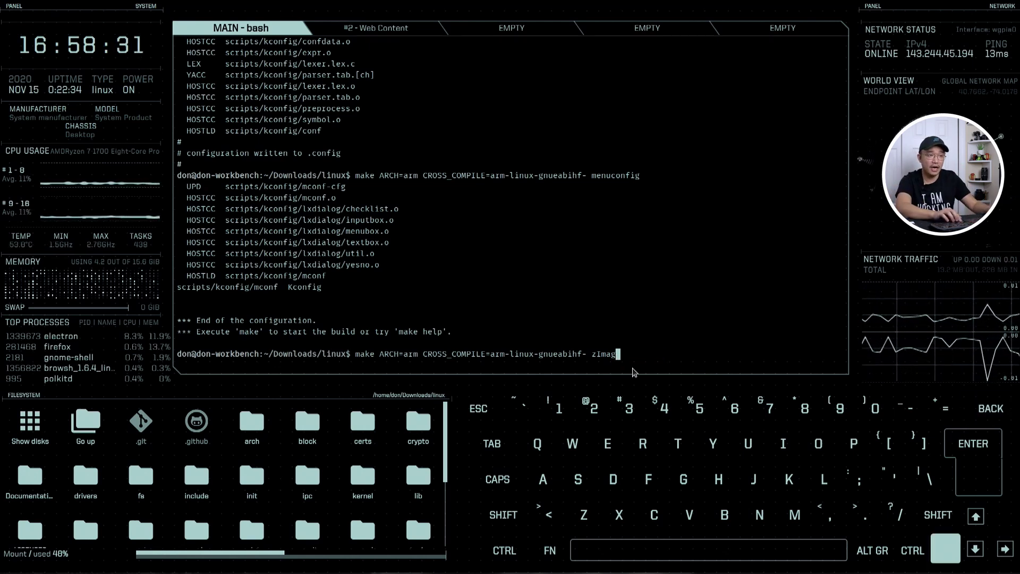
key(Left)
key(Left)
key(Left)
key(Left)
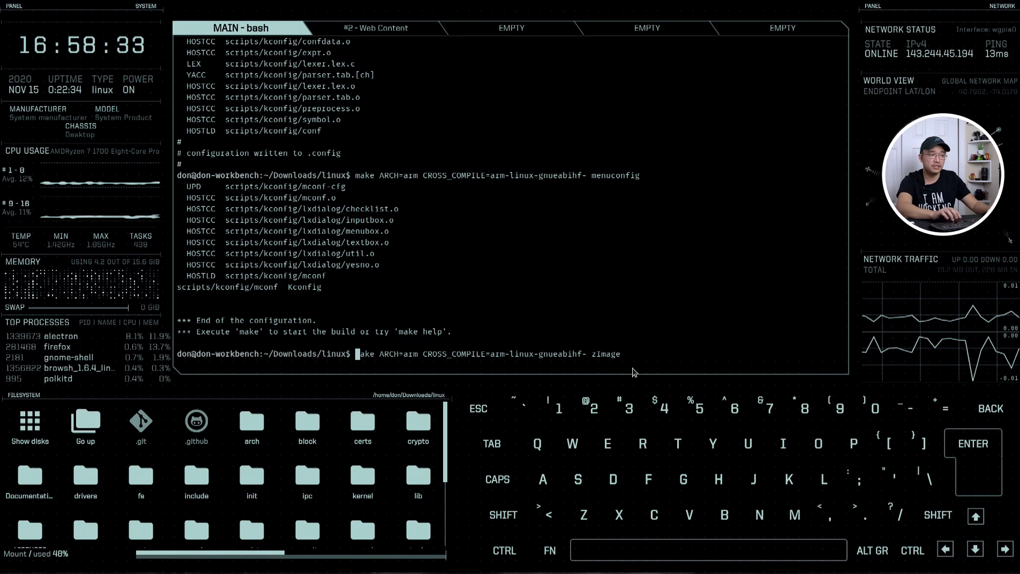
text(-j)
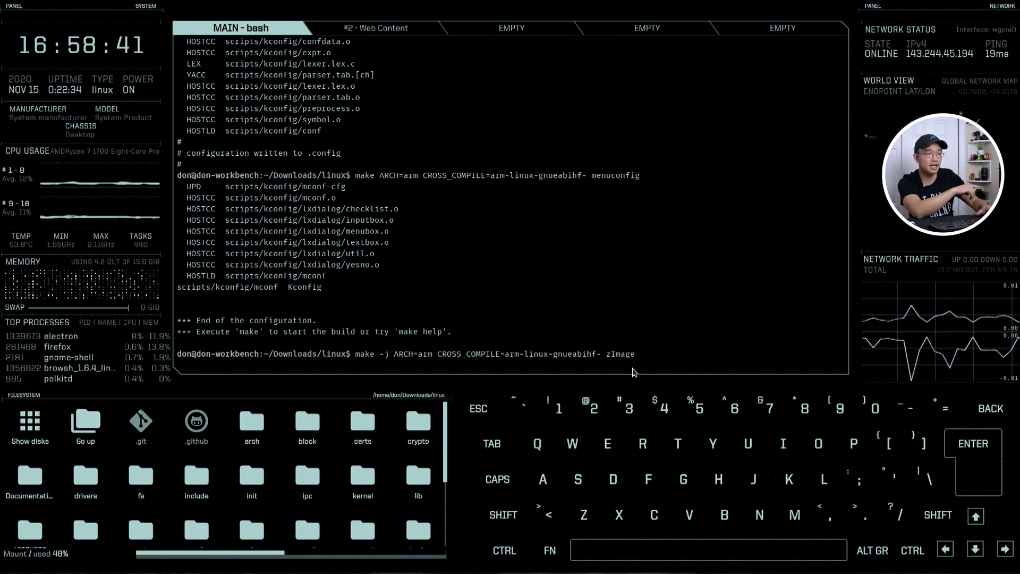
text(8)
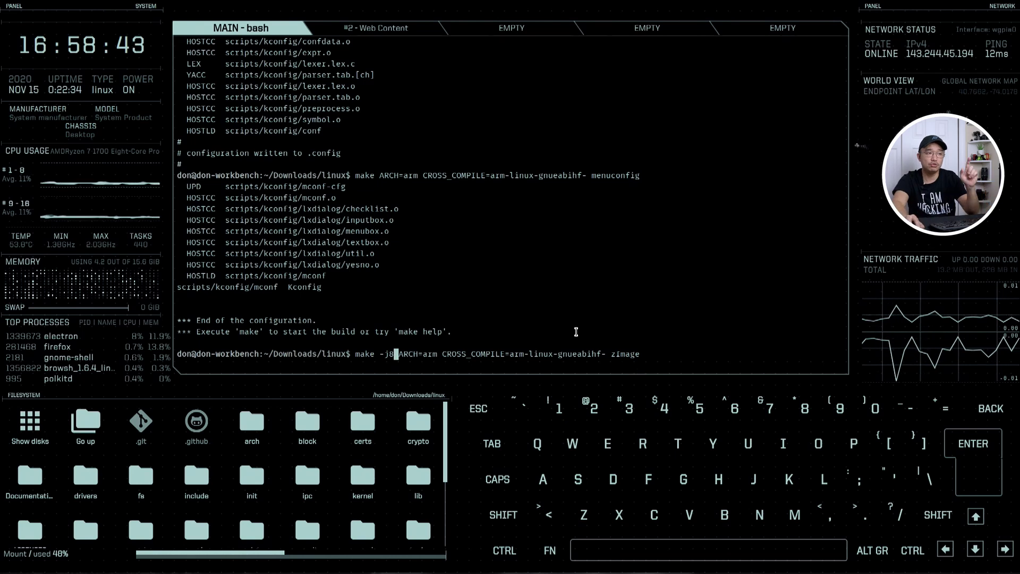
key(Return)
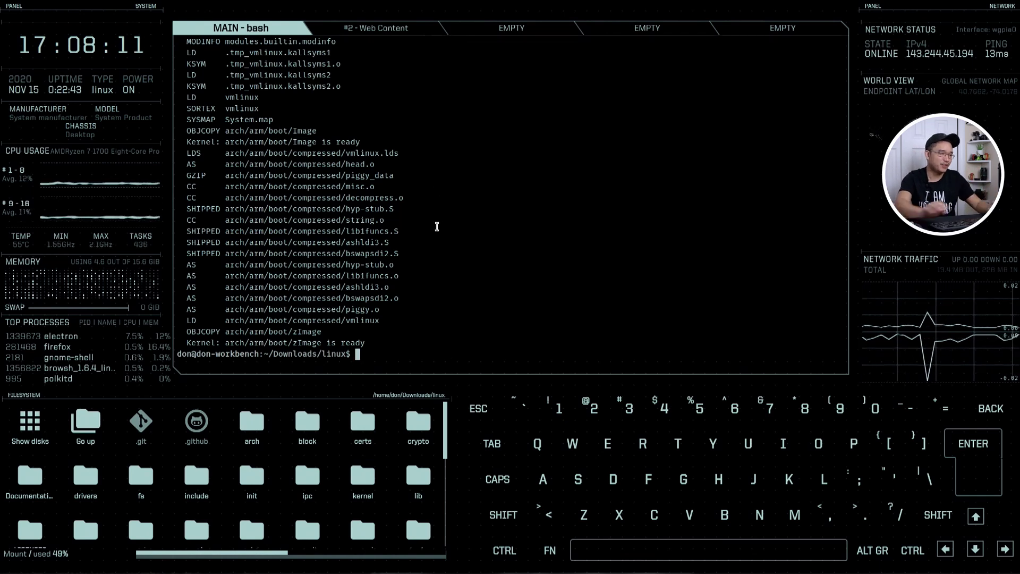
- Rerun the make command with the dtbs target, review its output, then recall it again
key(Up)
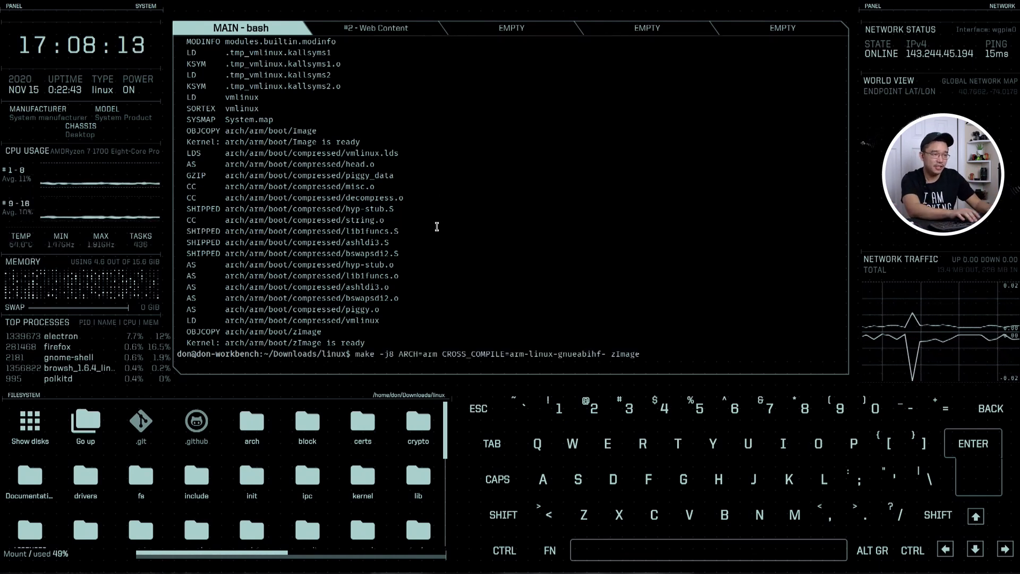
key(BackSpace)
key(BackSpace)
key(BackSpace)
key(BackSpace)
key(BackSpace)
key(BackSpace)
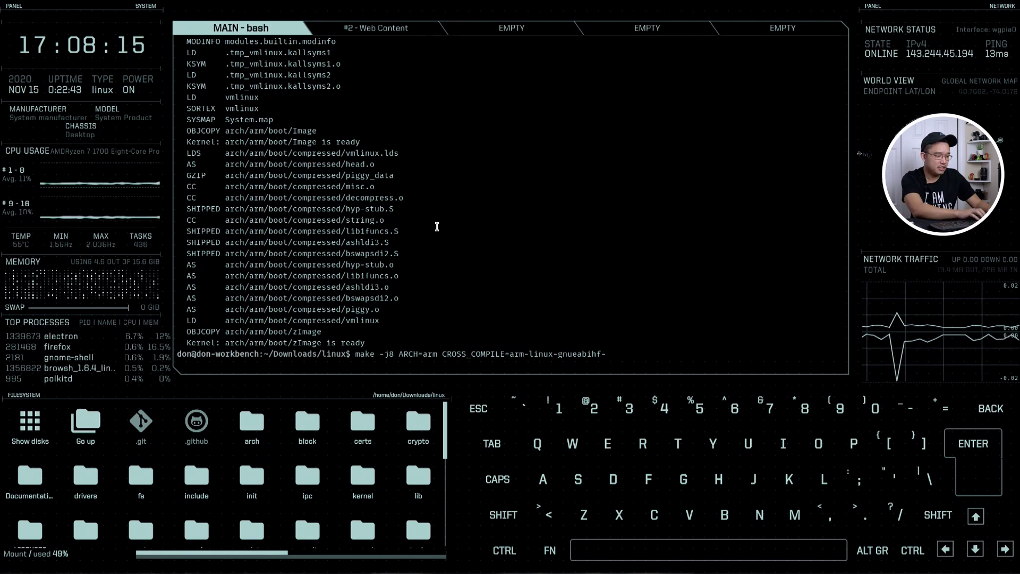
text(dtb)
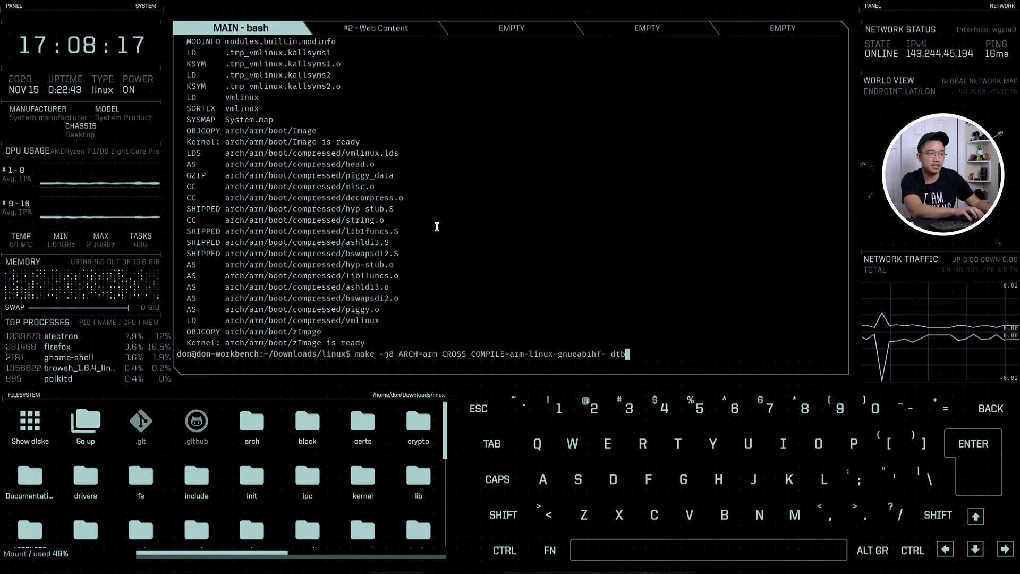
text(s)
key(Return)
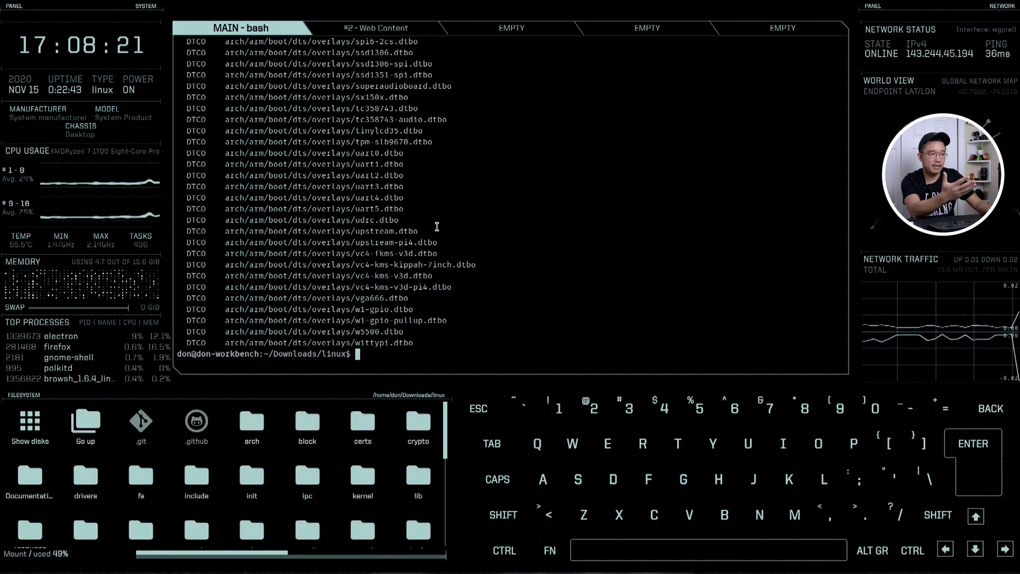
key(shift+Page_Up)
key(shift+Page_Down)
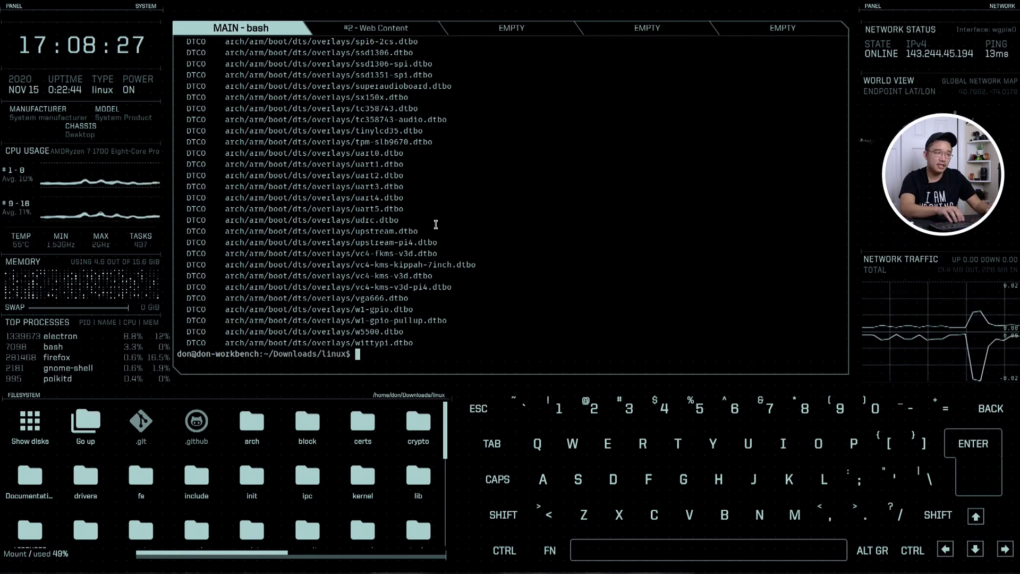
key(Up)
key(BackSpace)
key(BackSpace)
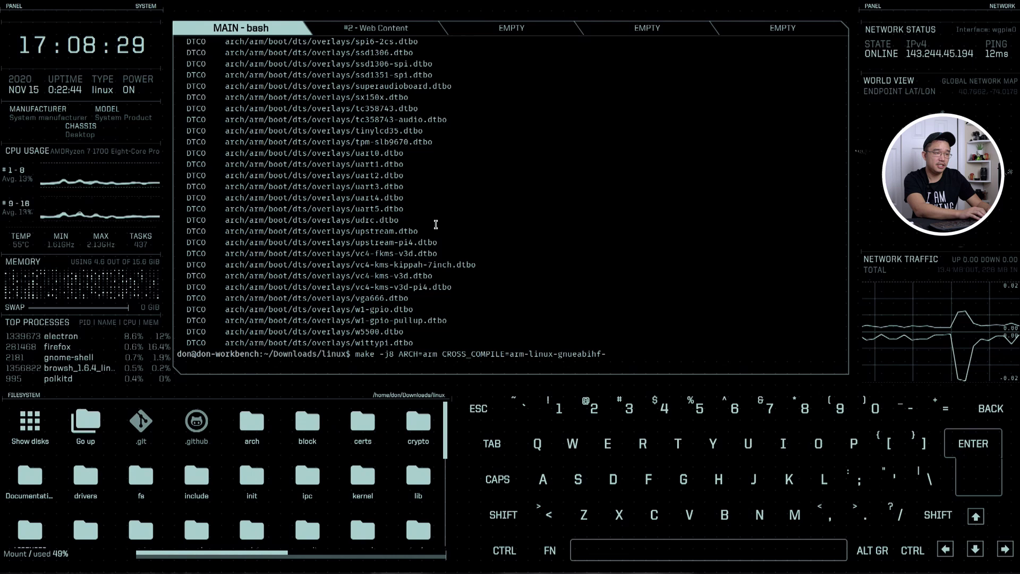
- Add the modules target to the recalled make command and run the module build
text(modules)
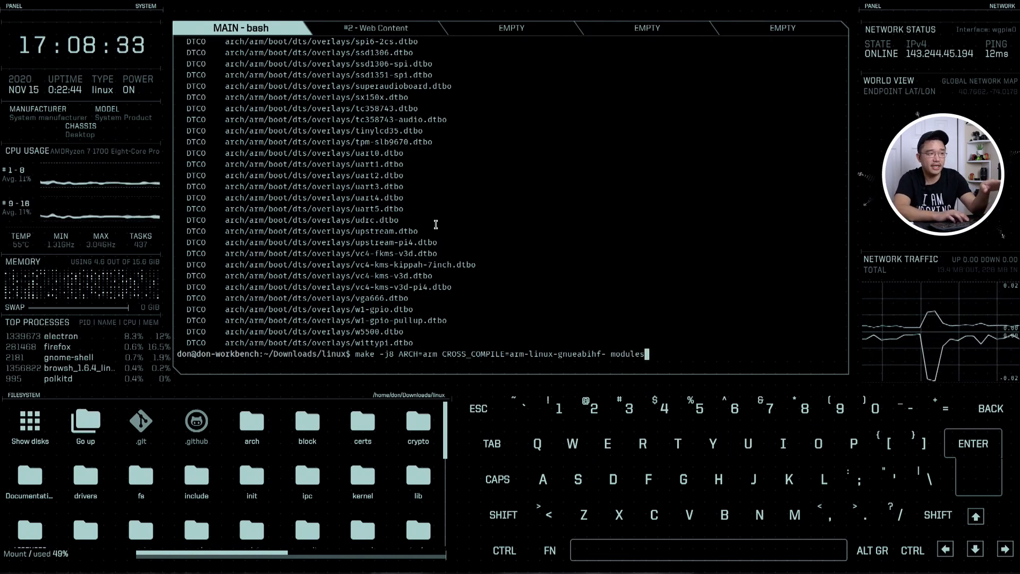
key(Return)
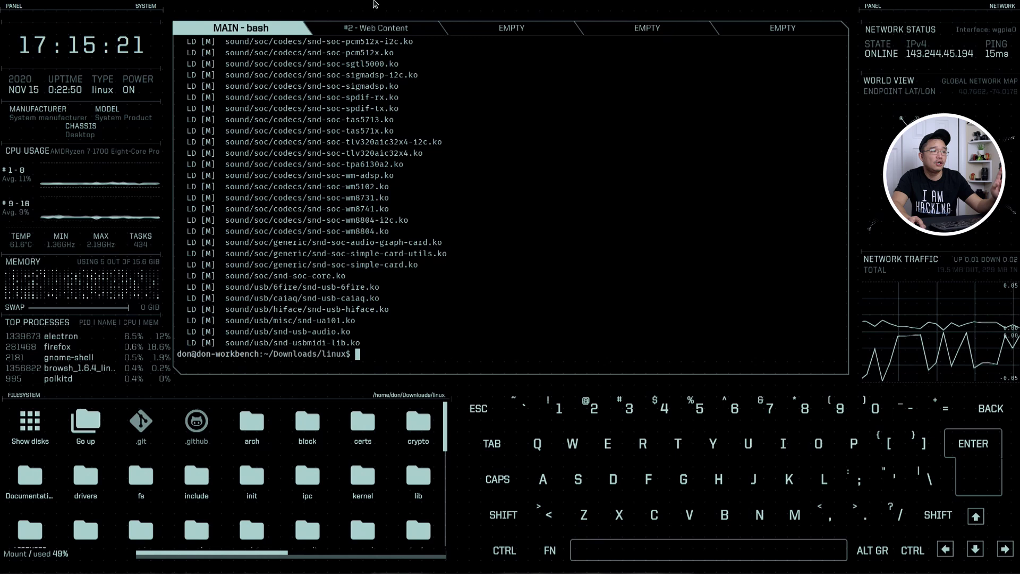
- In a new terminal session, create ~/rpi-kernel, enter it and list it
click(506, 35)
text(cd)
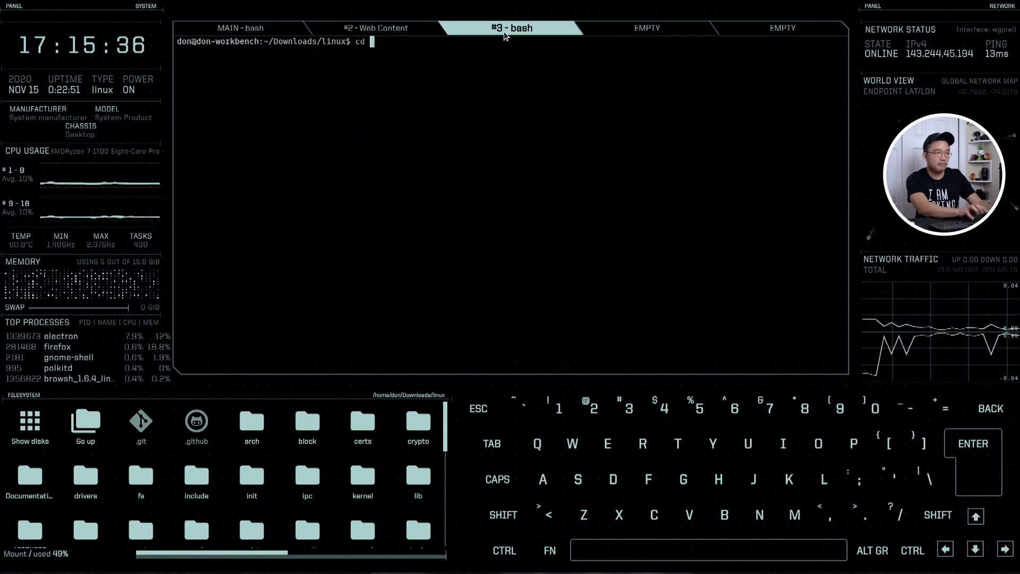
key(Return)
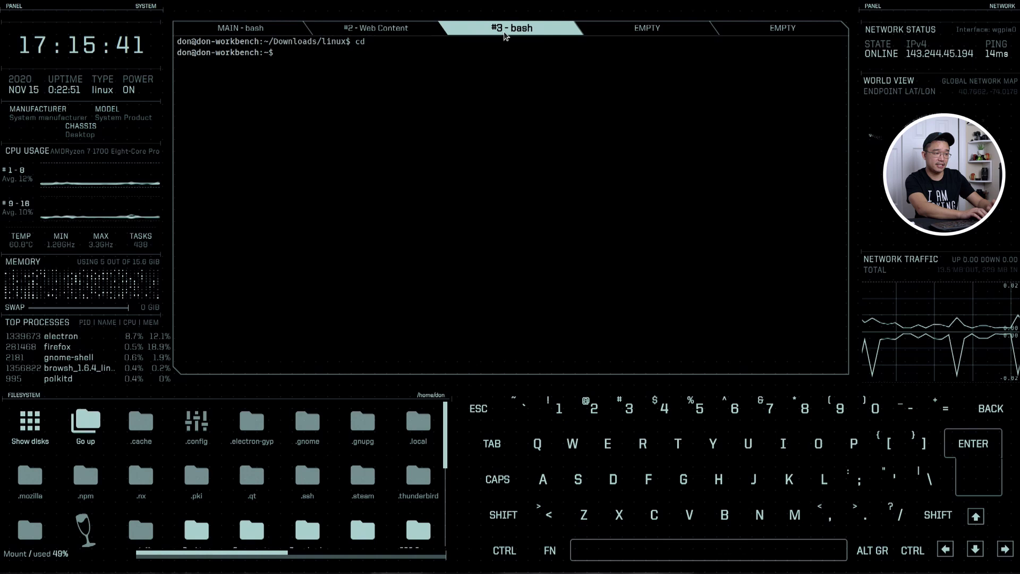
text(mkd)
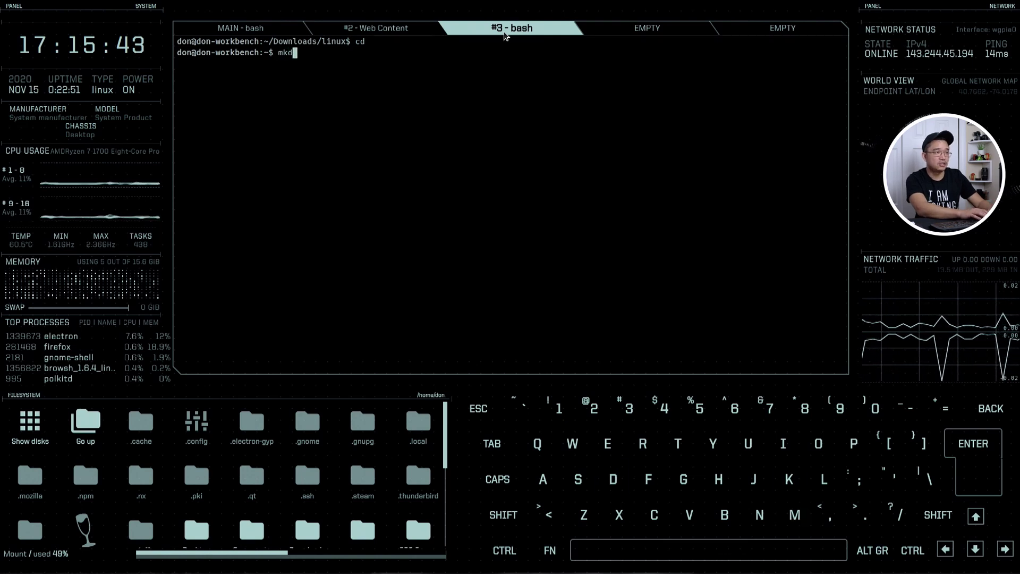
text(ir rpi-ke)
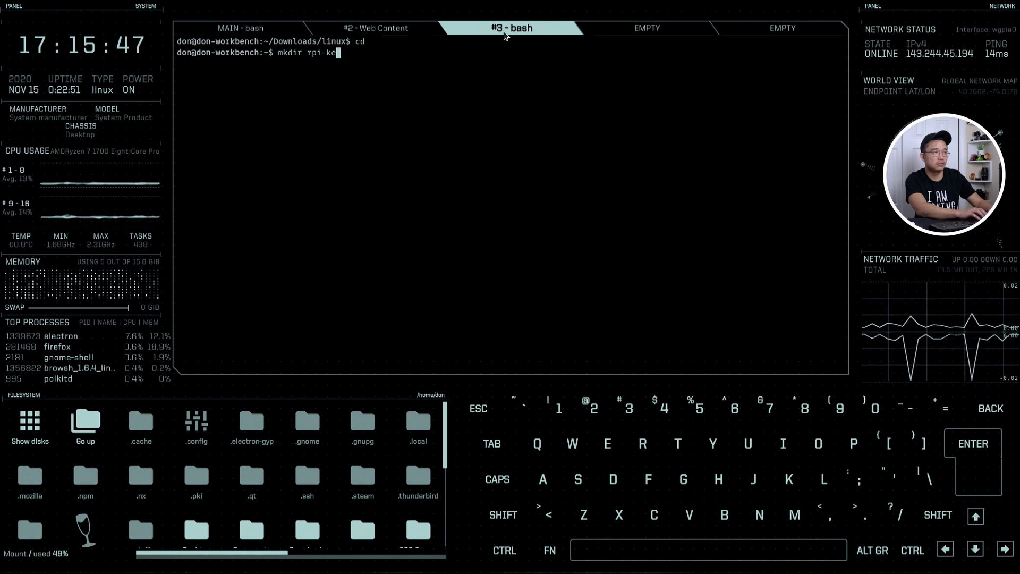
text(rnel)
key(Return)
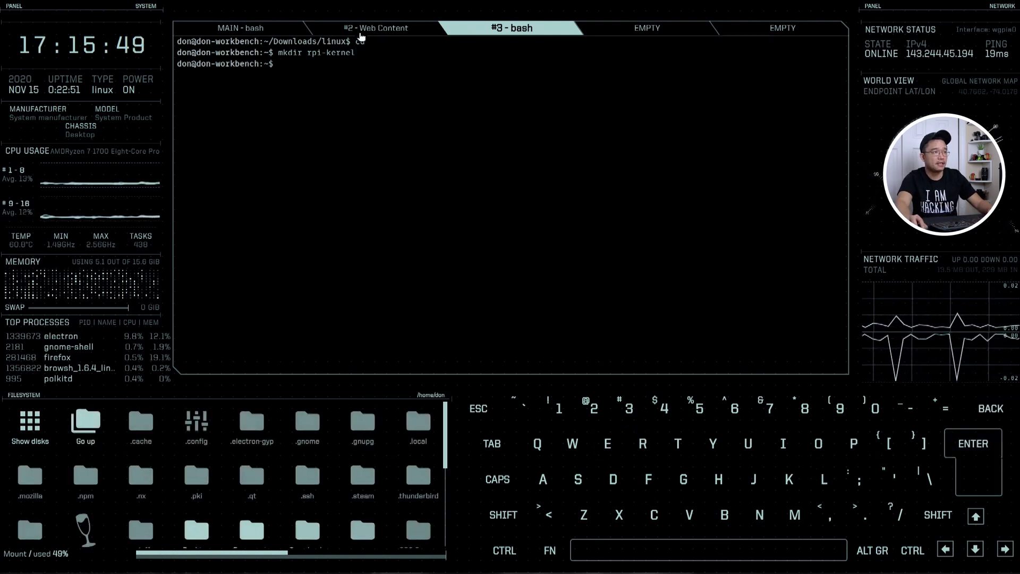
text(cd rpi)
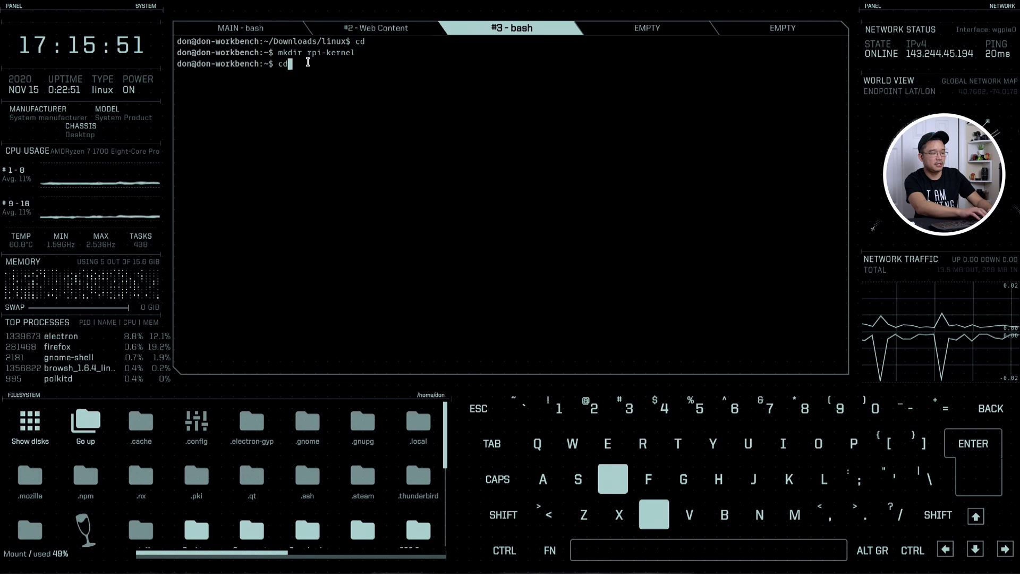
text(ke)
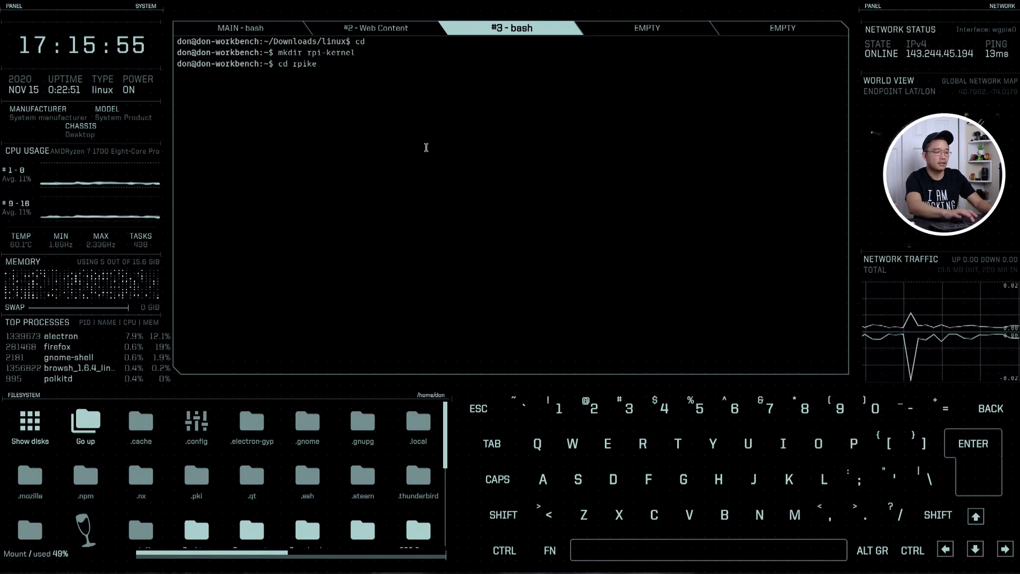
key(BackSpace)
key(BackSpace)
text(-)
key(Tab)
key(Return)
text(ls)
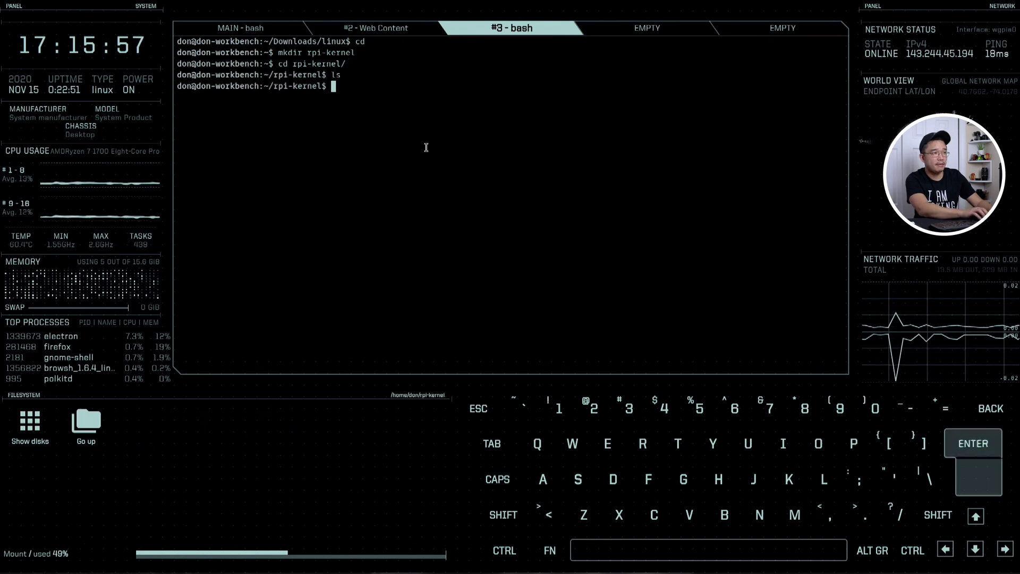
key(Return)
- Create a boot folder inside rpi-kernel with an overlays folder within it
text(mkdir boot)
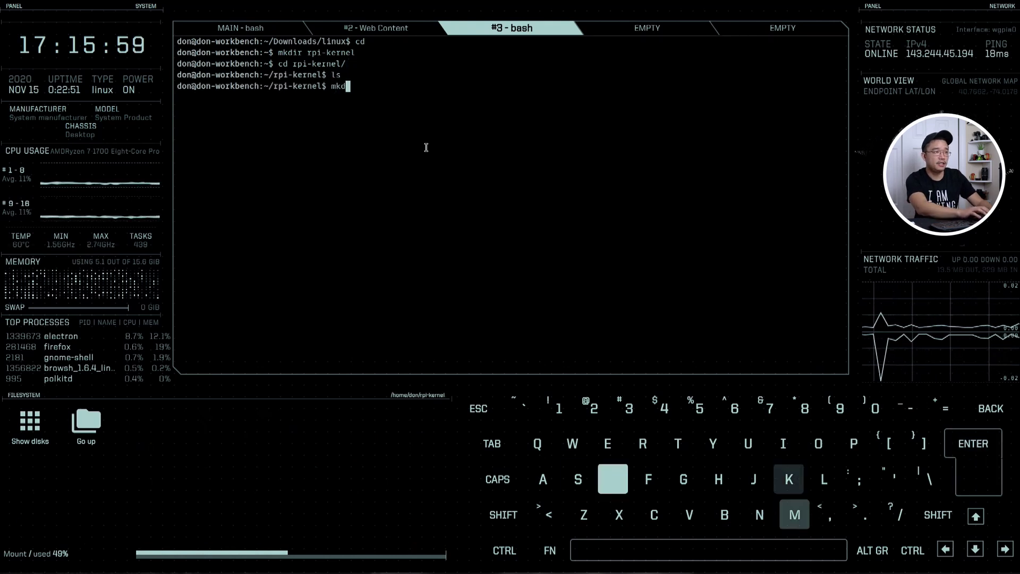
key(Return)
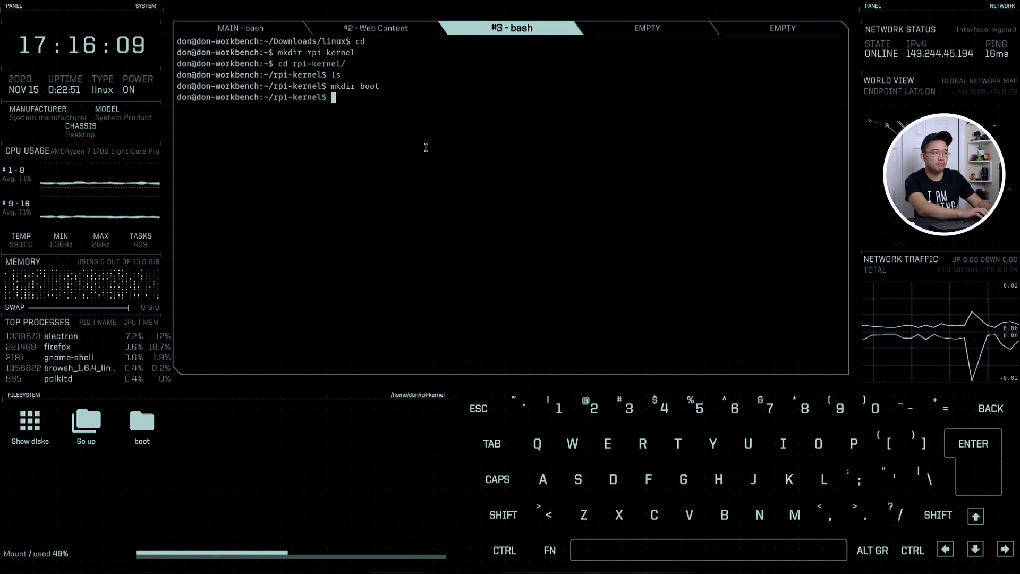
text(cd boot)
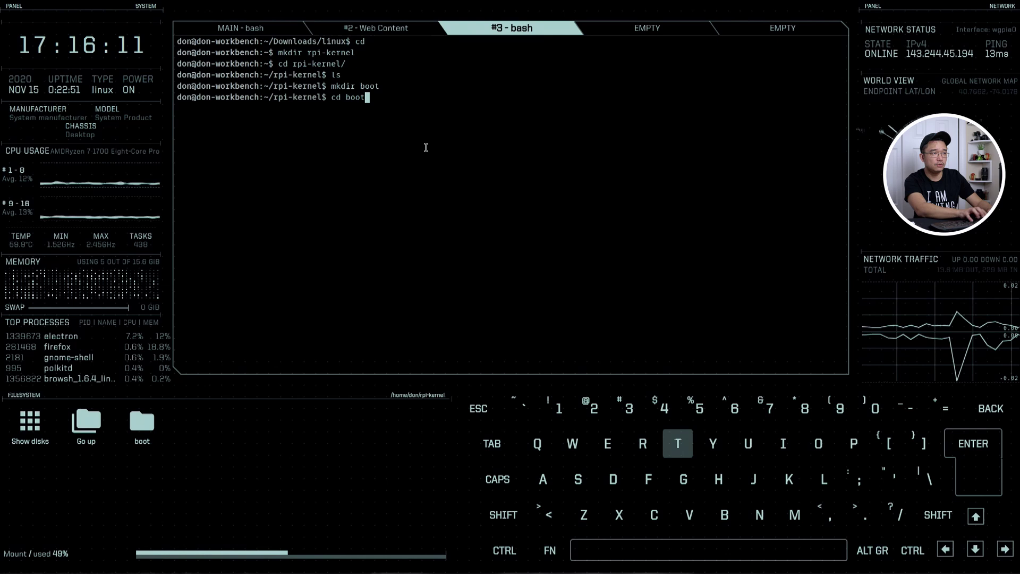
key(Return)
text(mkdir overlays)
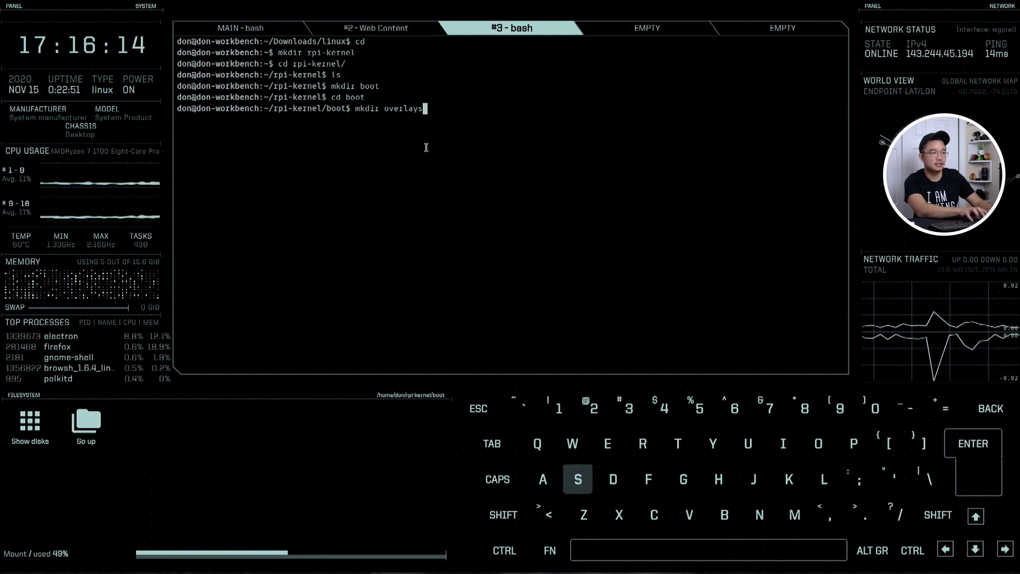
key(Return)
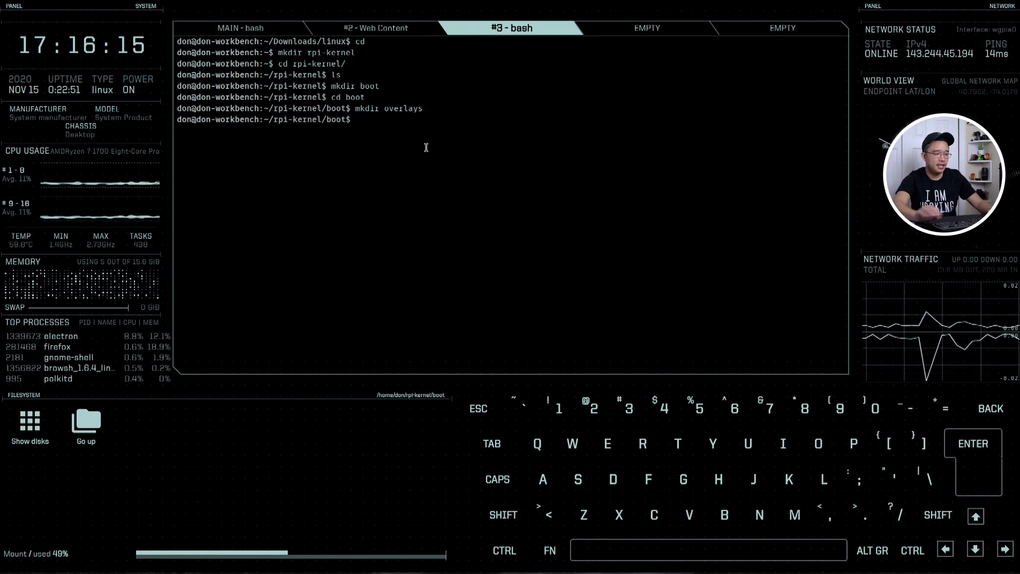
text(ls)
key(Return)
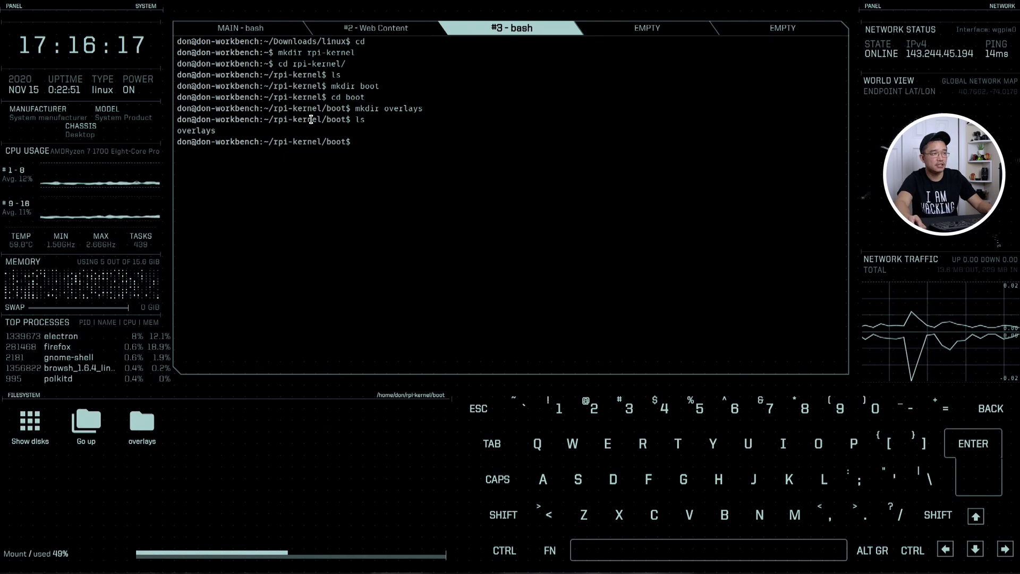
- Switch back to the MAIN build terminal
double_click(218, 133)
click(370, 153)
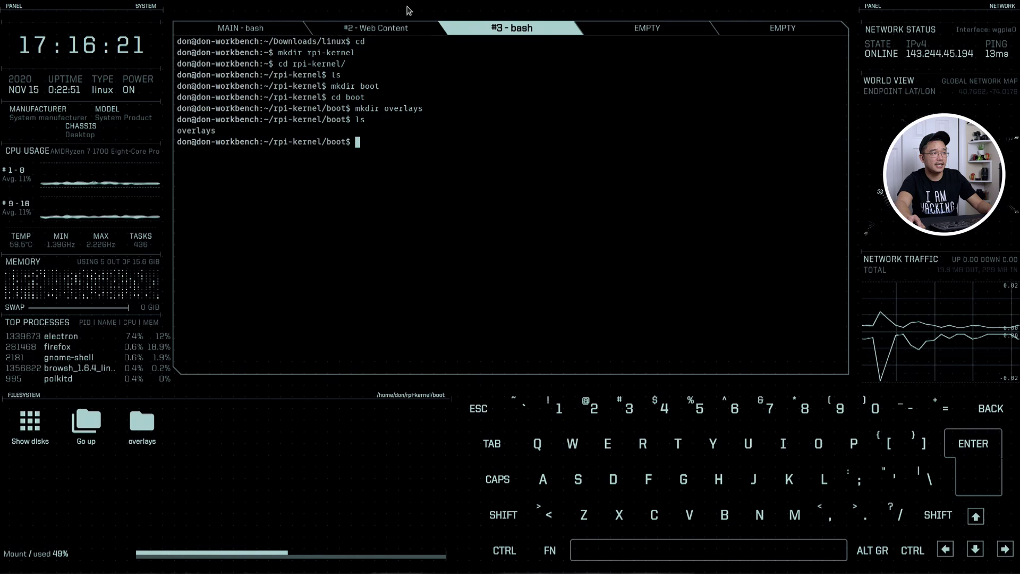
click(249, 29)
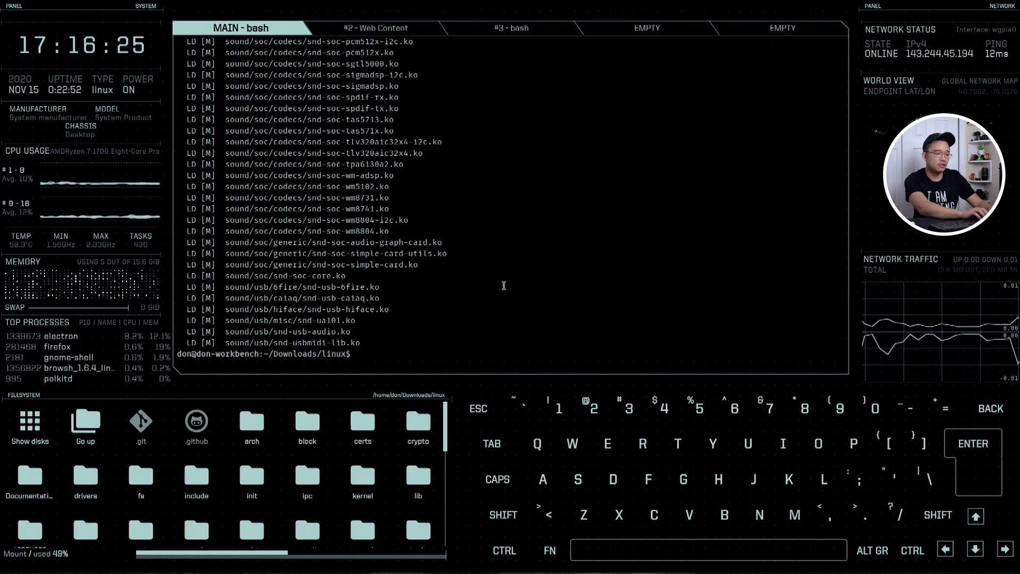
- Go to arch/arm/boot and list the built files, including zImage
text(cd /a)
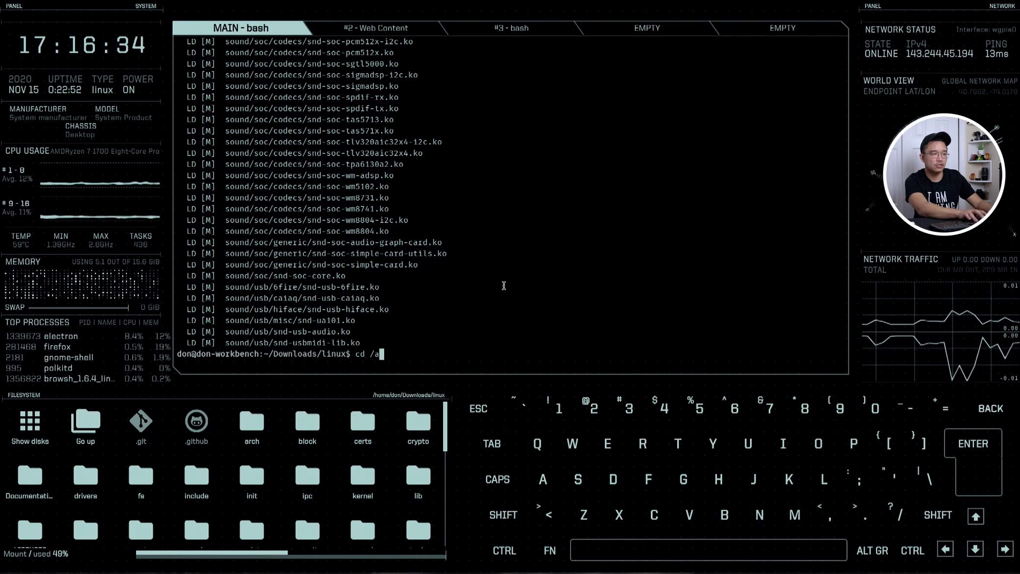
key(BackSpace)
key(BackSpace)
text(arch/arm)
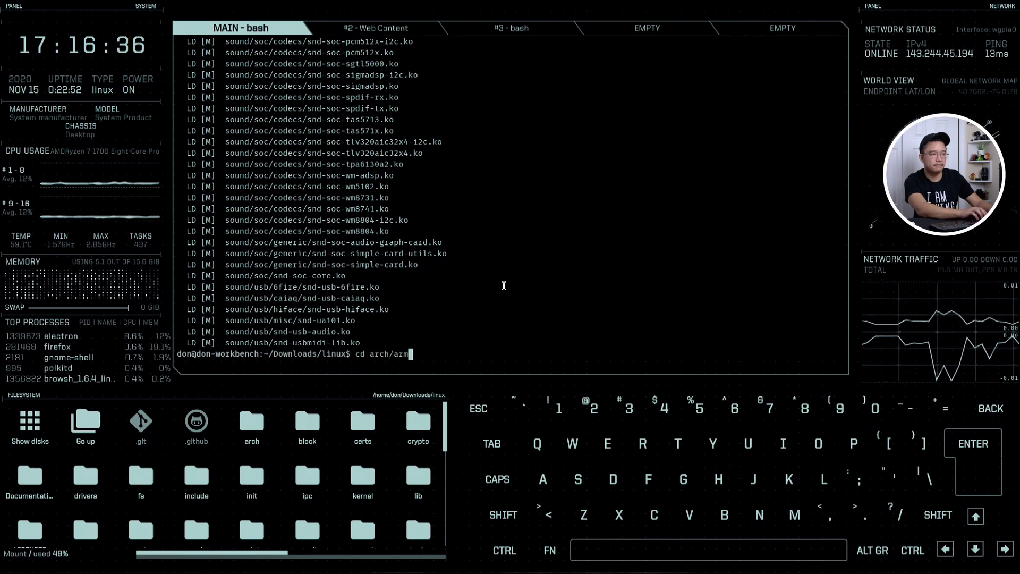
text(/)
key(Tab)
key(Tab)
text(bo)
key(Tab)
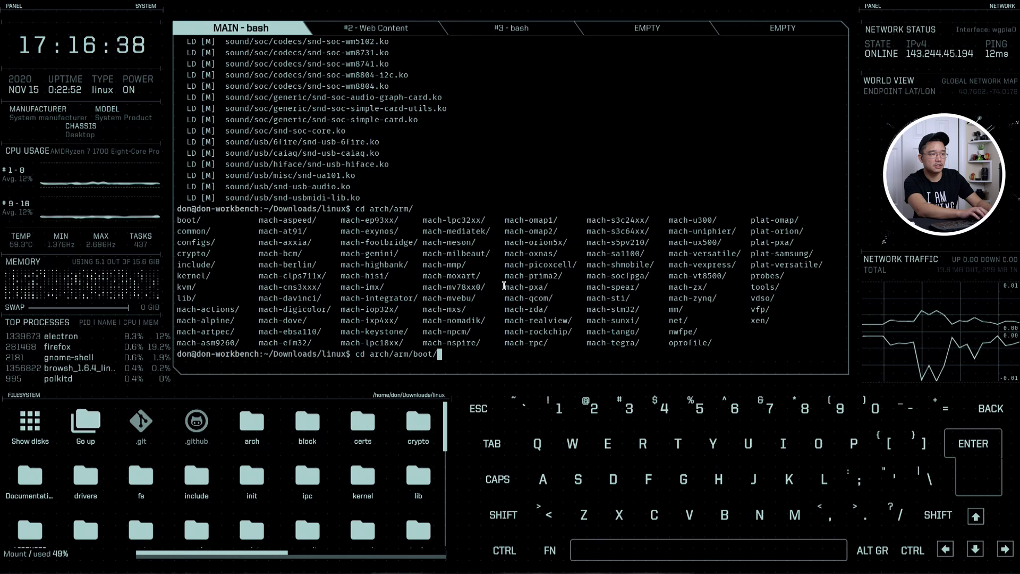
key(Return)
text(ls)
key(Return)
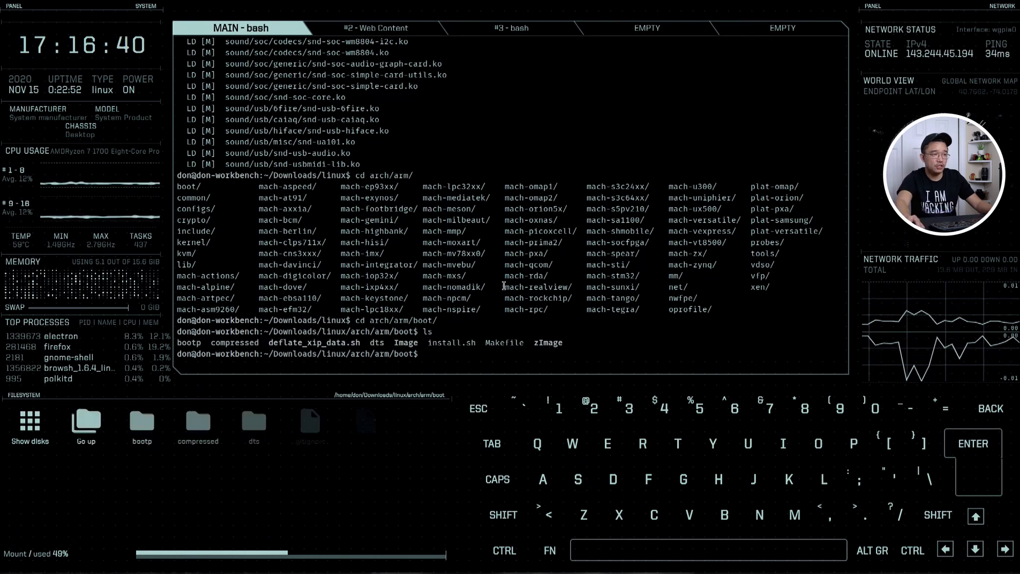
- Copy zImage to ~/rpi-kernel/boot/kernel7l.img
triple_click(548, 342)
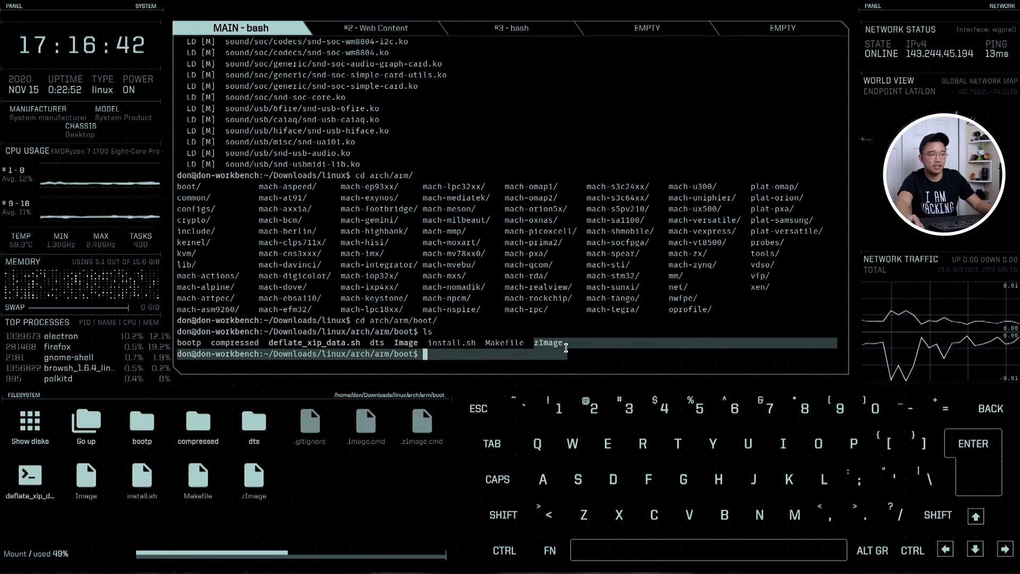
click(566, 347)
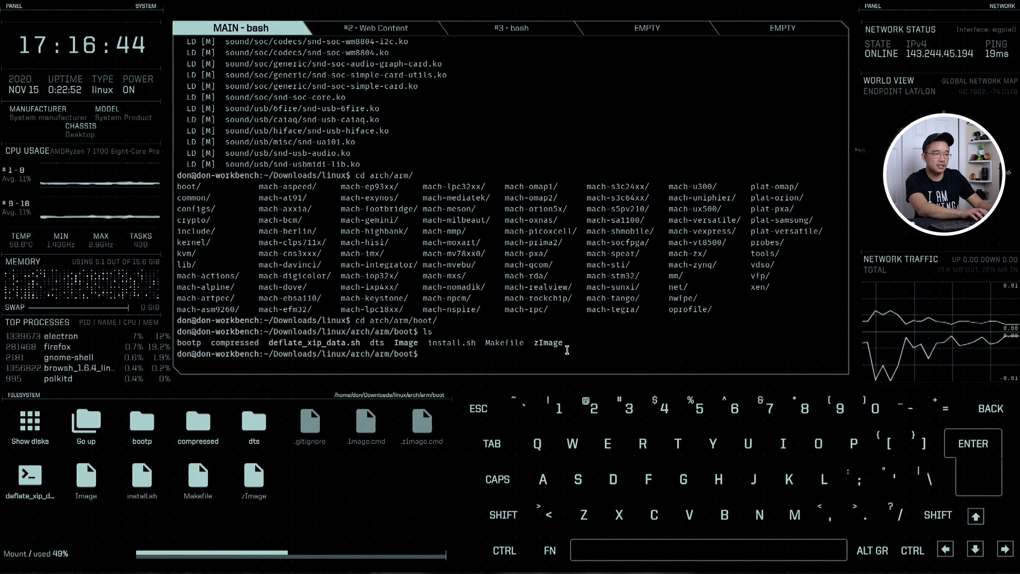
text(cp )
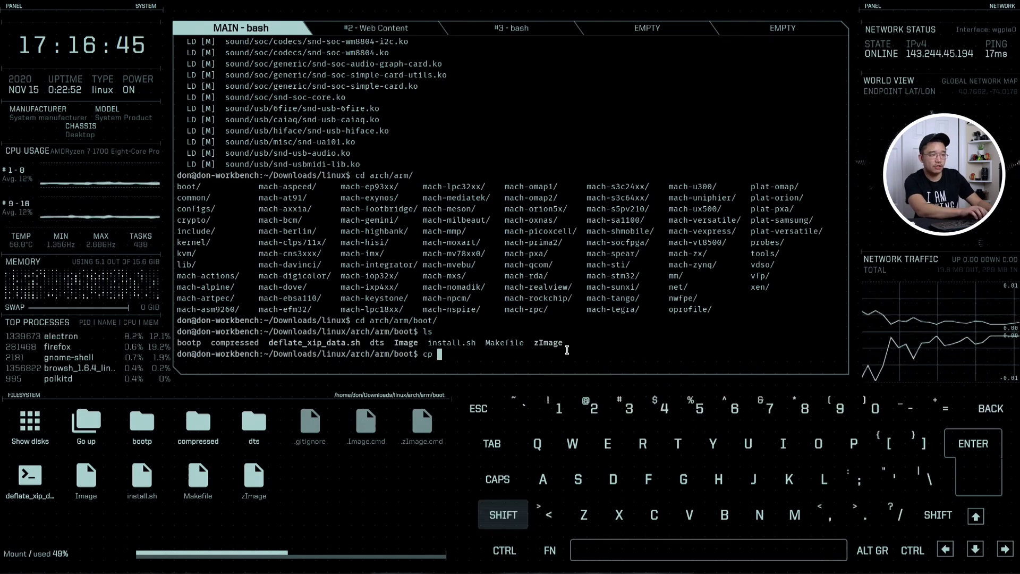
text(./z)
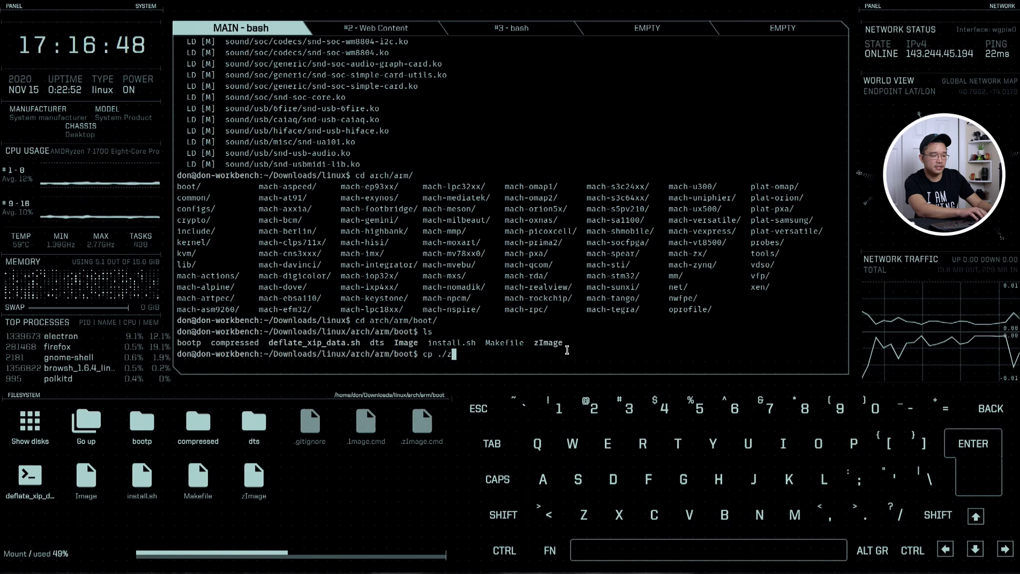
text(Image )
text(/)
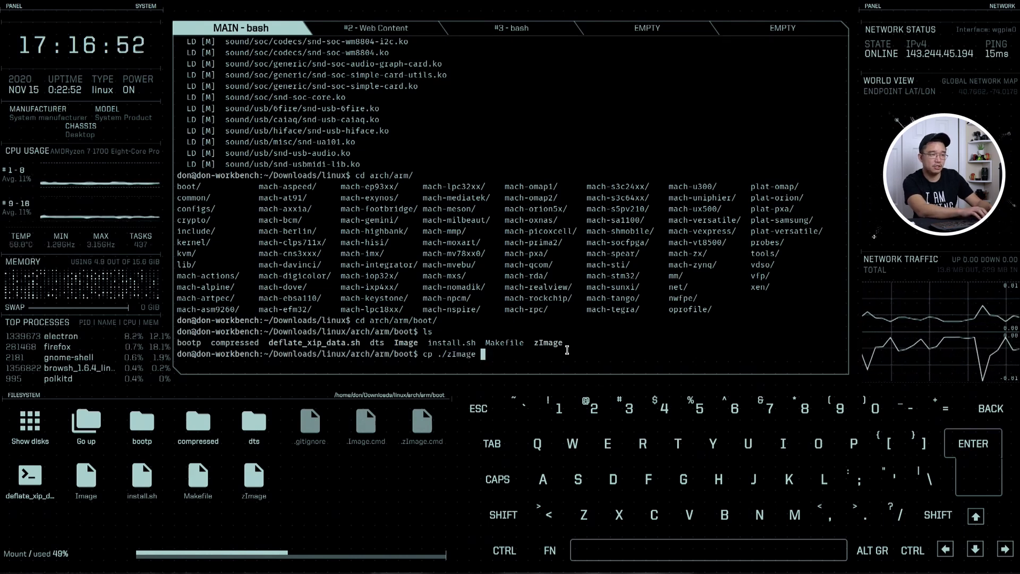
text(~/)
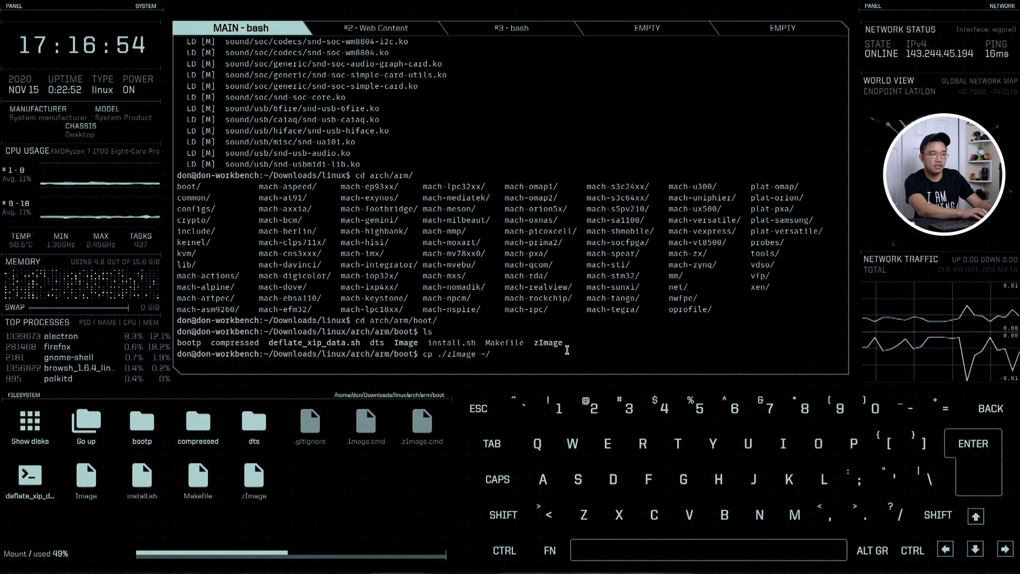
text(rpi-ker)
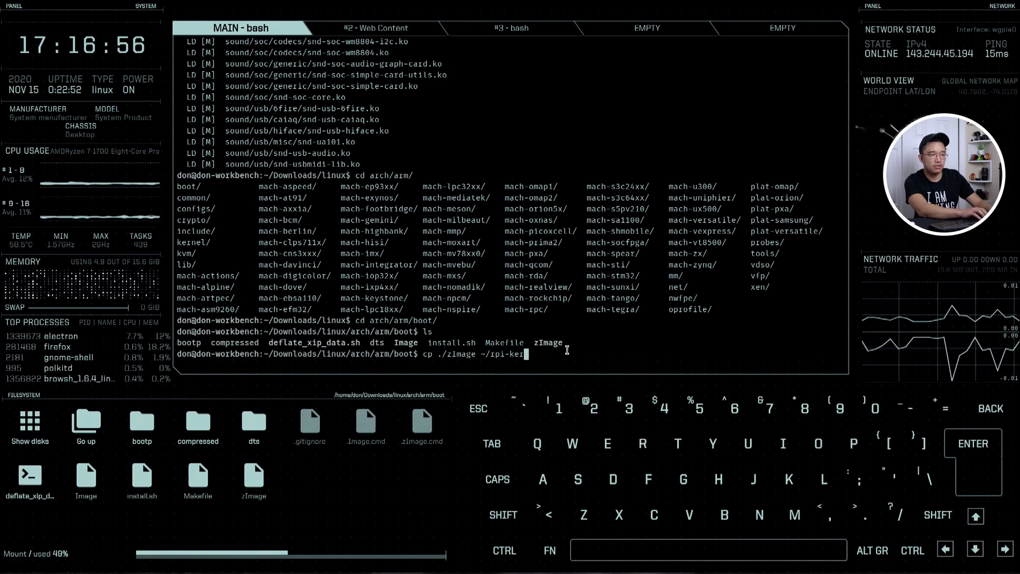
text(nel/boot)
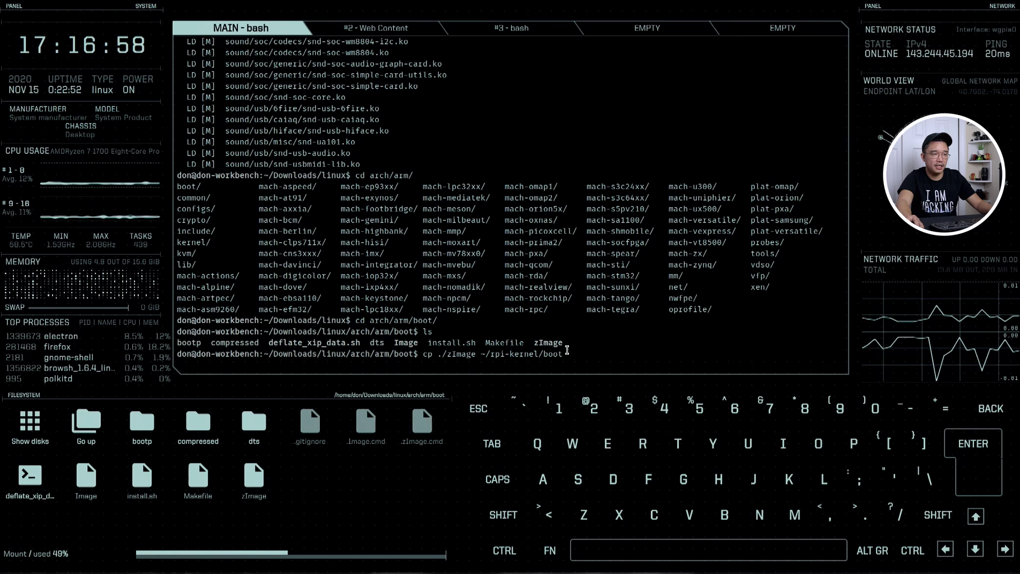
text(/kernel)
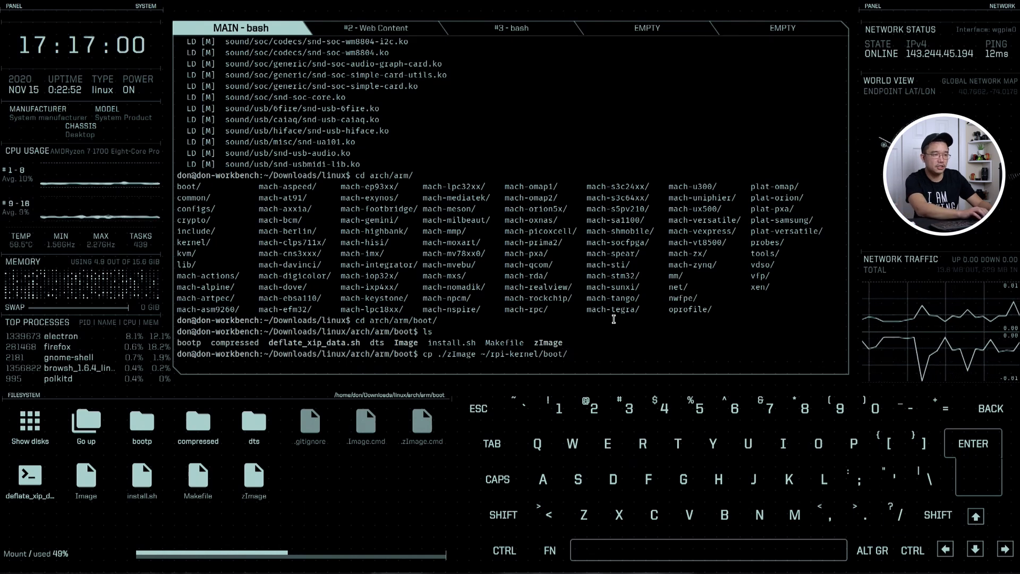
text(7l)
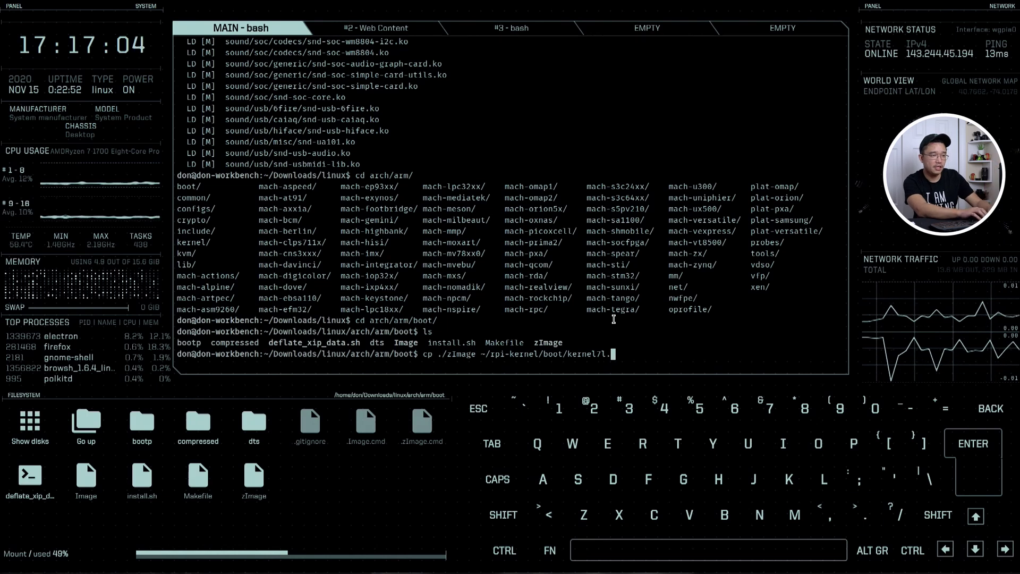
text(.img)
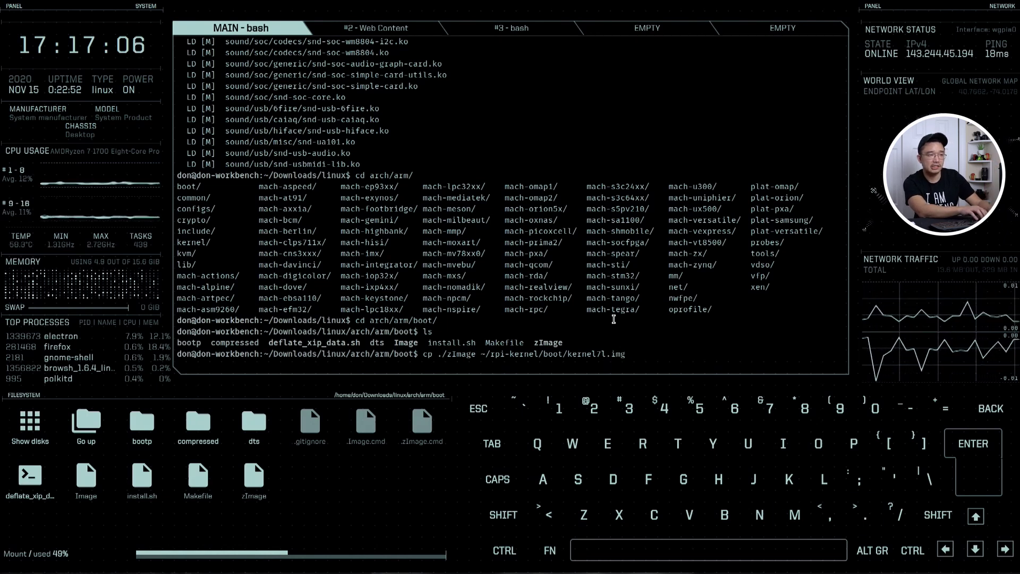
key(Return)
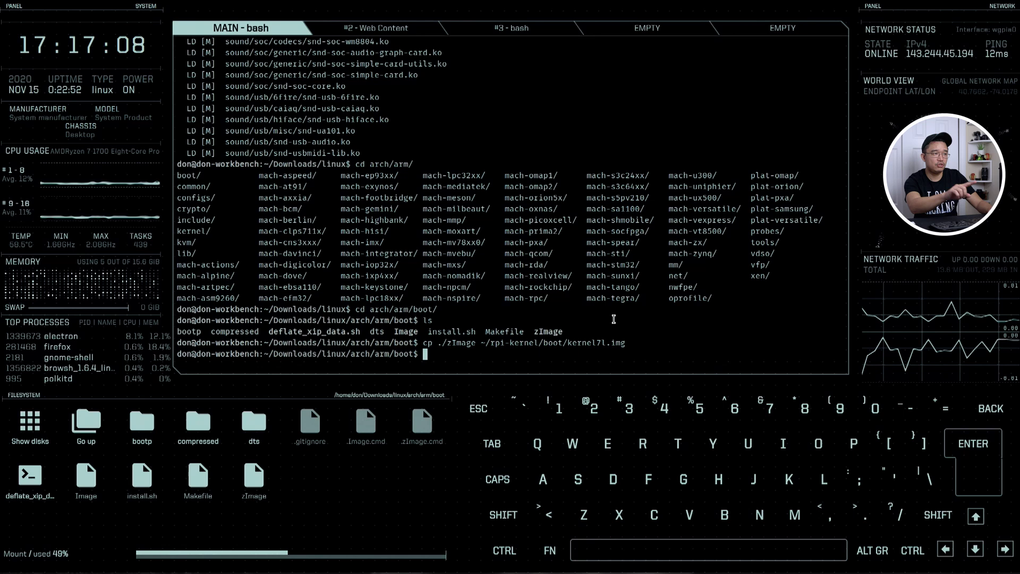
- Enter the dts folder and list the *.dtb* device-tree blobs
text(cd dtb)
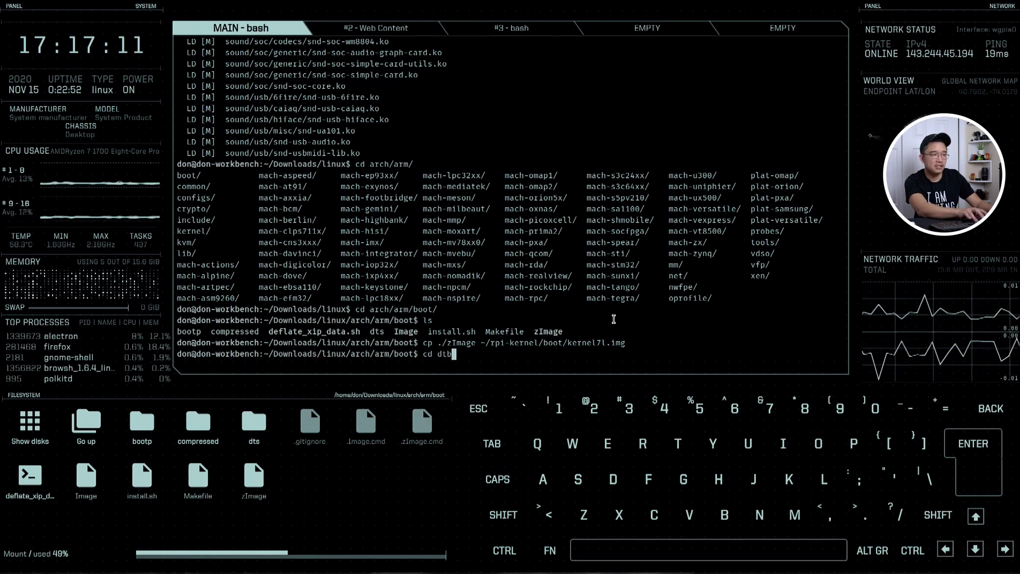
key(BackSpace)
text(s/overlays/)
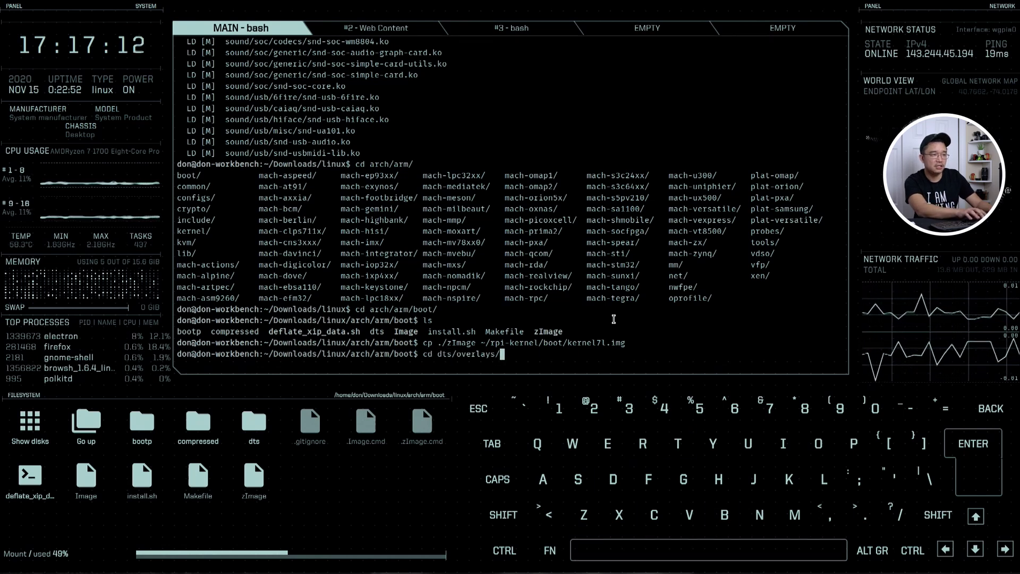
key(BackSpace)
key(BackSpace)
key(BackSpace)
key(BackSpace)
key(BackSpace)
key(BackSpace)
key(BackSpace)
key(BackSpace)
key(BackSpace)
key(Return)
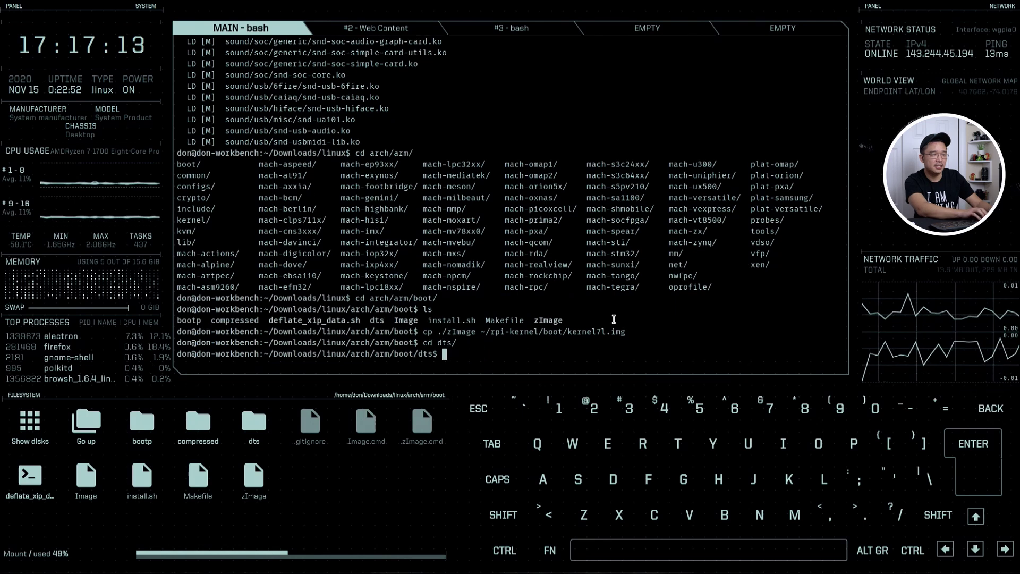
text(ls)
key(Return)
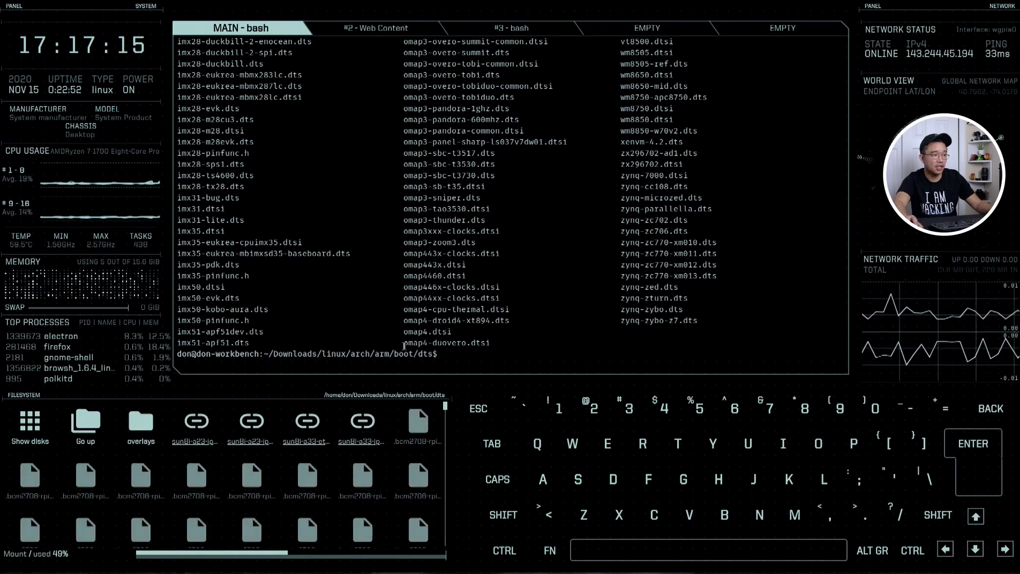
text(ls )
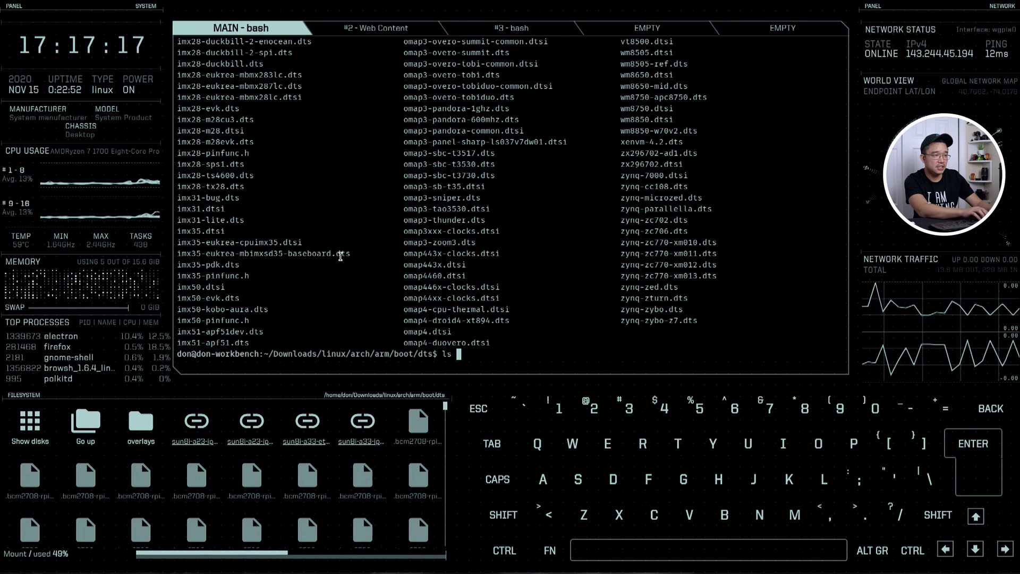
text(dtb*)
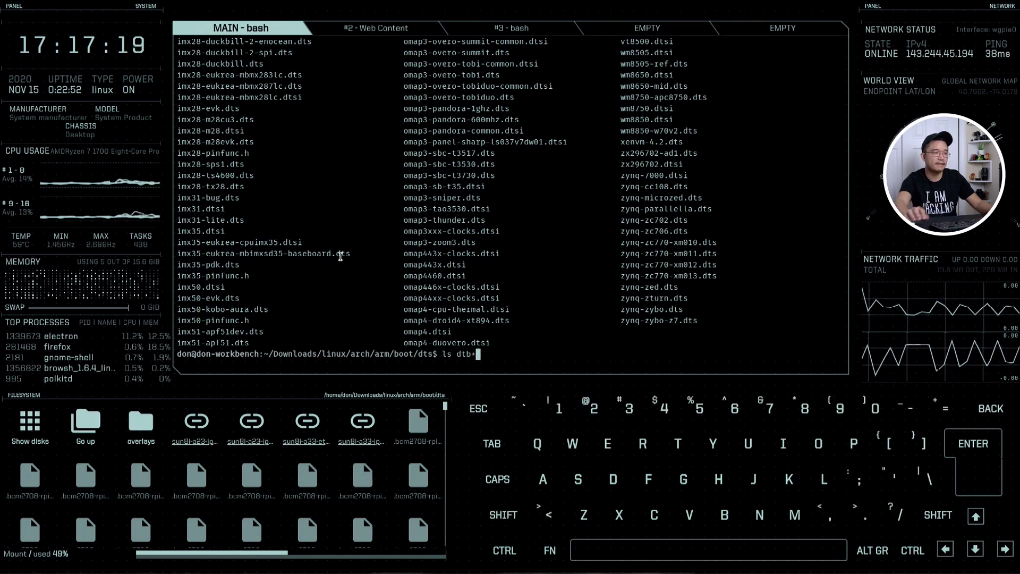
key(Return)
text(ls *.)
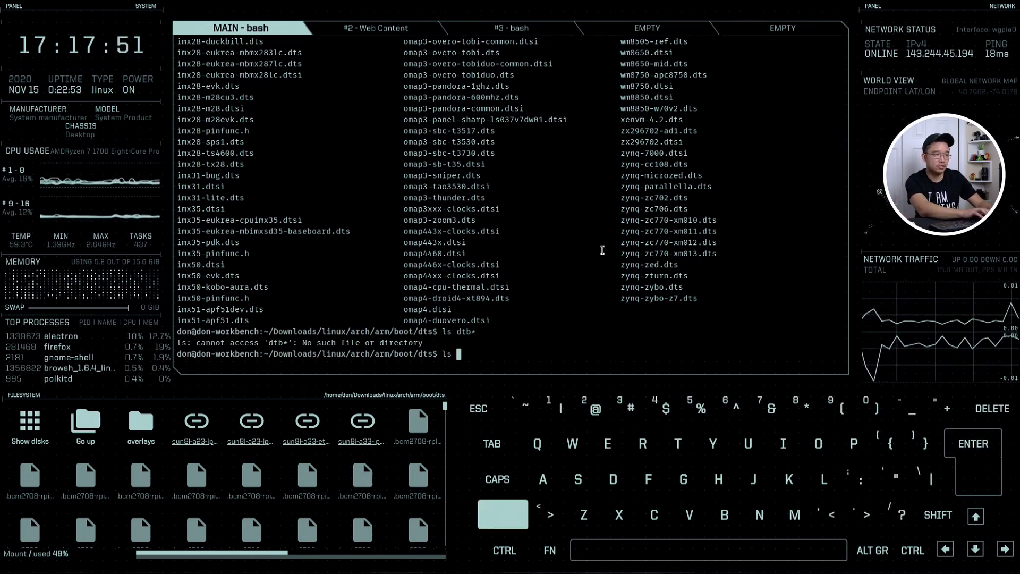
text(dtb*)
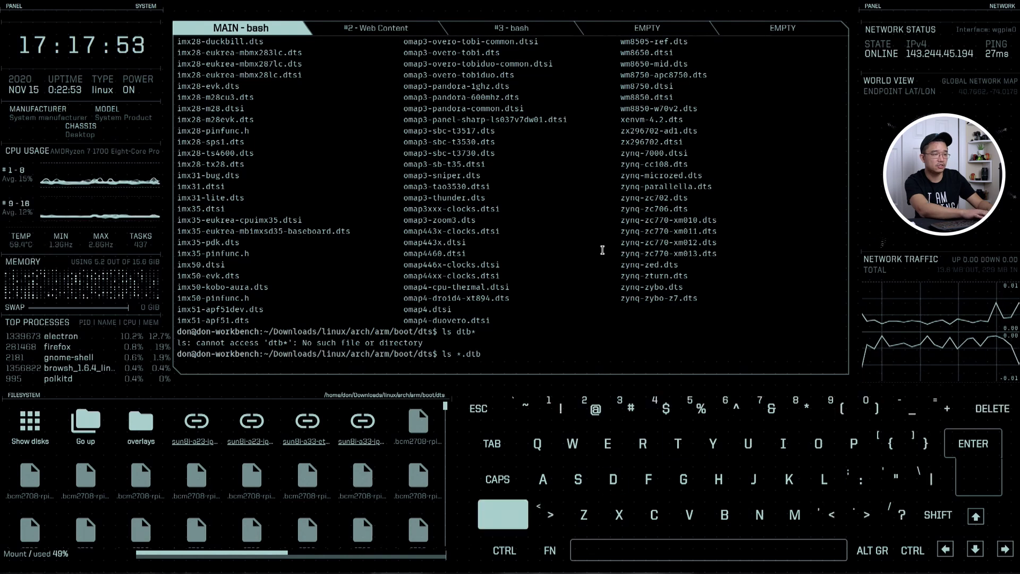
key(Return)
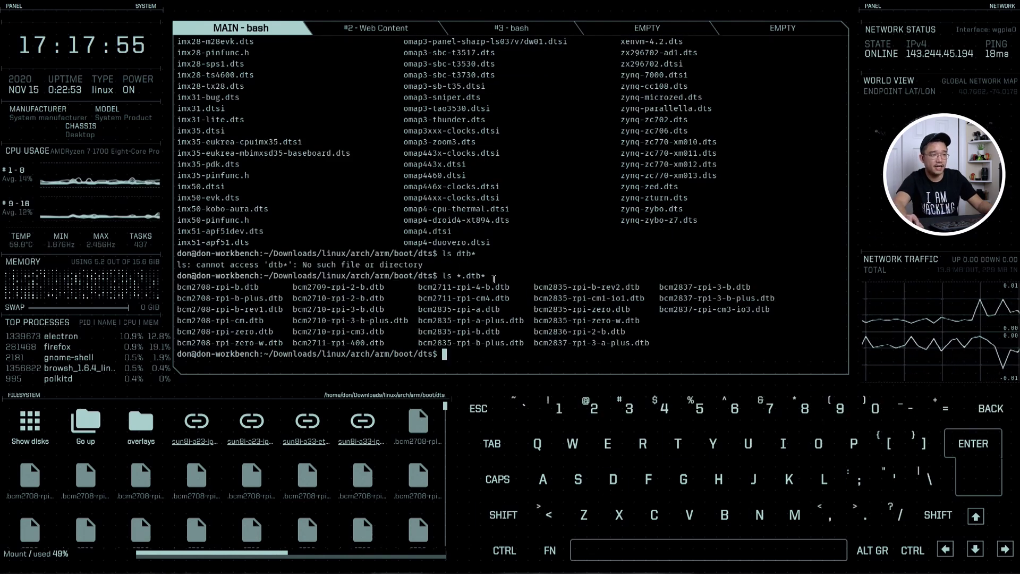
drag(651, 345, 178, 287)
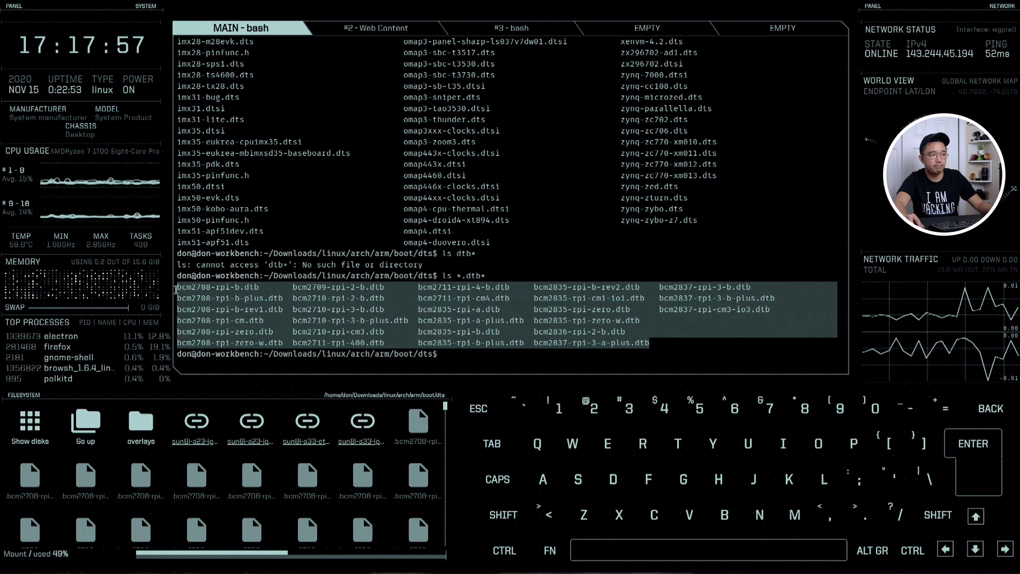
click(543, 372)
- Copy all *.dtb* files into ~/rpi-kernel/boot/
text(cp )
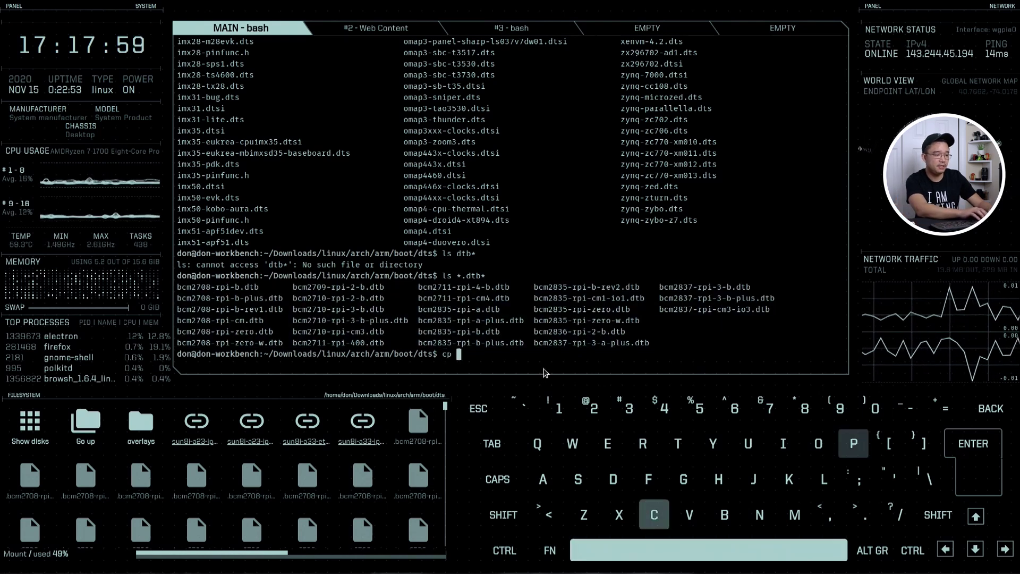
text(*.d)
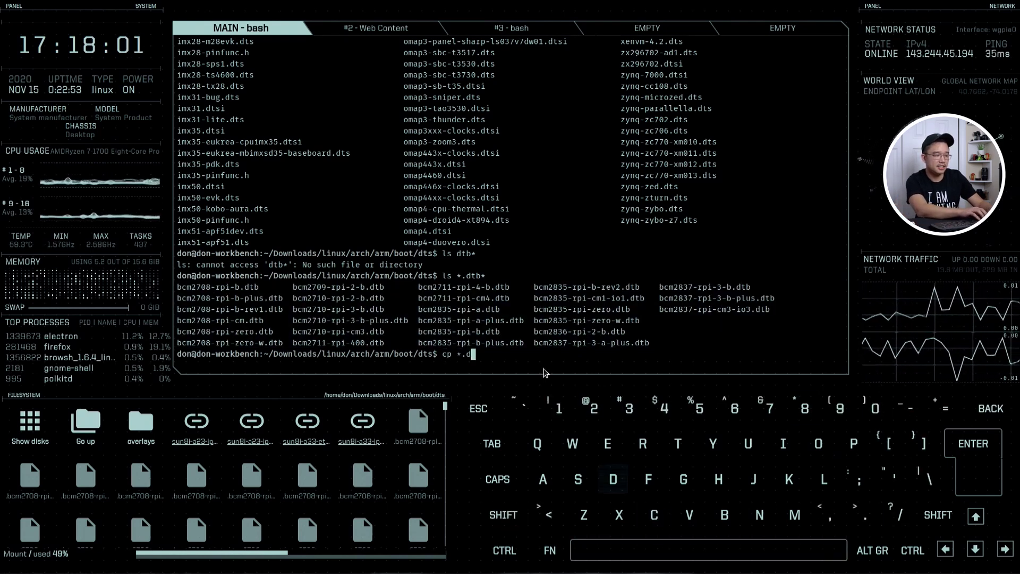
text(tb* )
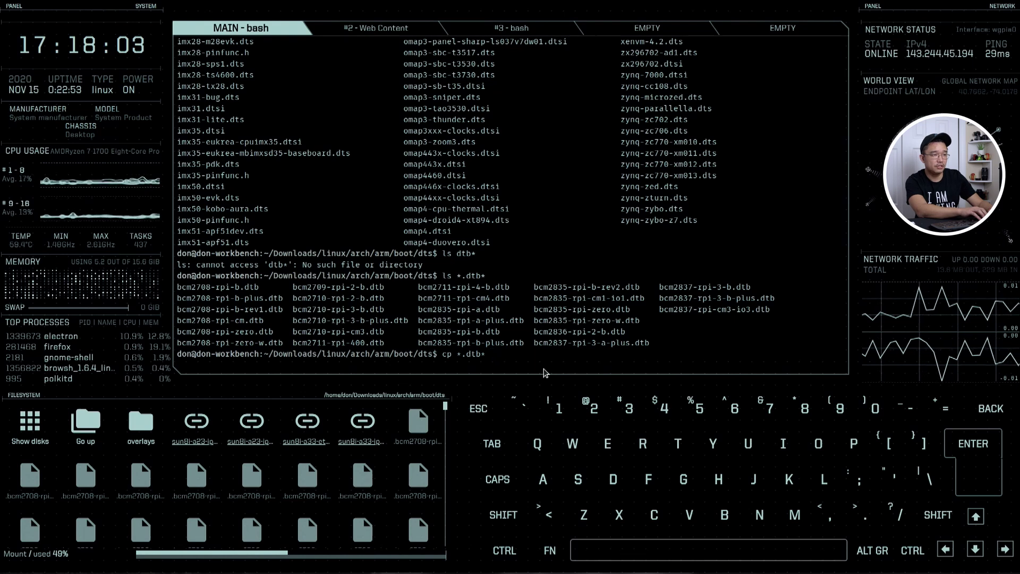
text(~/)
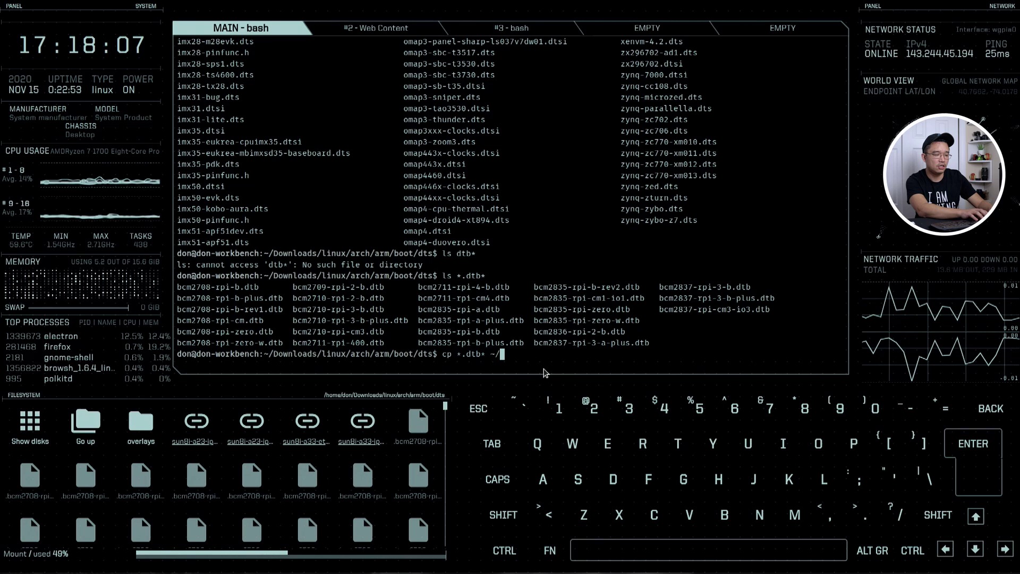
text(rpi-)
key(Tab)
text(b)
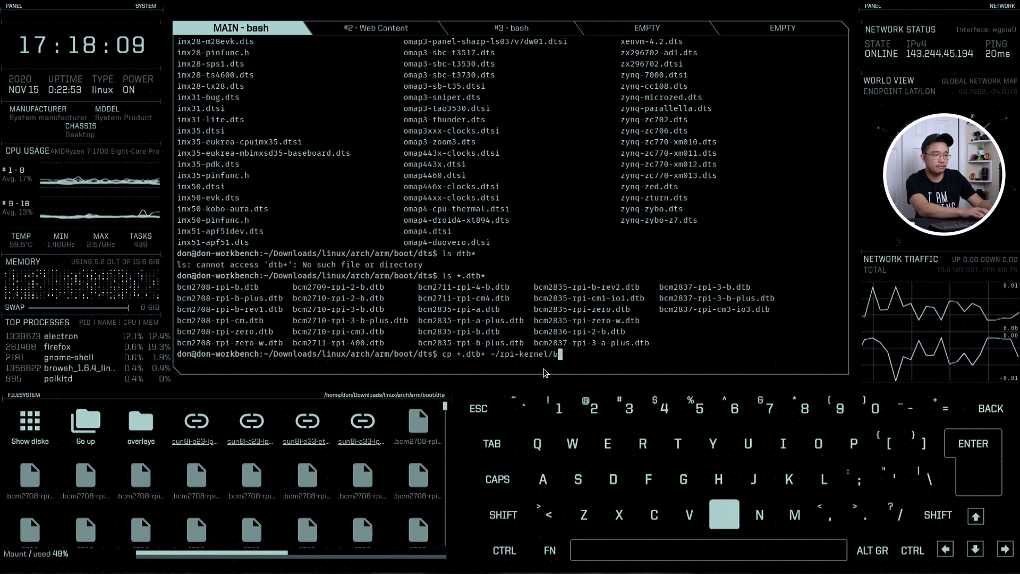
key(Tab)
key(Return)
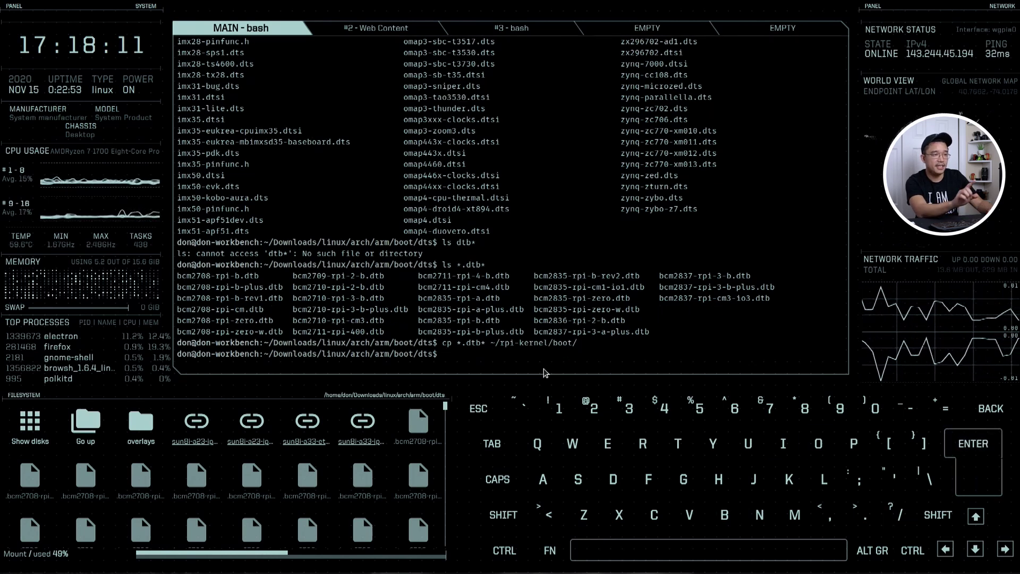
- From dts/overlays, rerun the dtb copy with the destination ~/rpi-kernel/boot/overlays/
text(cd overlays/)
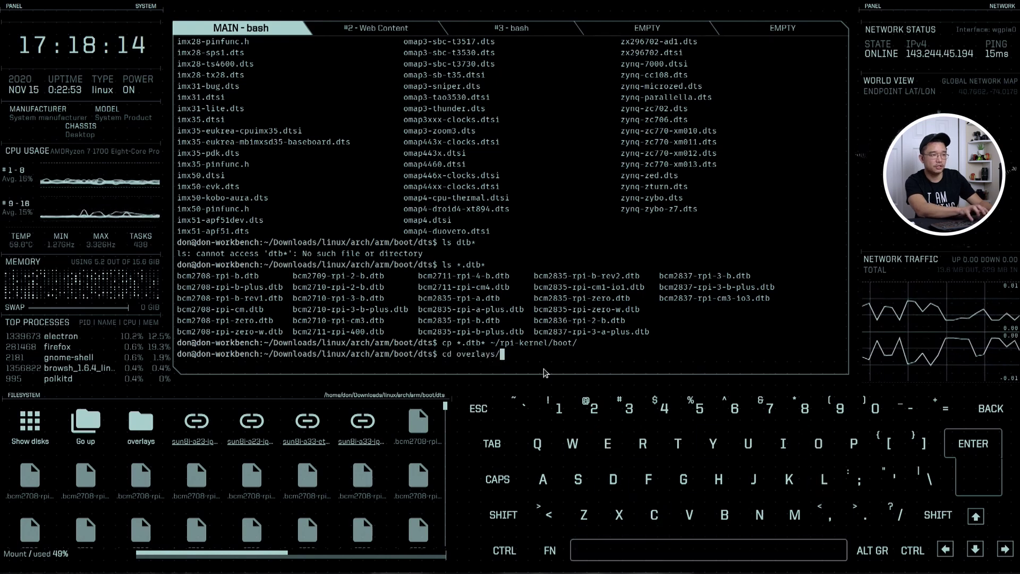
key(Return)
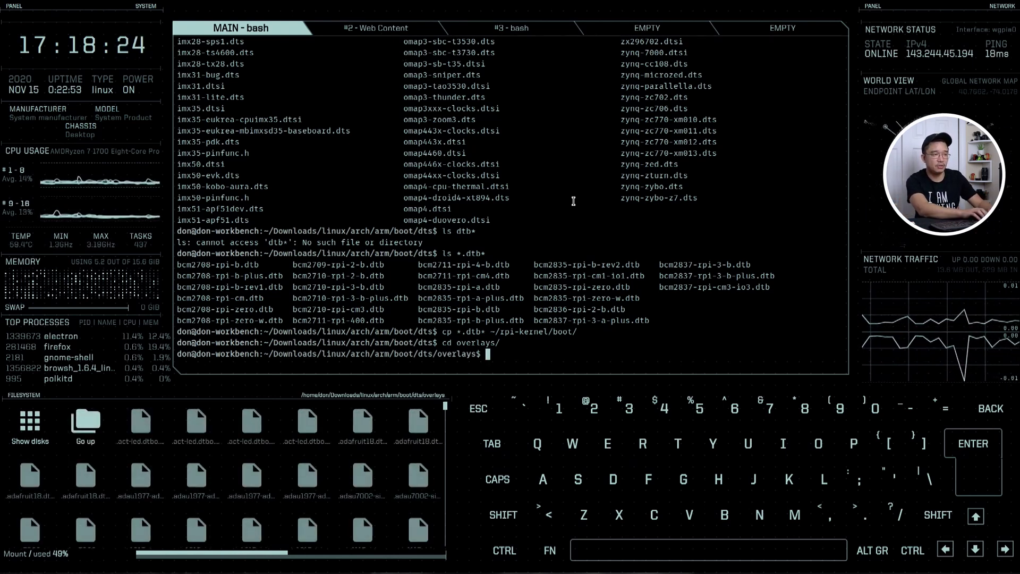
key(Up)
key(Up)
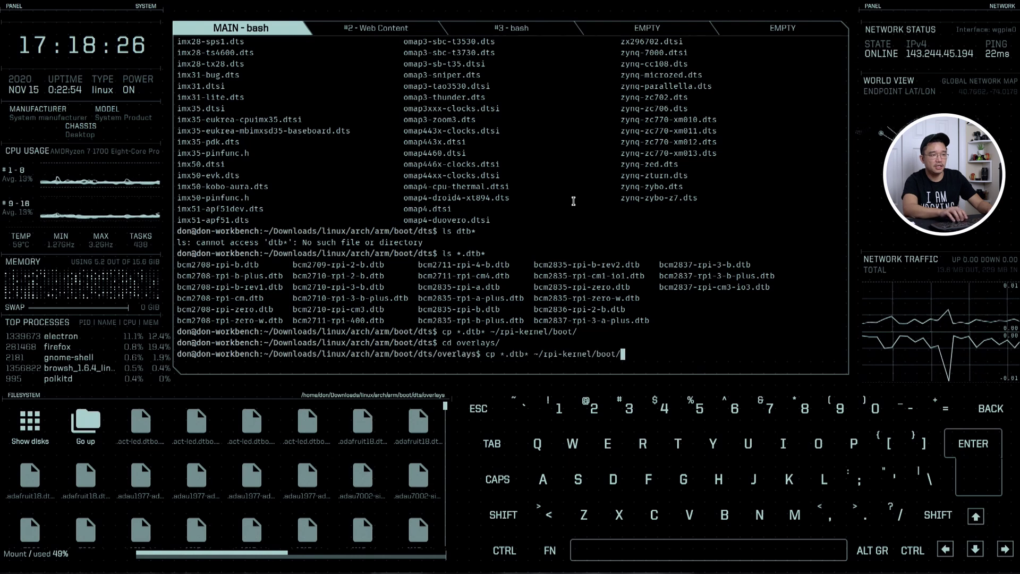
key(Left)
key(Right)
key(Right)
key(Right)
key(Right)
key(Right)
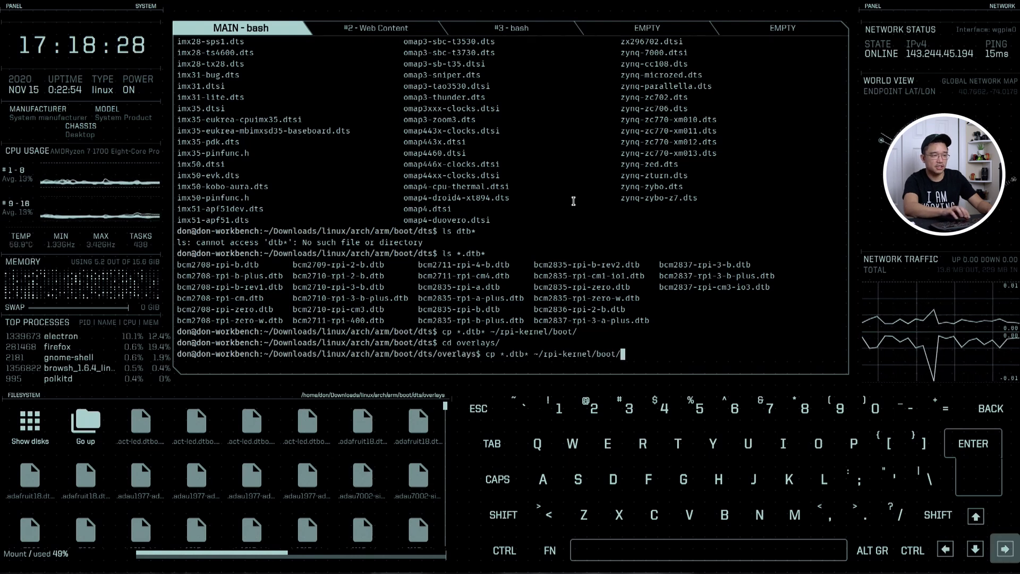
text(overlays/)
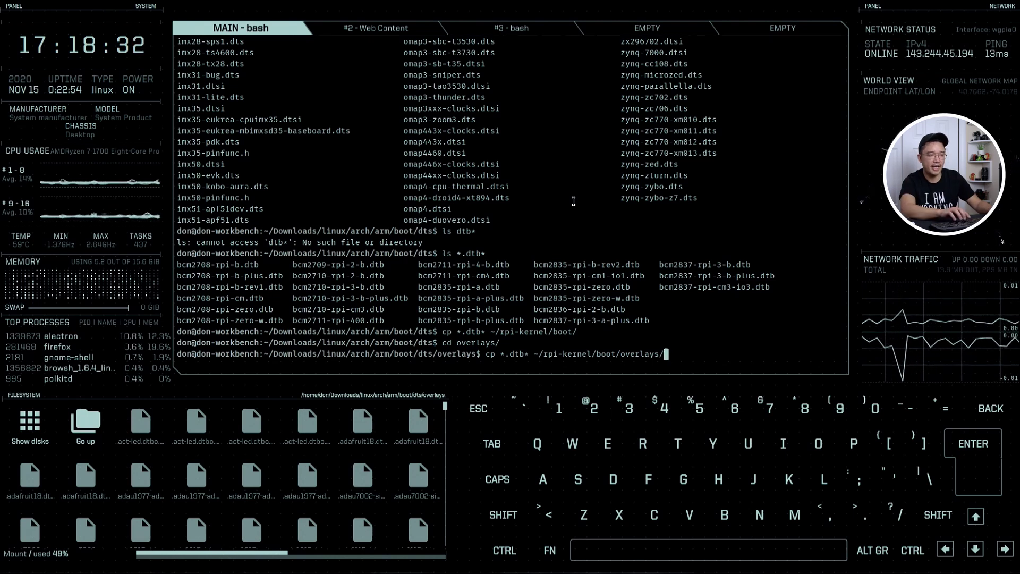
key(Return)
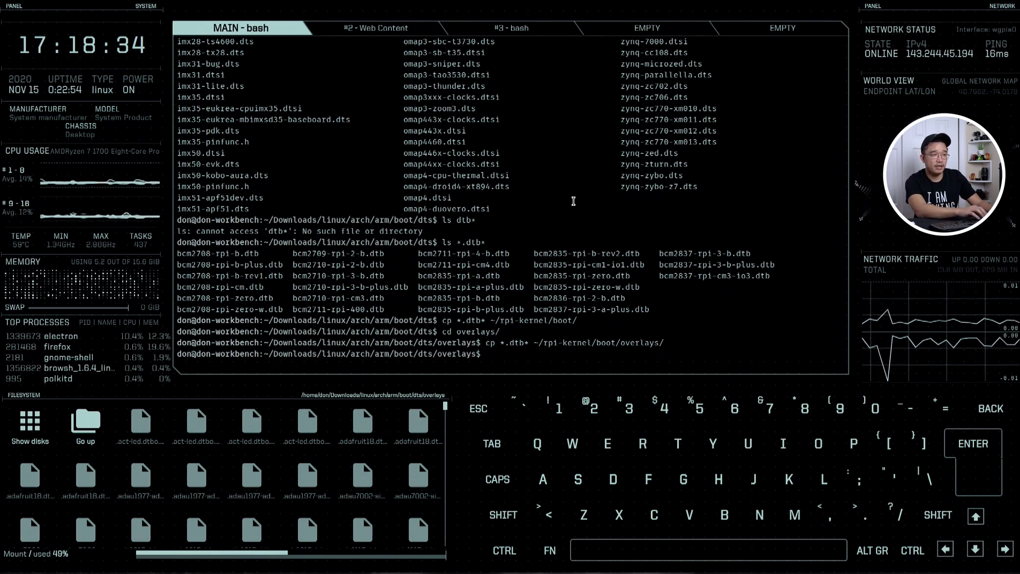
- In the third bash session, list ~/rpi-kernel/boot/overlays and then ~/rpi-kernel/boot
click(521, 42)
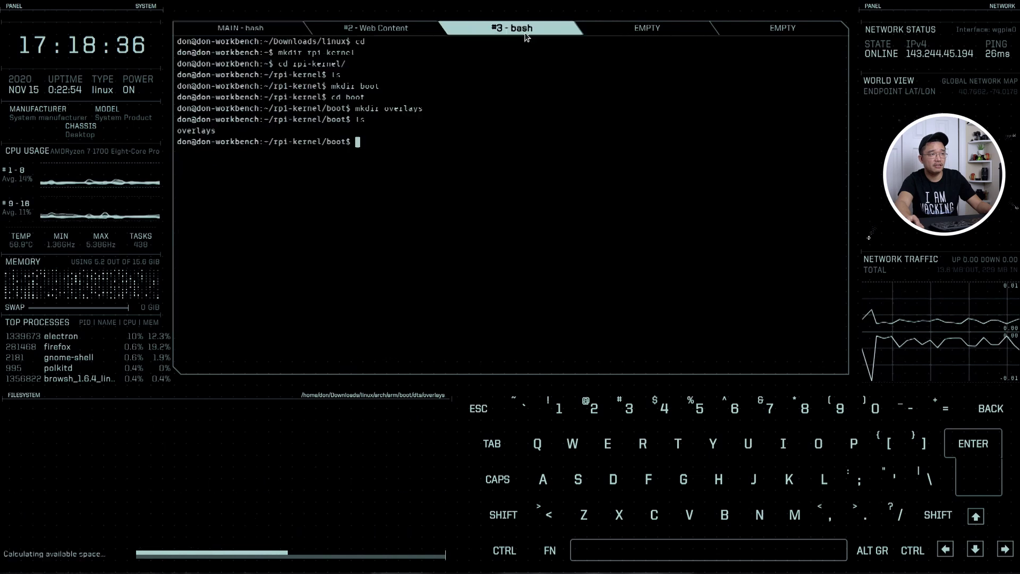
text(cd overlays/)
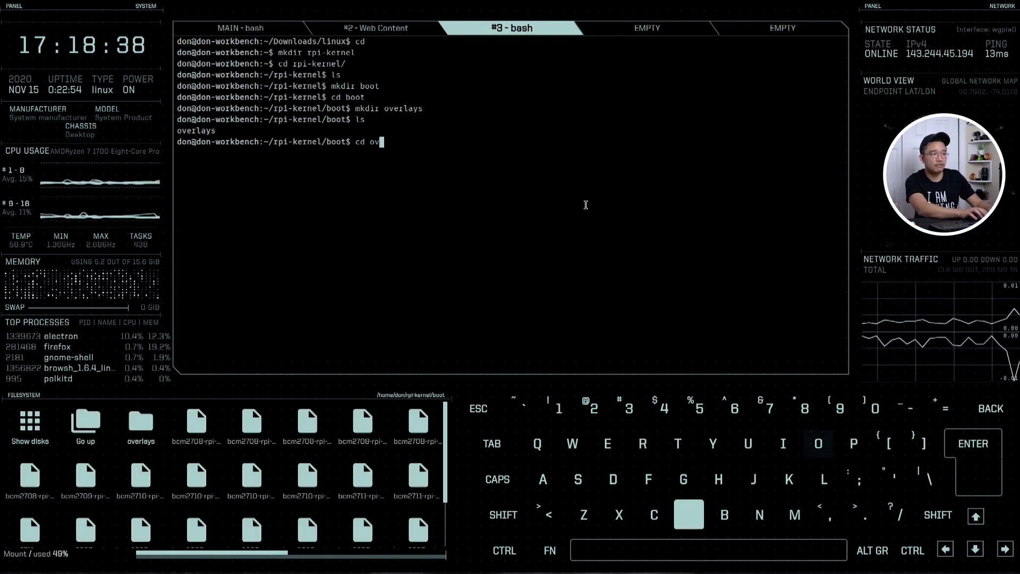
key(Return)
text(ls)
key(Return)
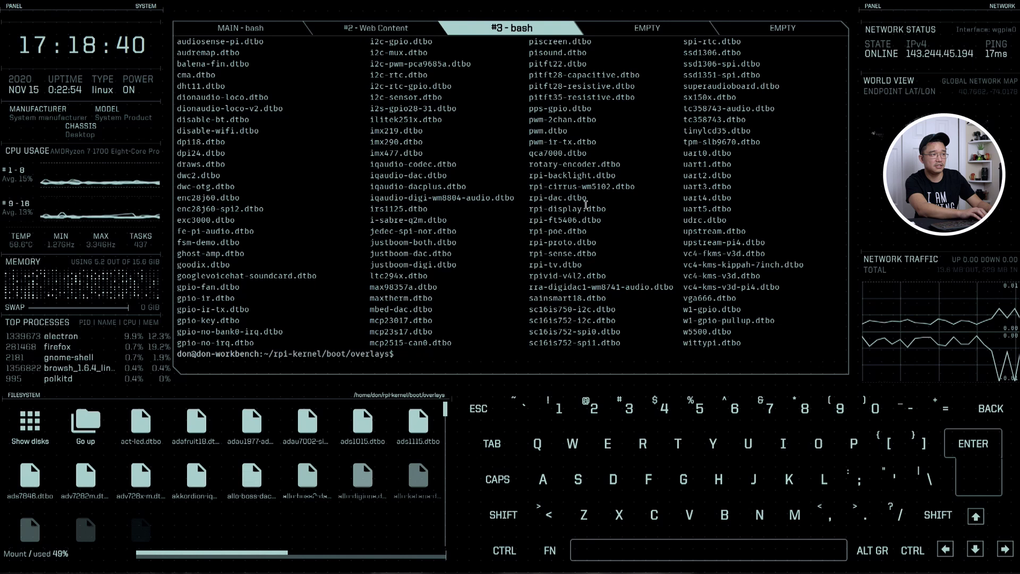
text(cd ..)
key(Return)
text(ls)
key(Return)
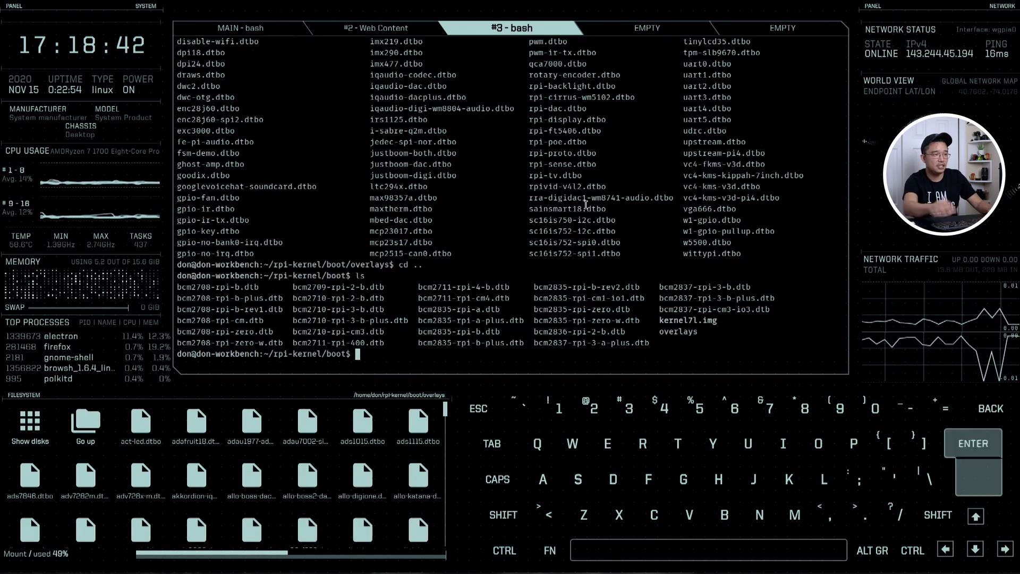
- Check the boot listing of dtb files, kernel7l.img and overlays, then return to MAIN bash
drag(295, 298, 498, 363)
click(502, 353)
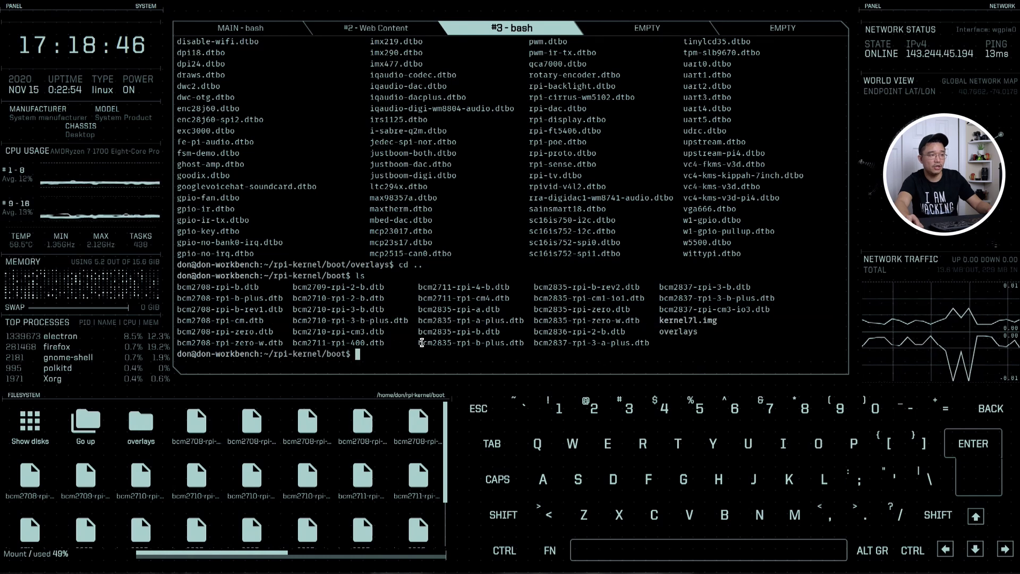
drag(326, 354, 369, 354)
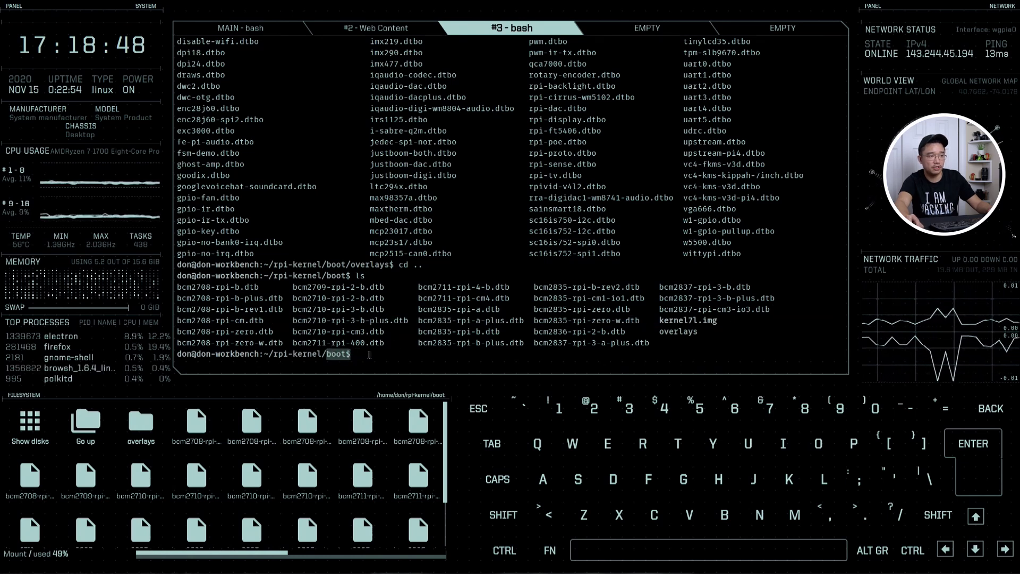
click(375, 354)
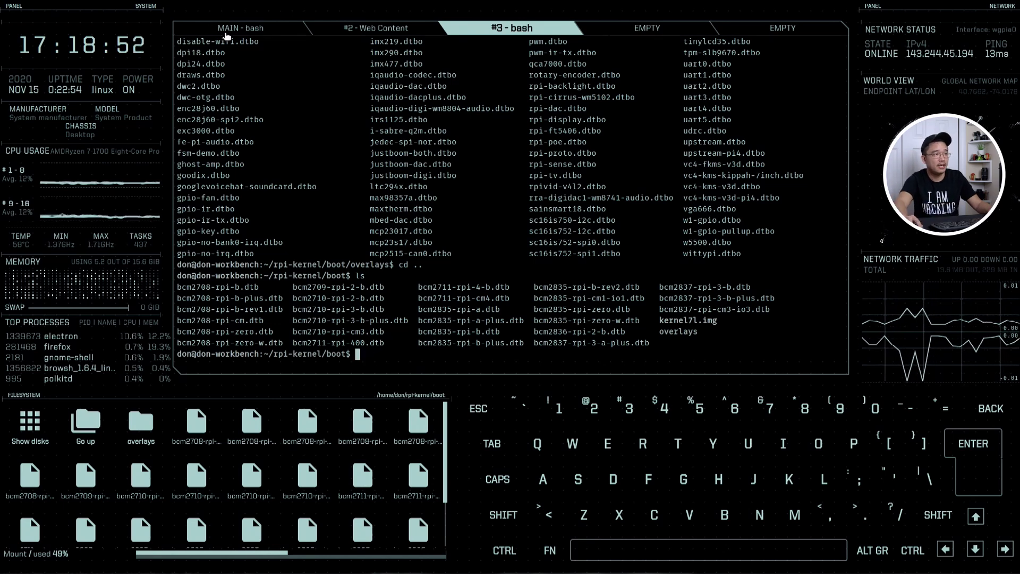
click(227, 31)
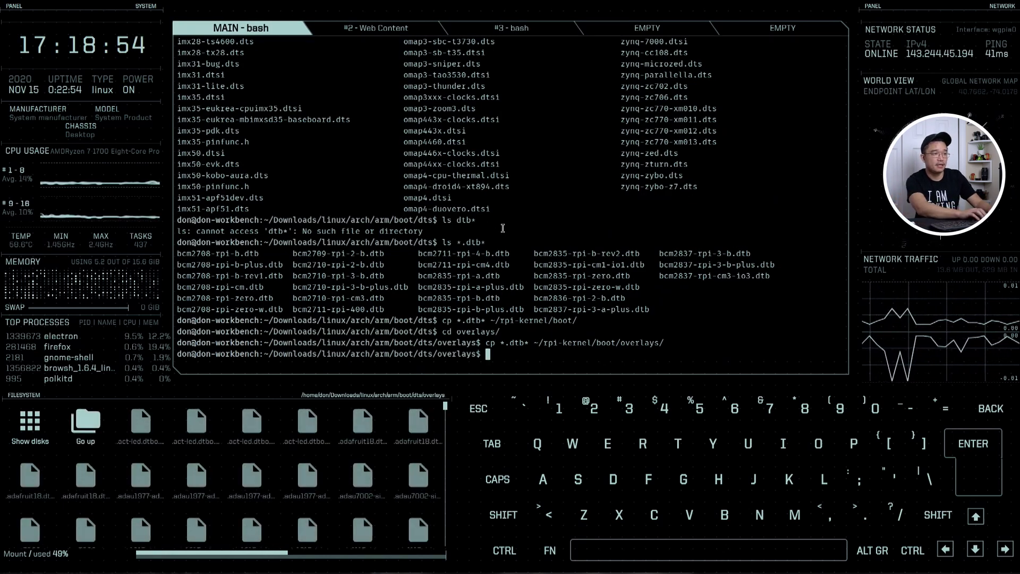
- Move up from dts/overlays to the linux source root and list it
text(cd ..)
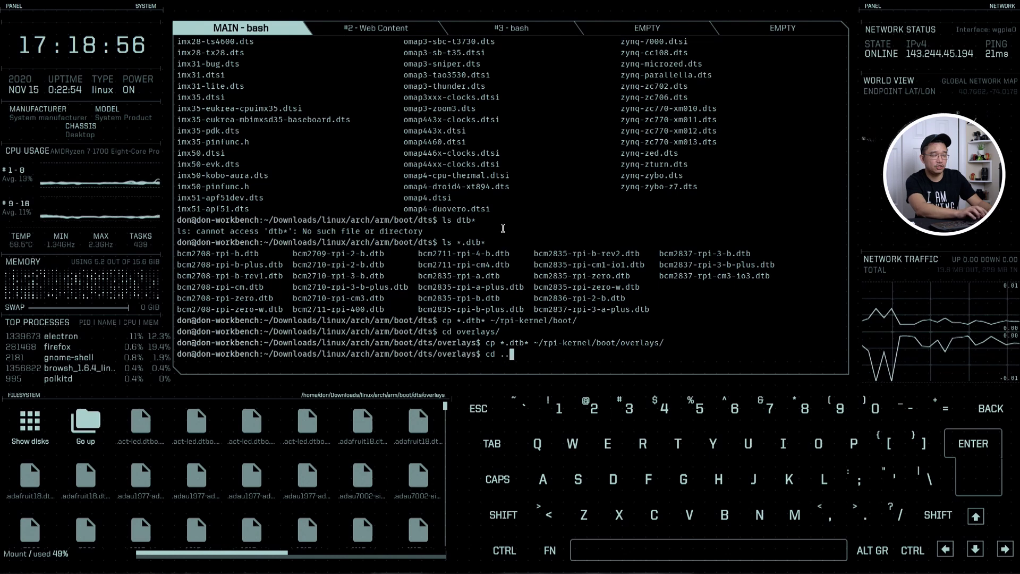
key(Return)
text(cd ..)
key(Return)
text(cd ..)
key(Return)
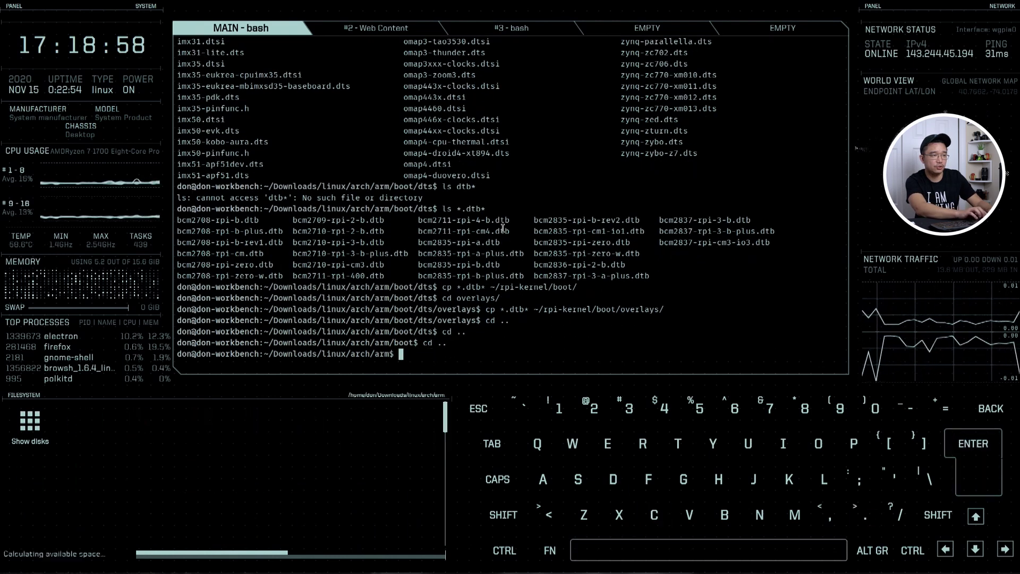
text(cd ..)
key(Return)
text(cd ..)
key(Return)
text(ls)
key(Return)
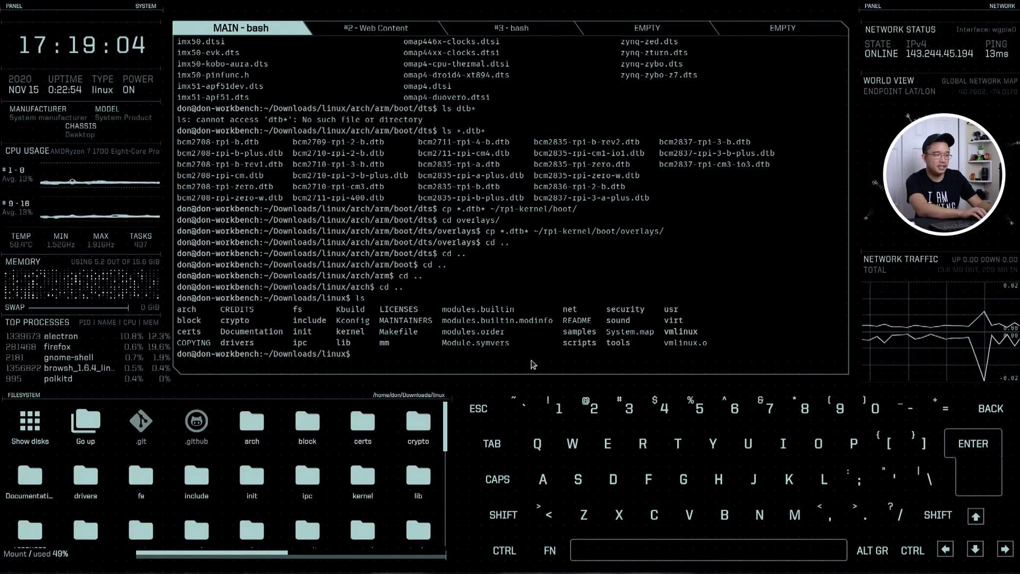
- Rerun the make command with INSTALL_MOD_PATH=~/rpi-kernel/ modules_install
text(ls *.dtb*)
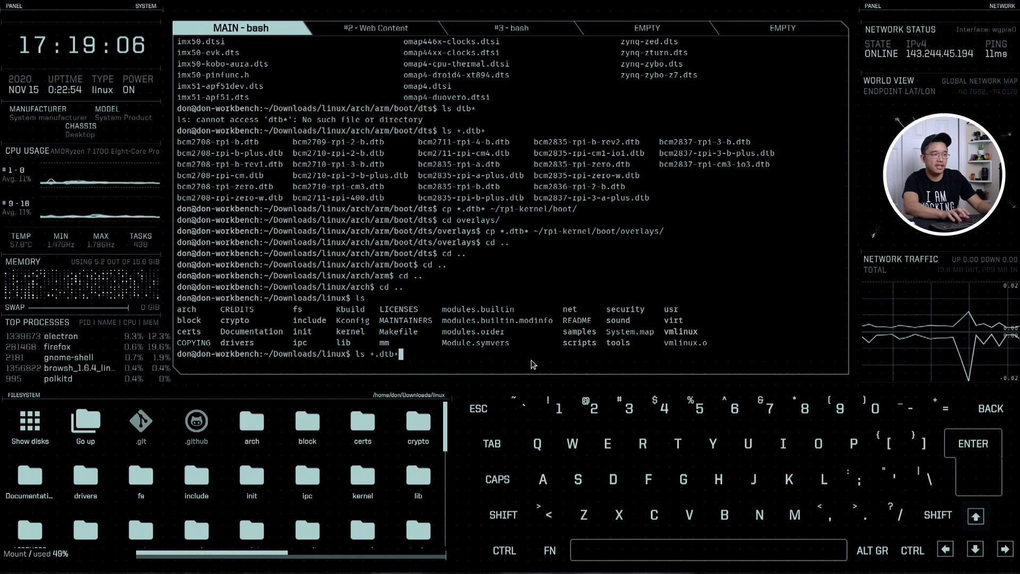
key(Up)
key(Up)
key(Up)
key(Up)
key(Up)
key(Up)
key(Up)
key(Up)
key(Up)
key(Up)
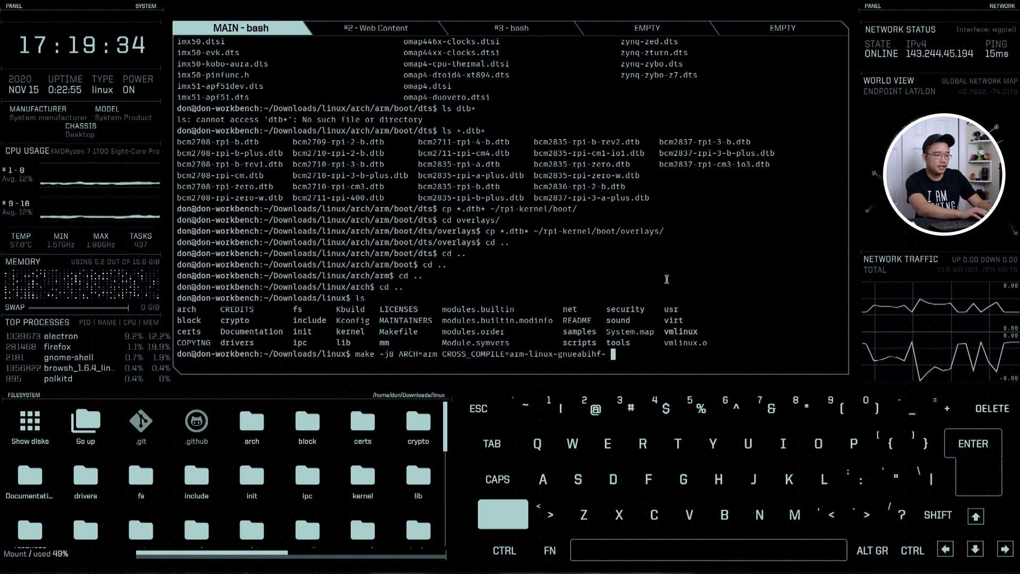
text(INSTALL)
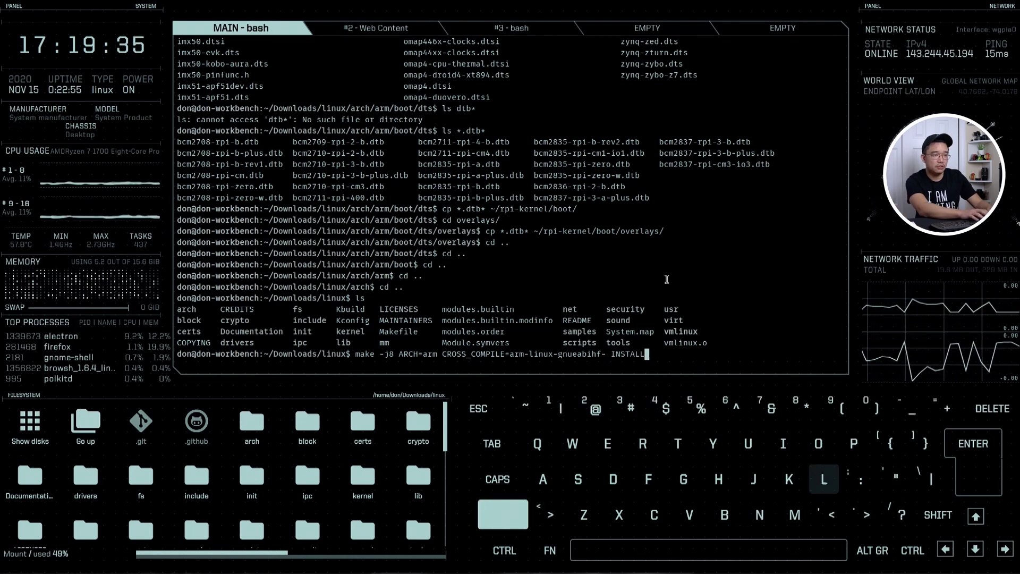
text(_MOD_)
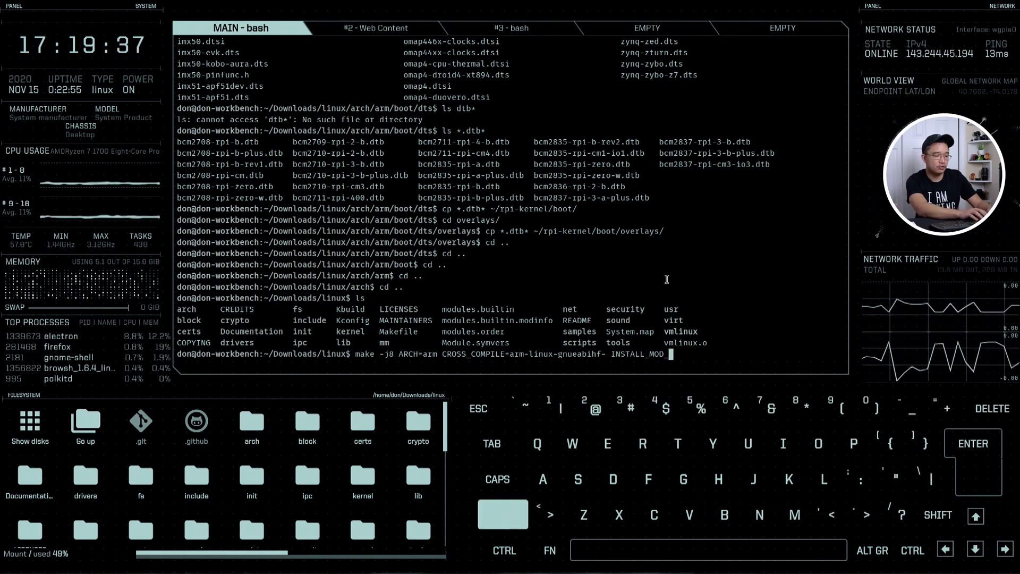
text(PATH)
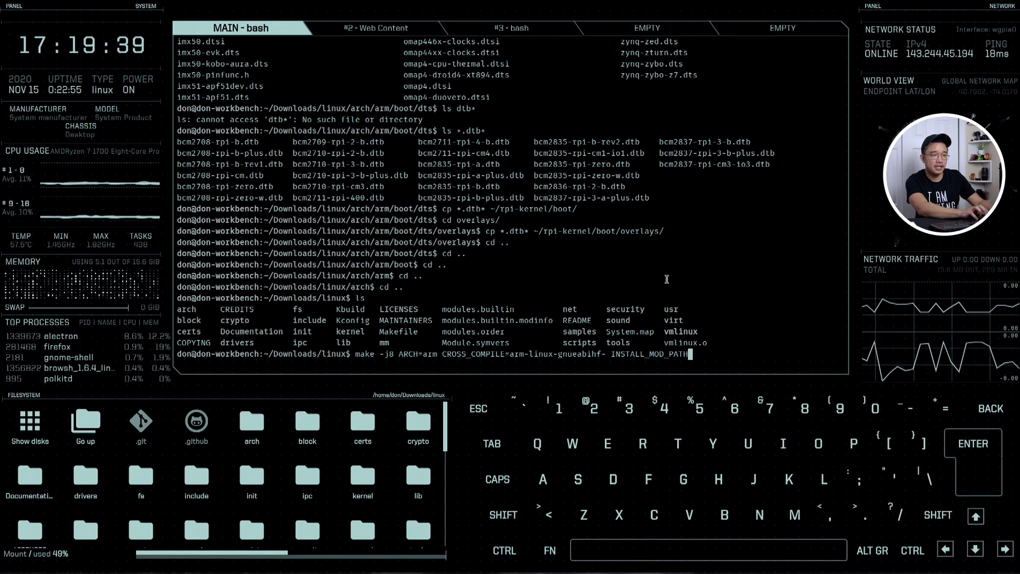
text(/)
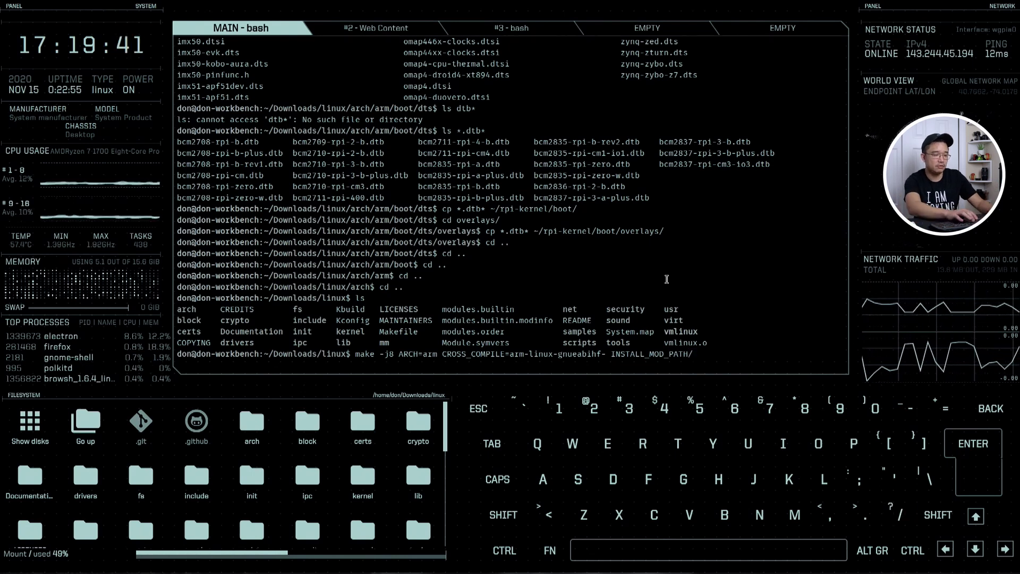
key(BackSpace)
text(=/home/)
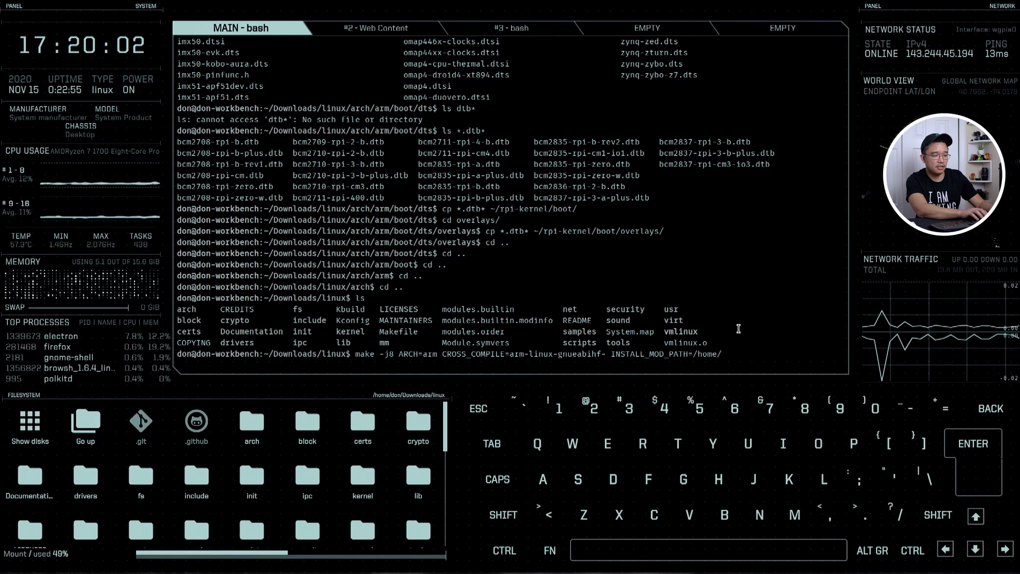
text(don/rpi-kernel/)
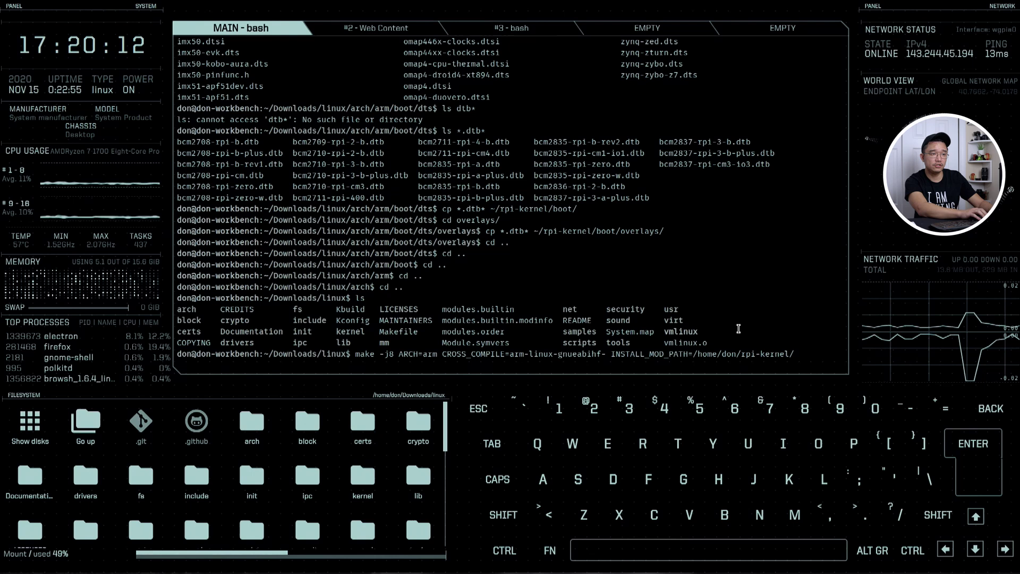
text(modi)
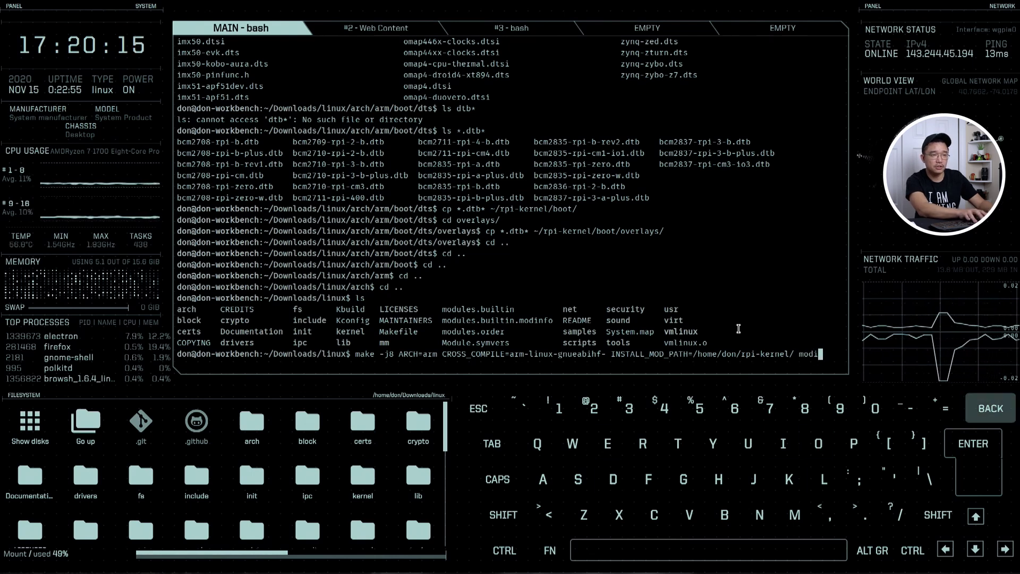
key(BackSpace)
text(ole)
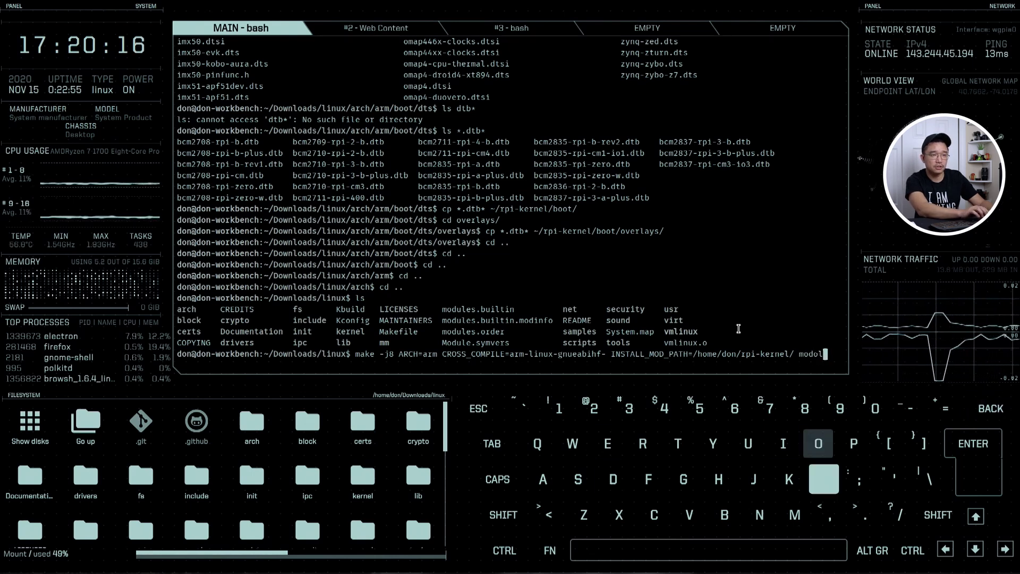
key(BackSpace)
key(BackSpace)
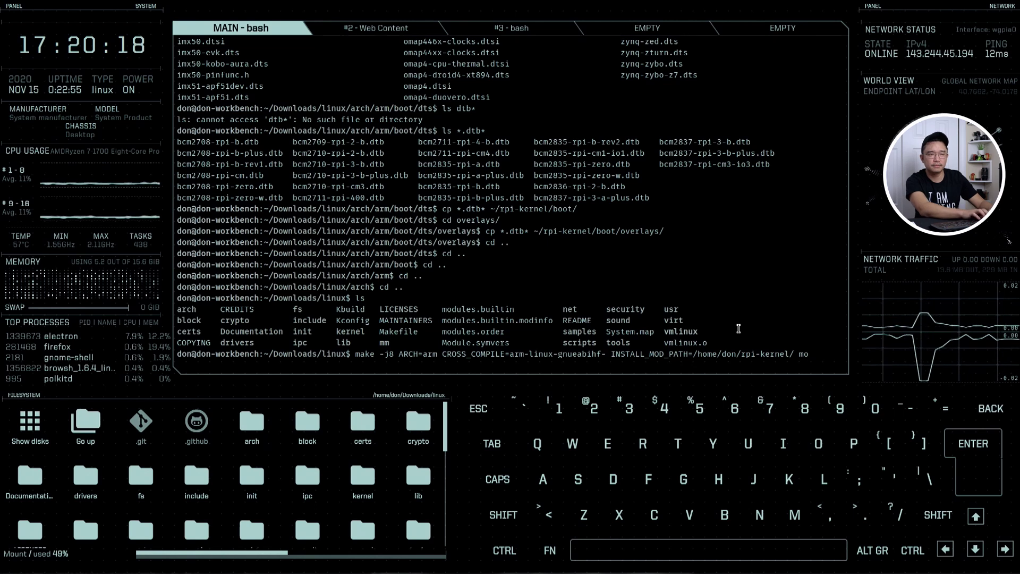
text(dule_install)
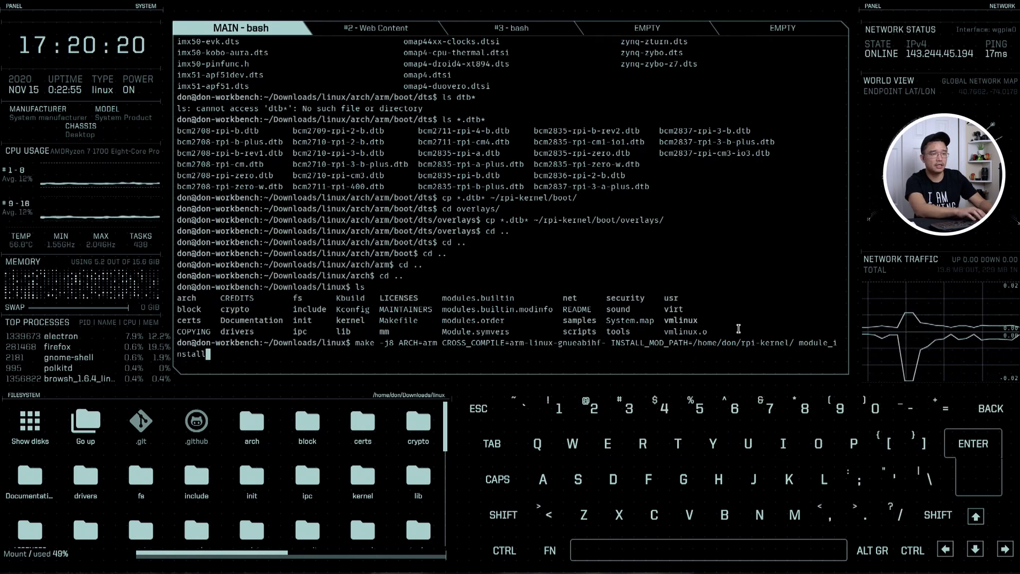
key(alt)
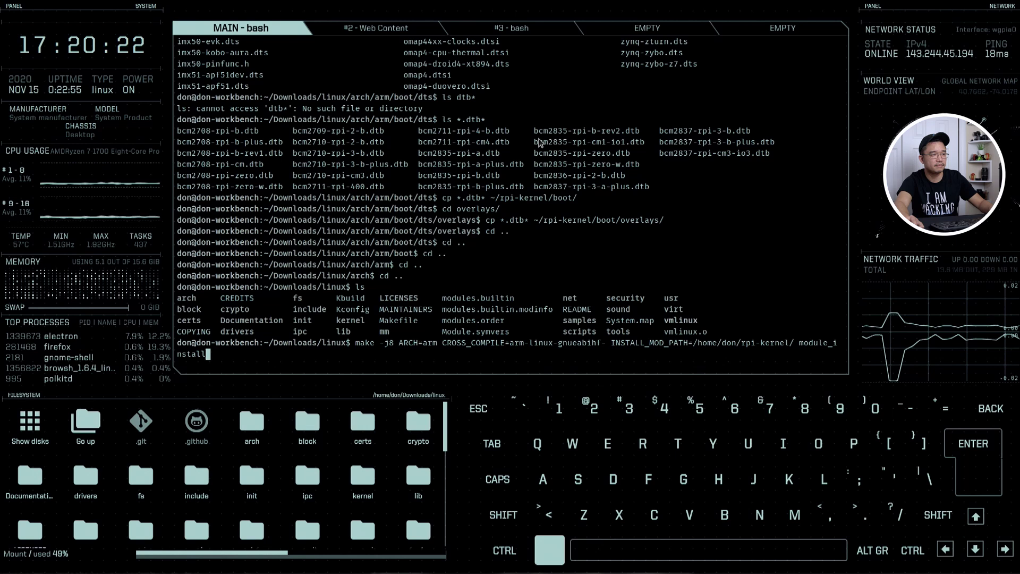
key(Left)
key(Left)
key(Left)
key(Left)
key(Left)
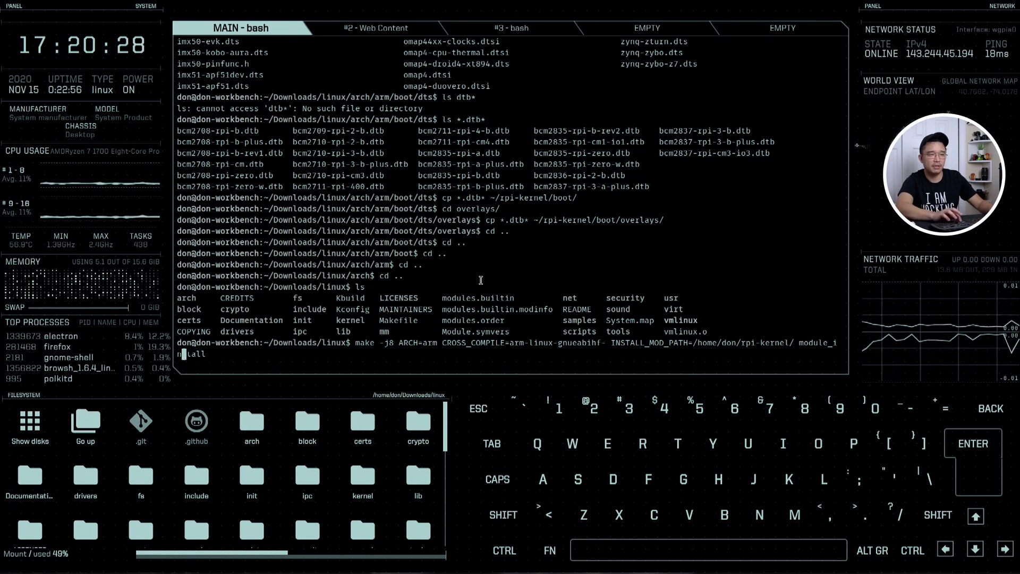
key(Left)
key(Left)
key(Left)
text(s)
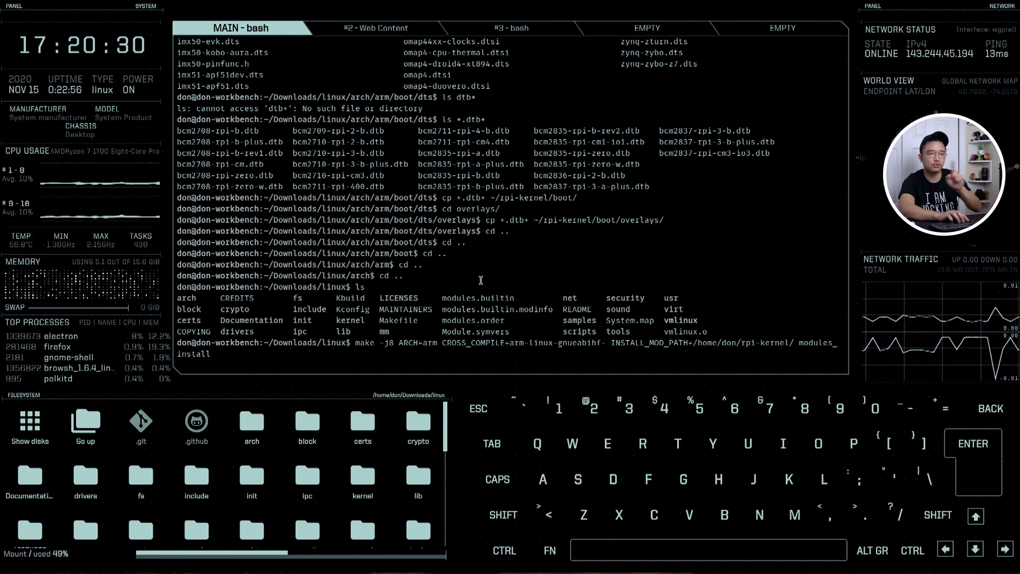
key(Return)
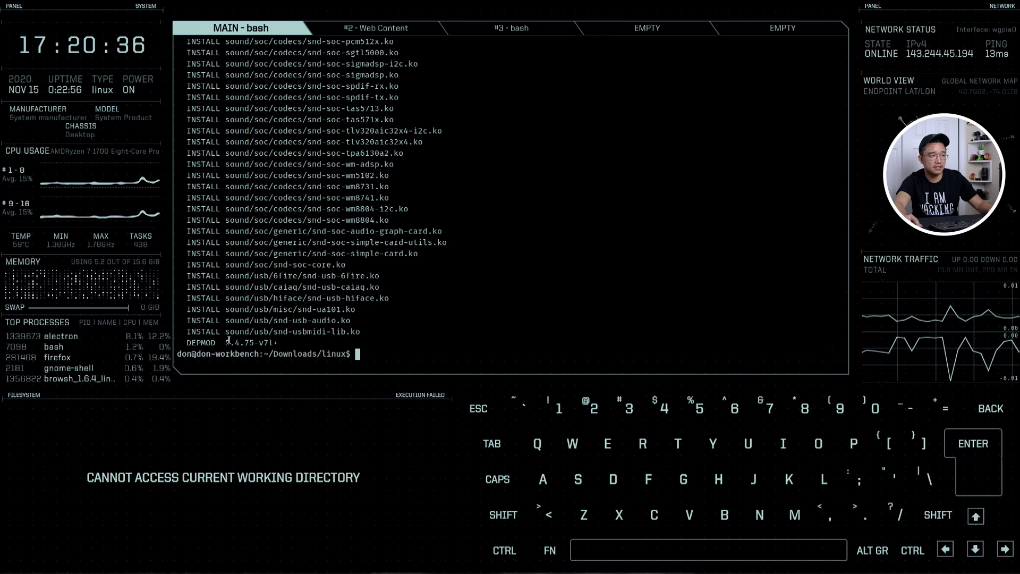
- In the third session, go up from boot to ~/rpi-kernel and list it
drag(240, 343, 255, 343)
click(504, 32)
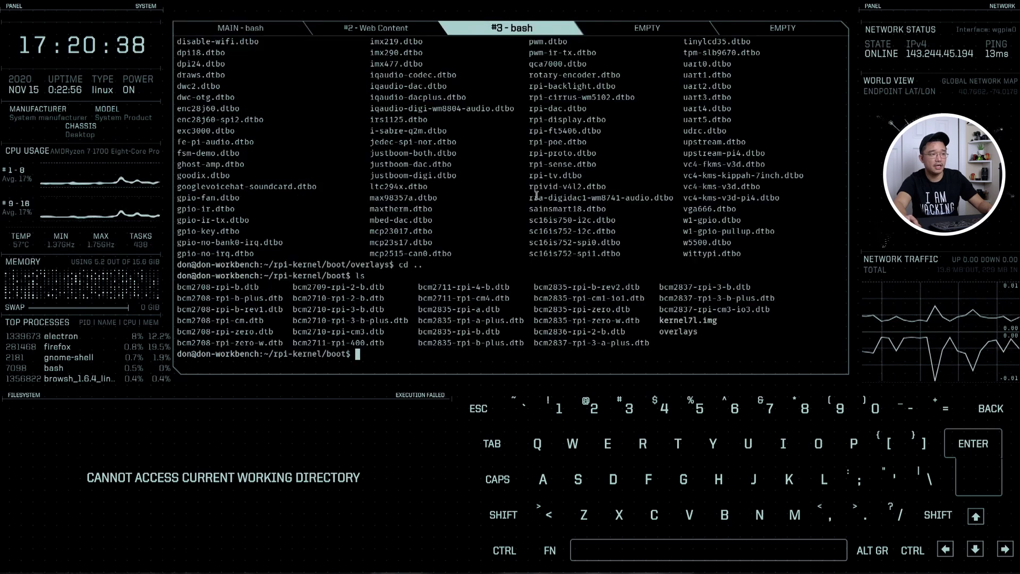
text(ls)
key(Return)
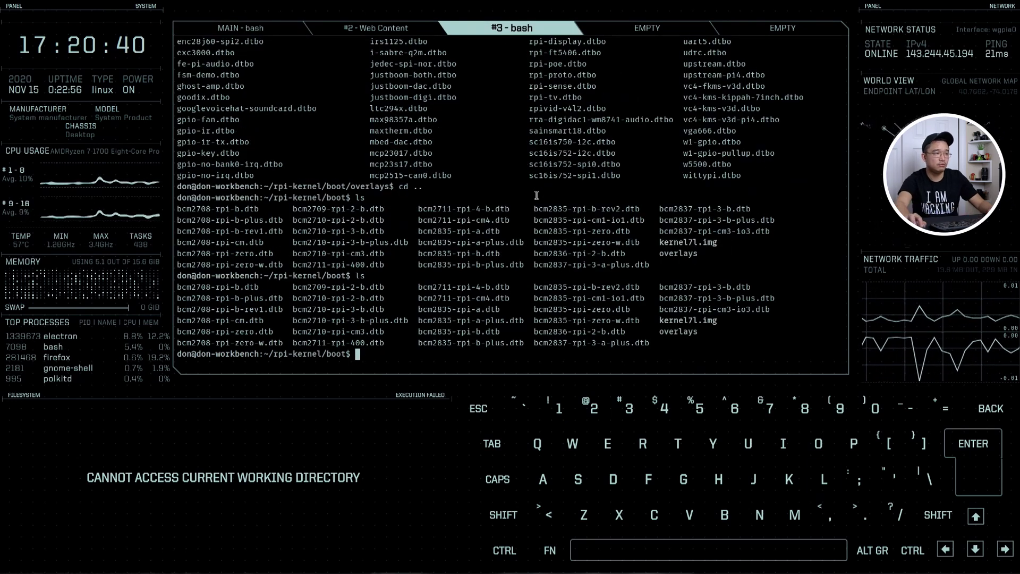
text(cd ..)
key(Return)
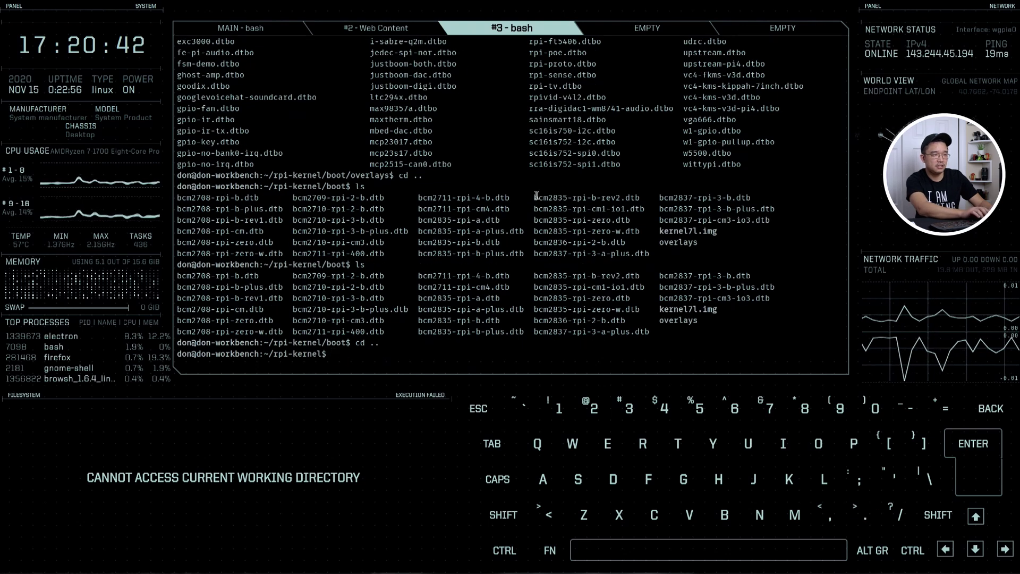
text(ls)
key(Return)
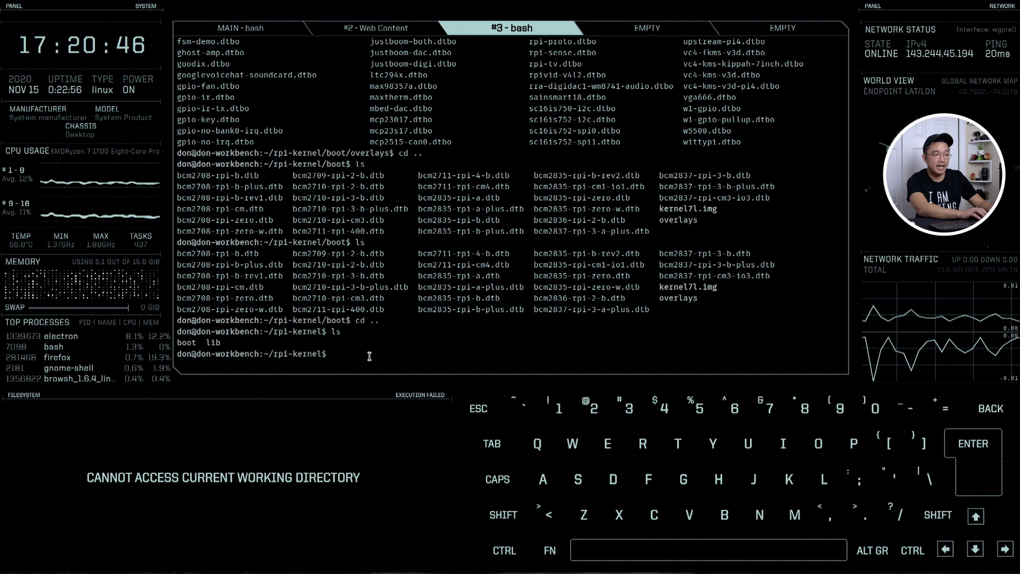
- Enter lib/modules/5.4.75-v7l+ and list its contents, including build and source
text(cd lib)
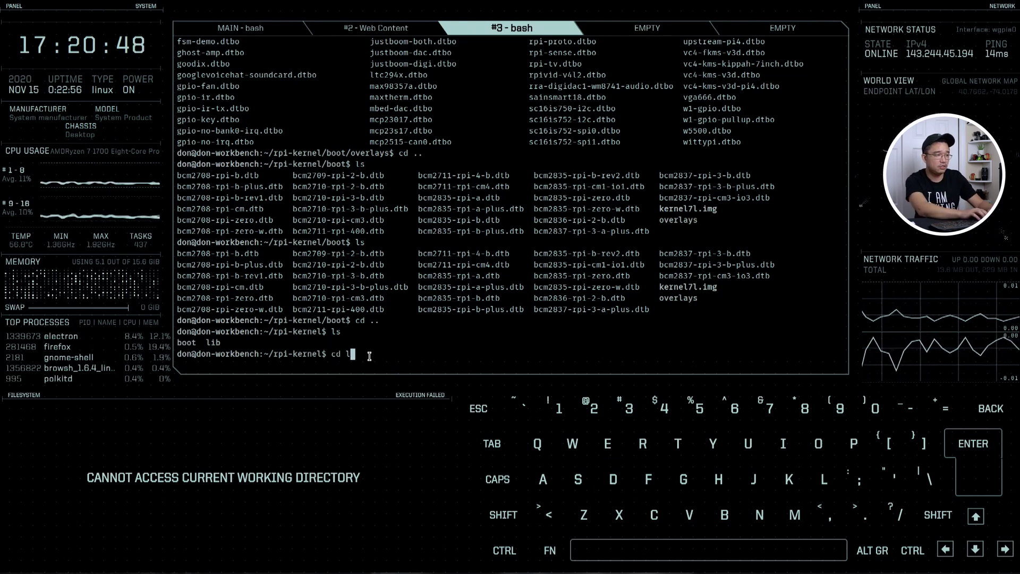
key(Return)
text(cd modules/)
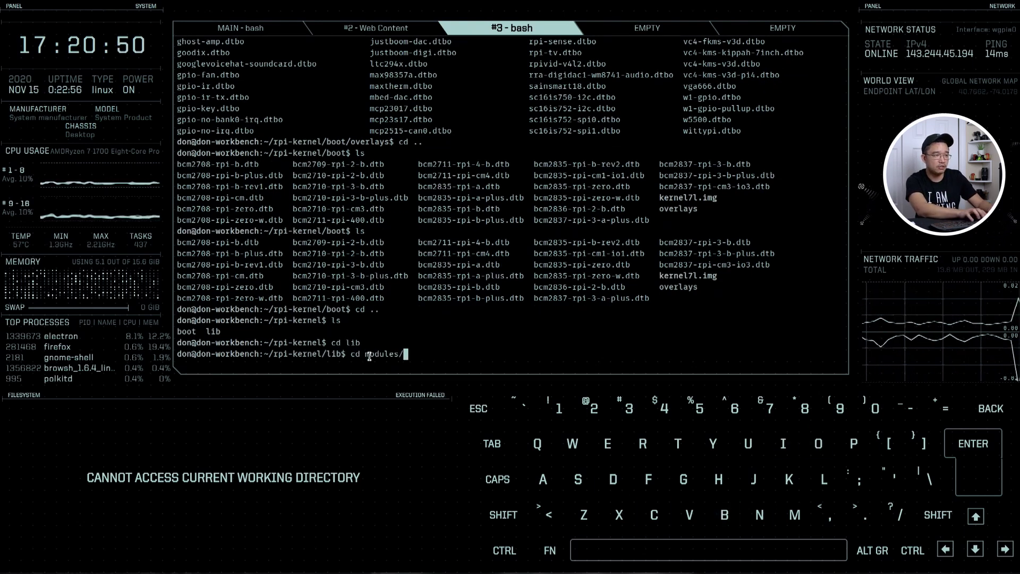
key(Return)
text(ls)
key(Return)
text(cd 5.4)
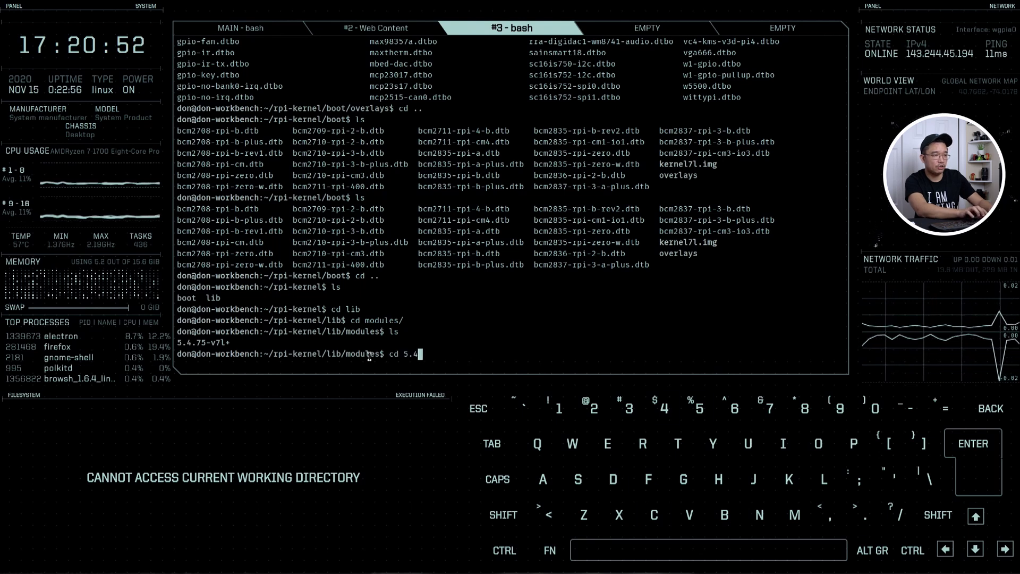
key(Tab)
key(Return)
text(ls)
key(Return)
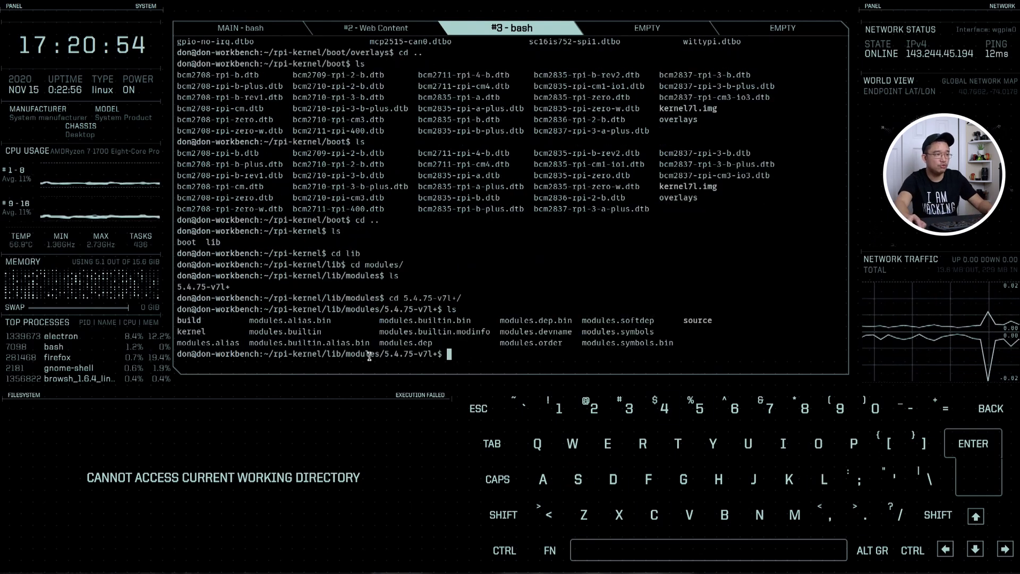
double_click(189, 320)
click(561, 350)
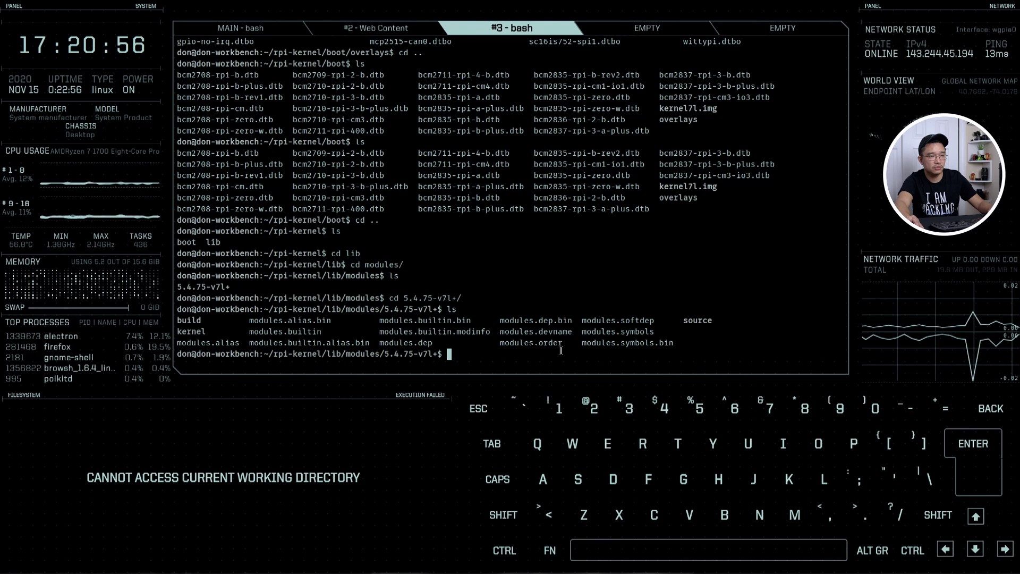
triple_click(677, 319)
click(741, 333)
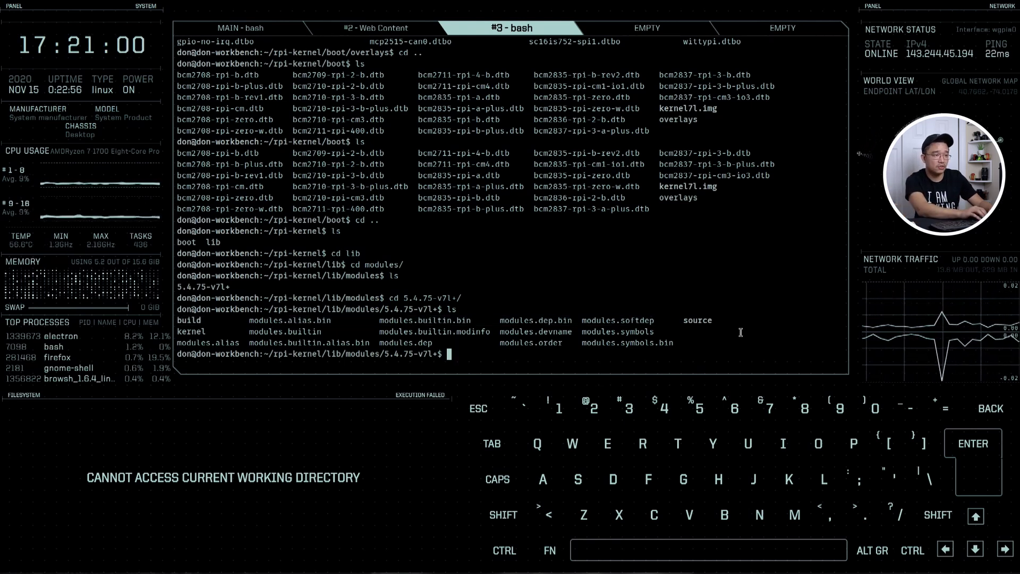
- Remove the build and source links and list the remaining module files
text(rm build)
key(Return)
text(rm source)
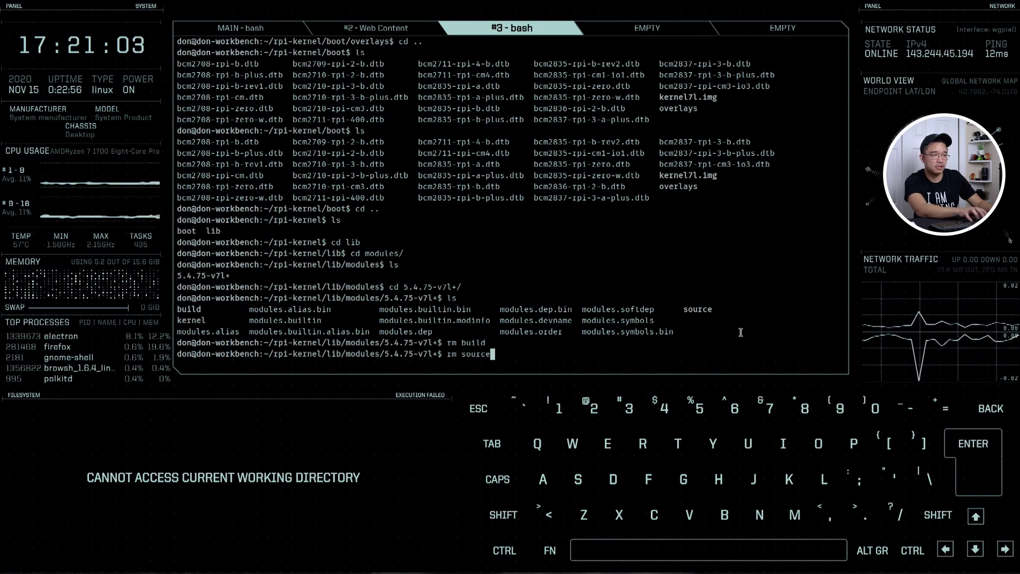
key(Return)
text(ls)
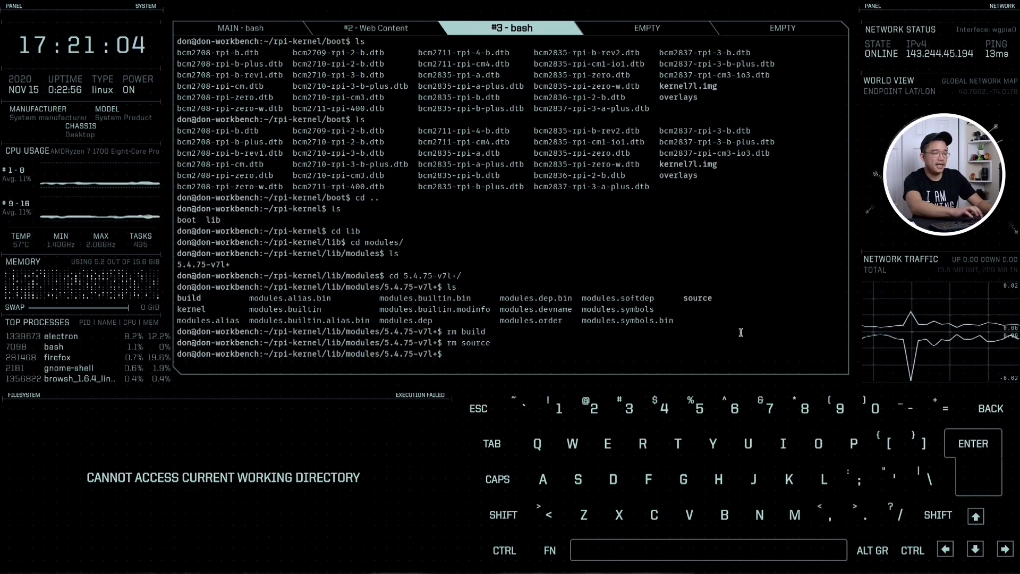
key(Return)
drag(591, 345, 300, 317)
click(300, 315)
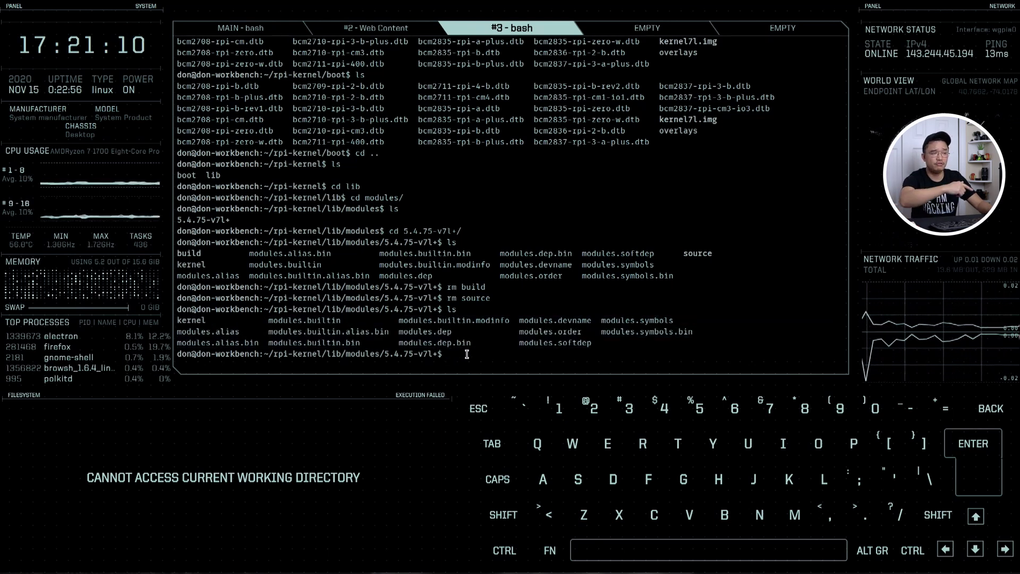
- Return to ~/rpi-kernel and list its boot and lib folders
text(cd)
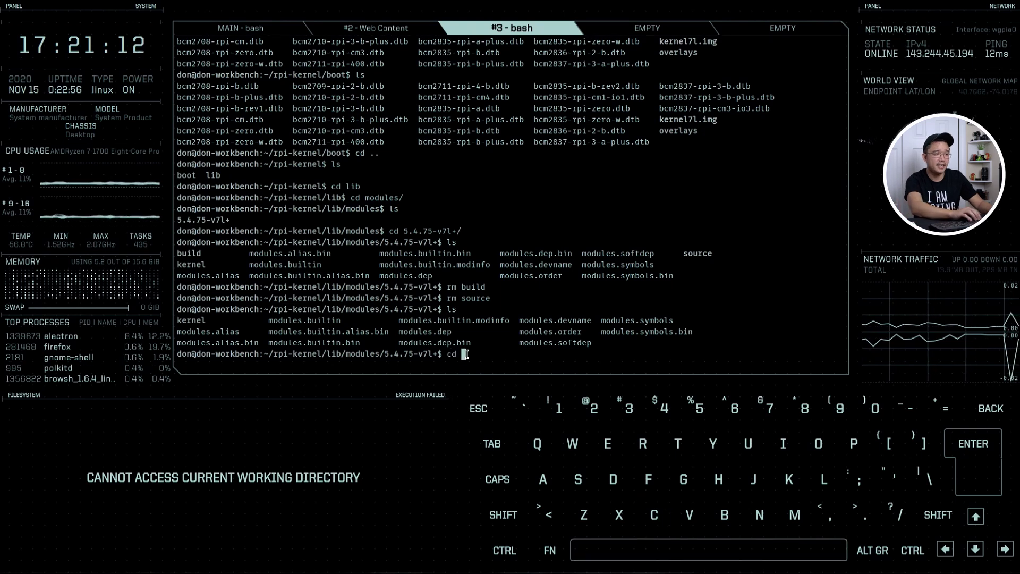
key(Return)
text(cd rpi)
key(Tab)
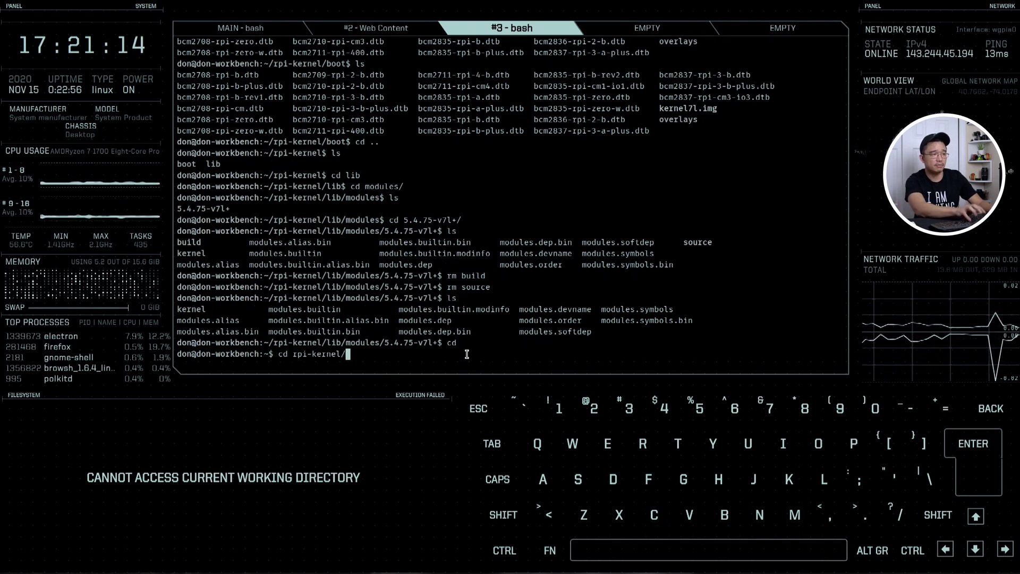
key(Return)
text(ls)
key(Return)
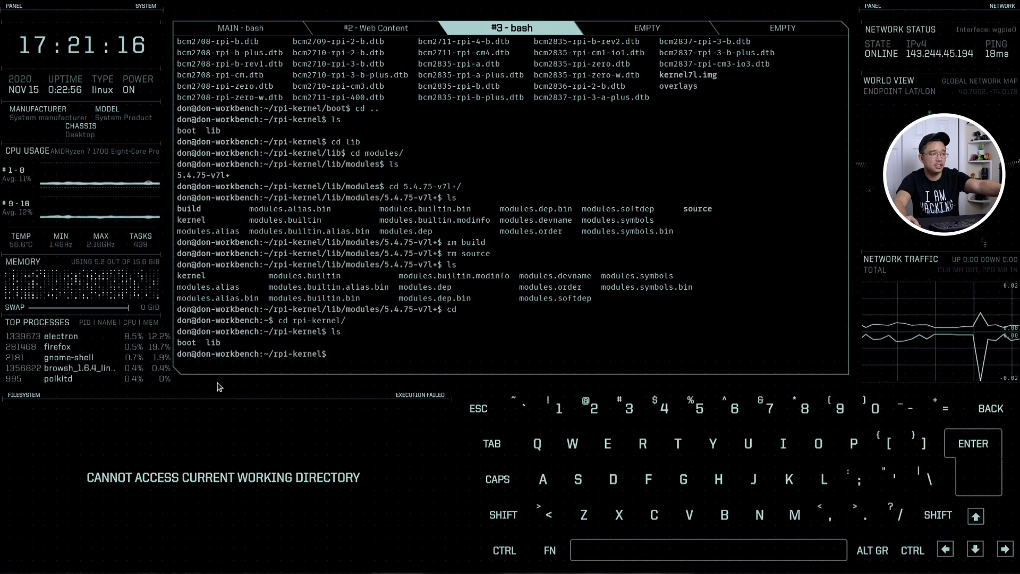
click(616, 25)
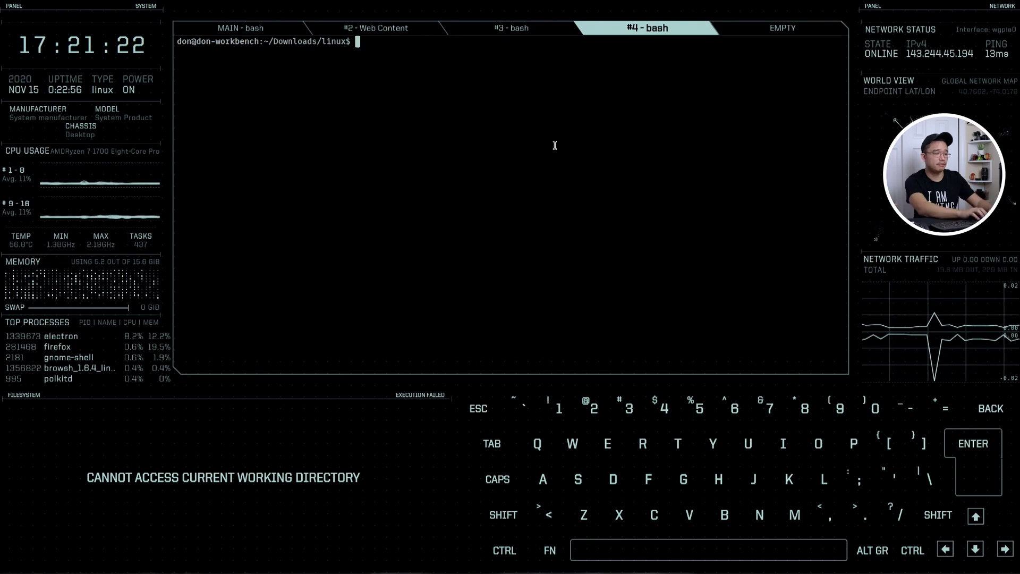
text(ssh )
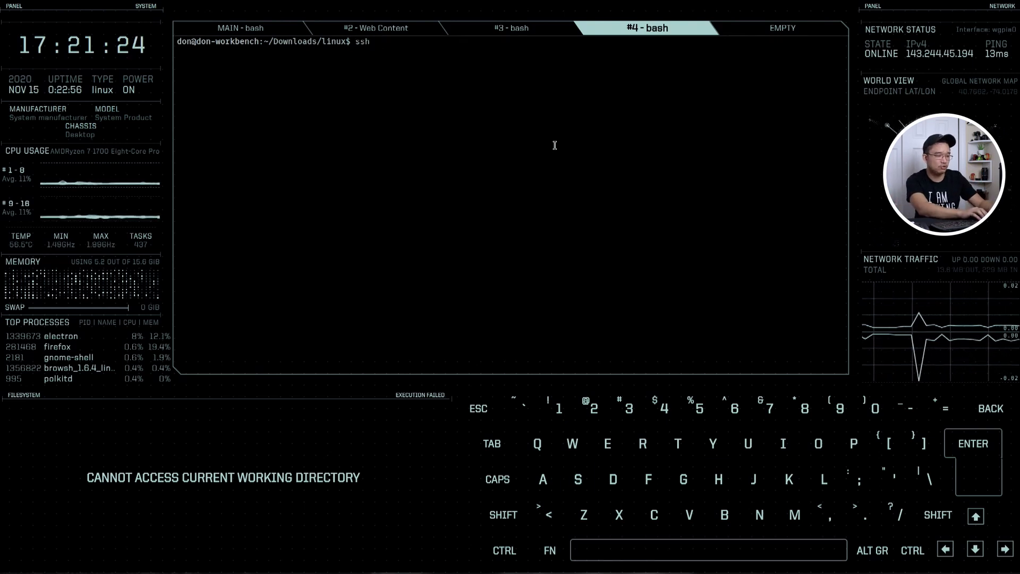
text(pi@192.1)
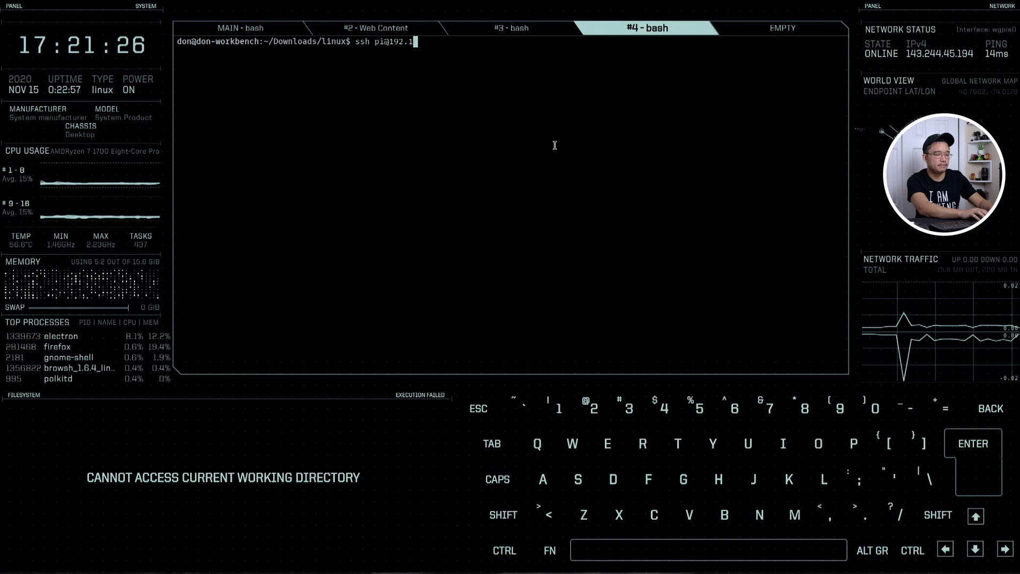
text(68.105)
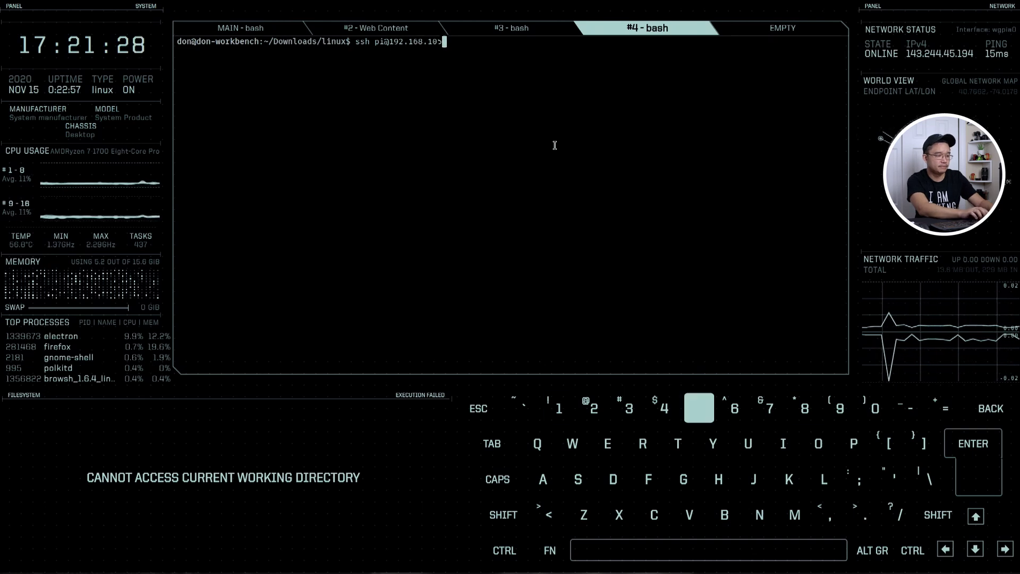
text(.118)
key(Return)
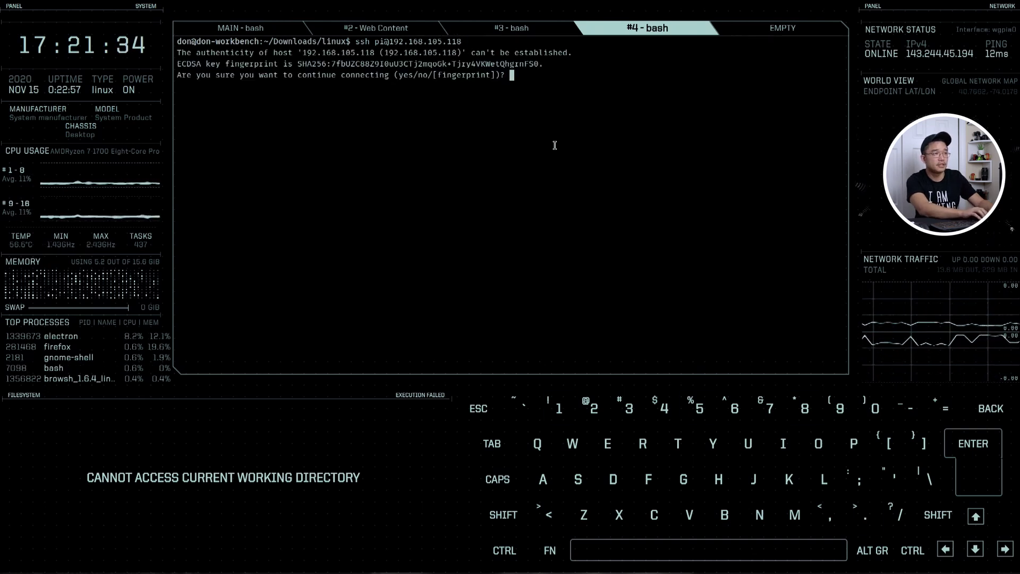
text(yes)
key(Return)
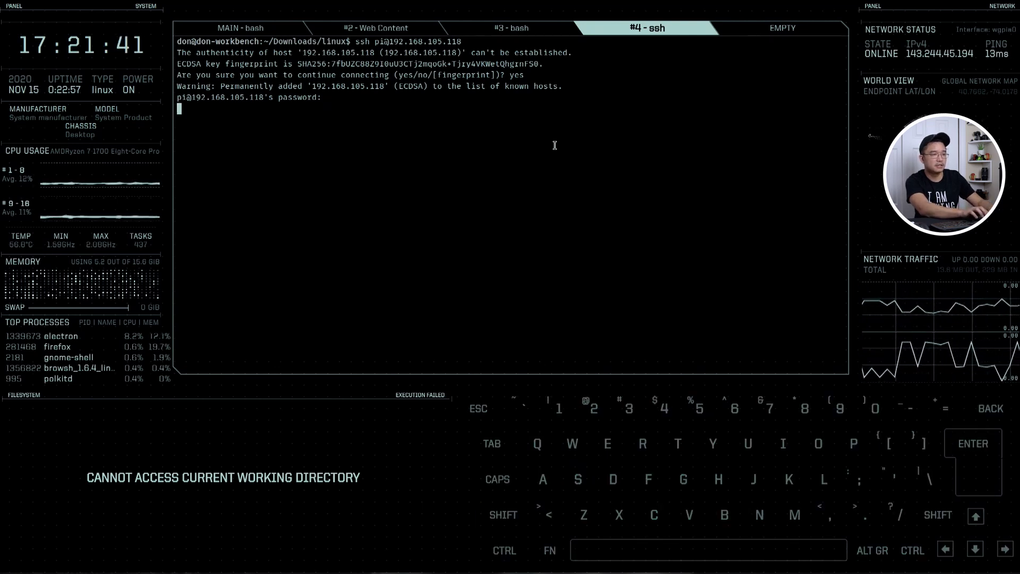
- List the Pi's home folder, create rpi-kernel there, then return to the local bash session
text(ls)
key(Return)
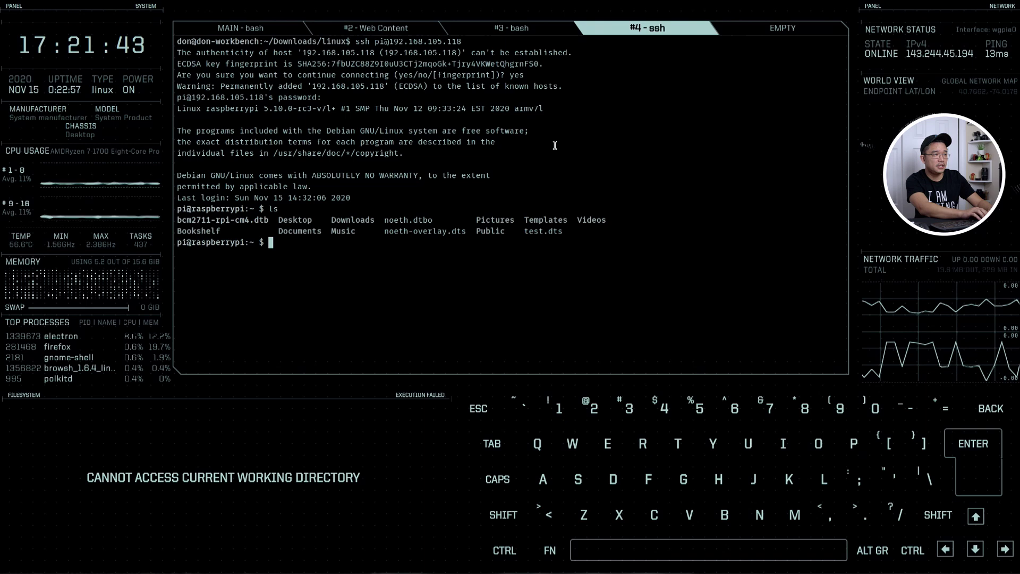
text(mk)
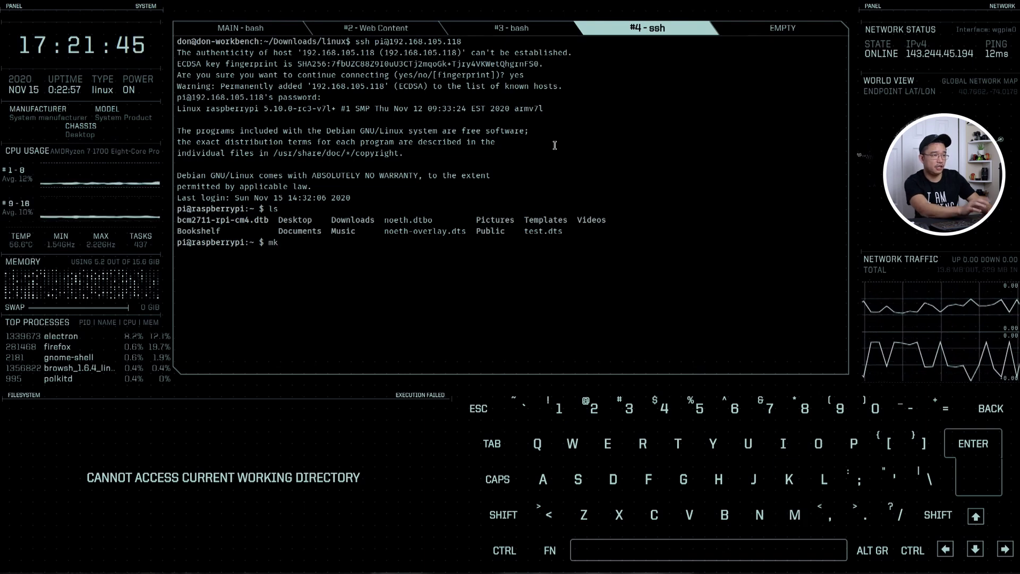
text(dir )
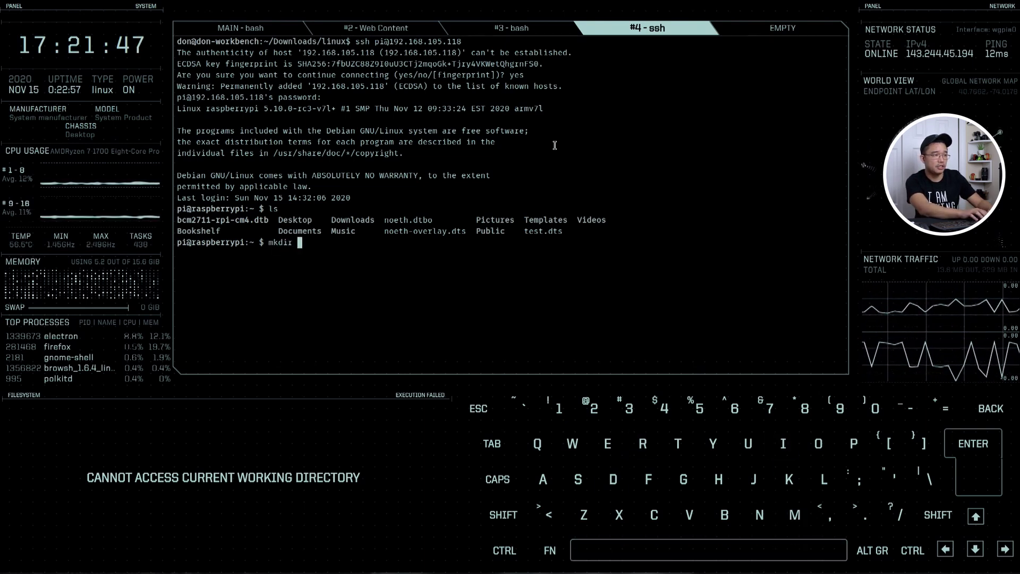
text(rpi-kernel)
key(Return)
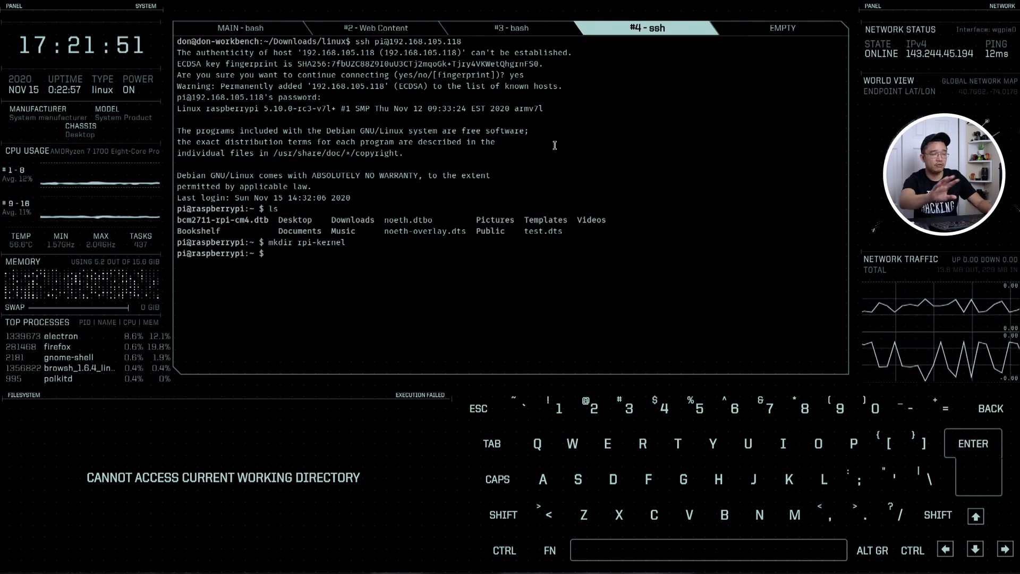
drag(297, 243, 322, 243)
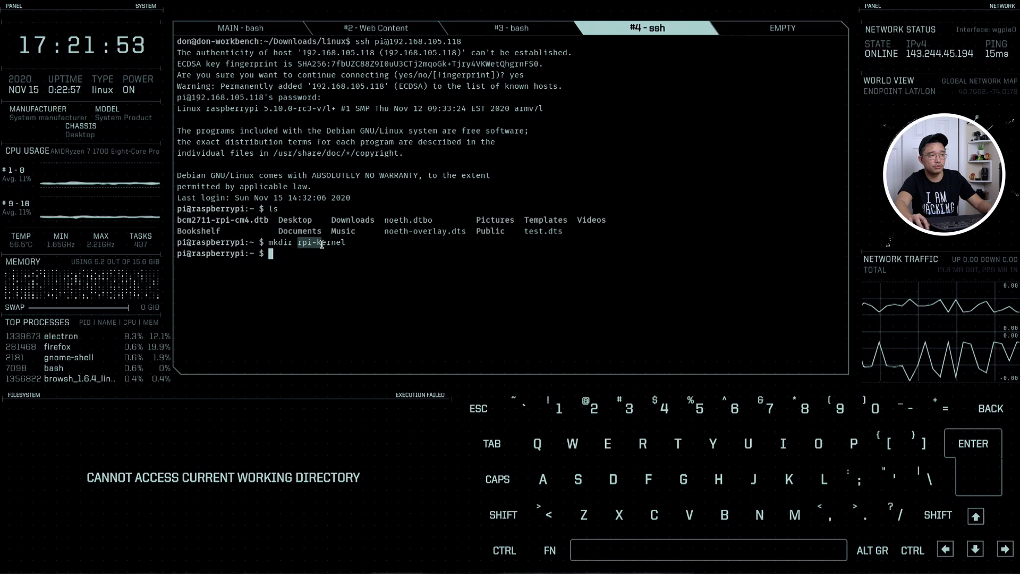
click(322, 244)
click(502, 36)
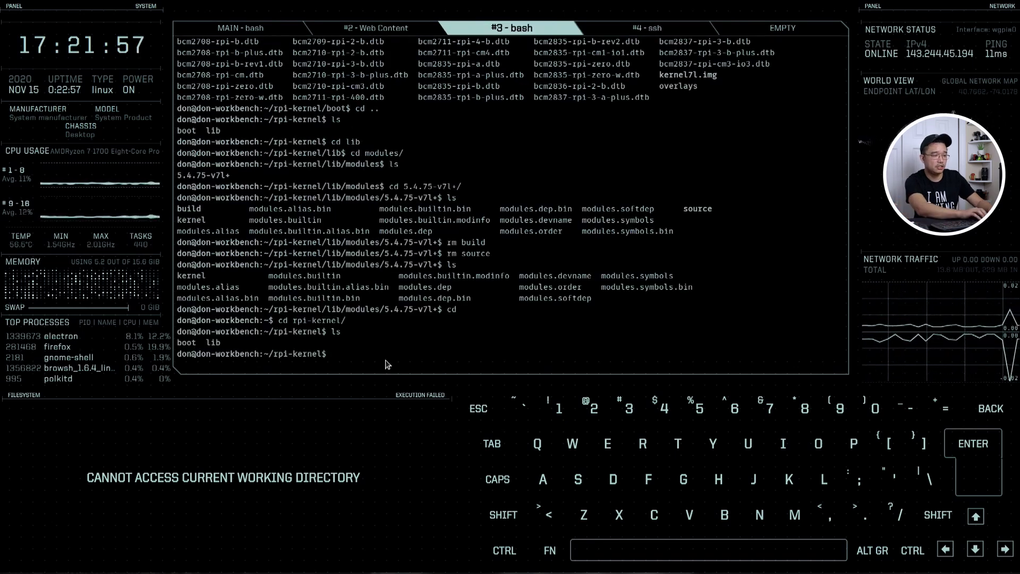
text(sd)
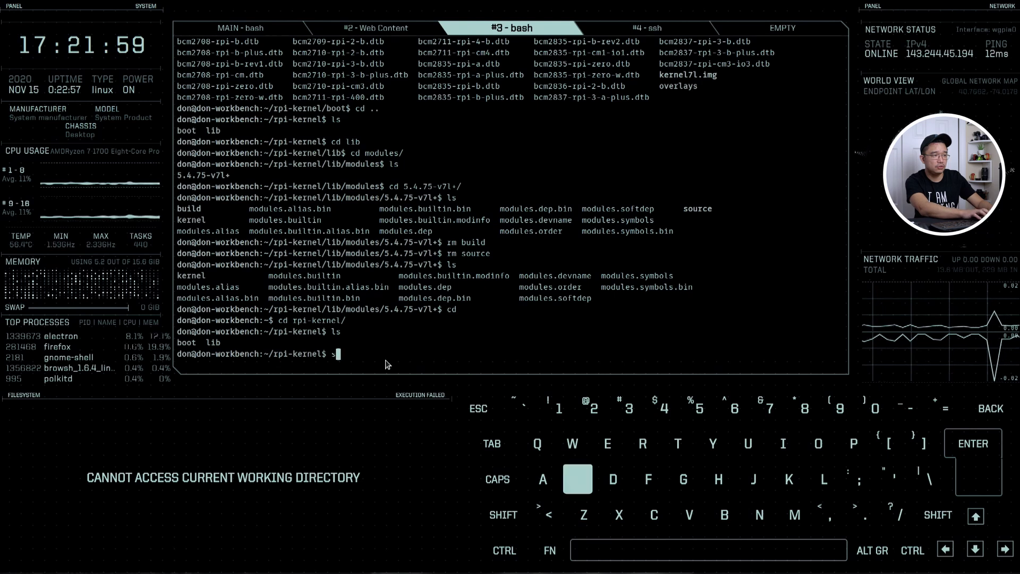
key(BackSpace)
text(cp )
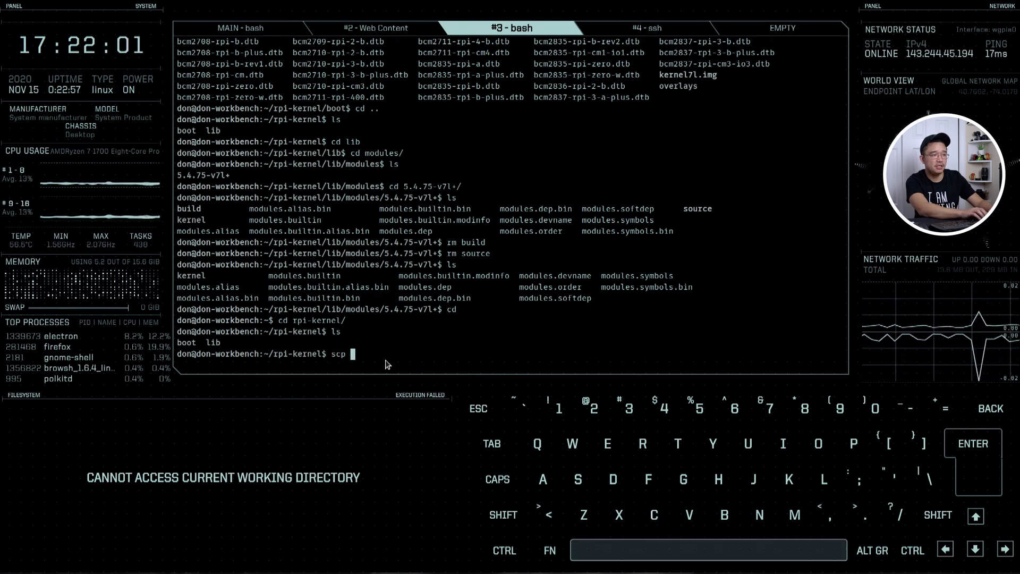
text(-r)
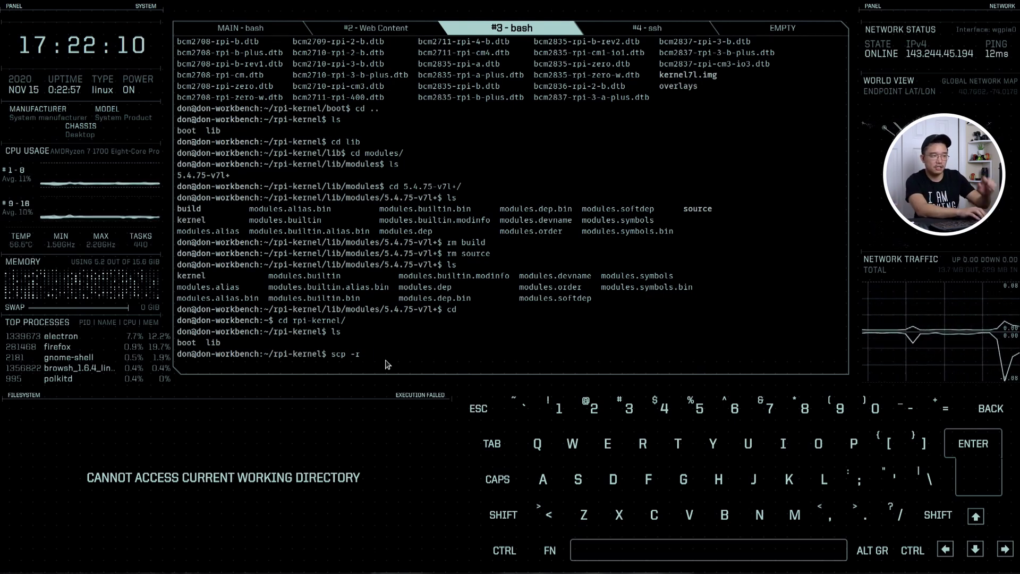
text( ./)
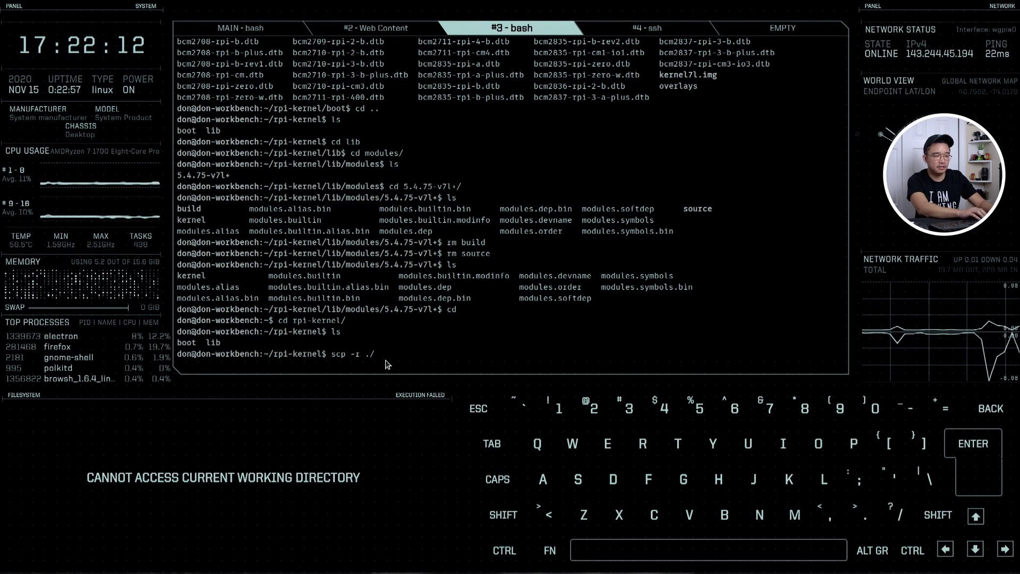
text(*)
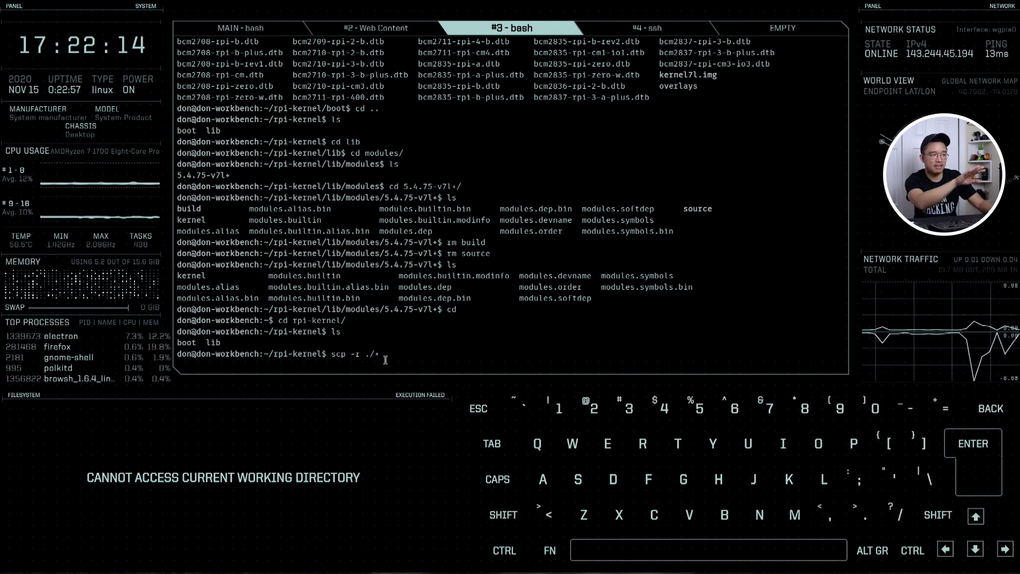
text( /)
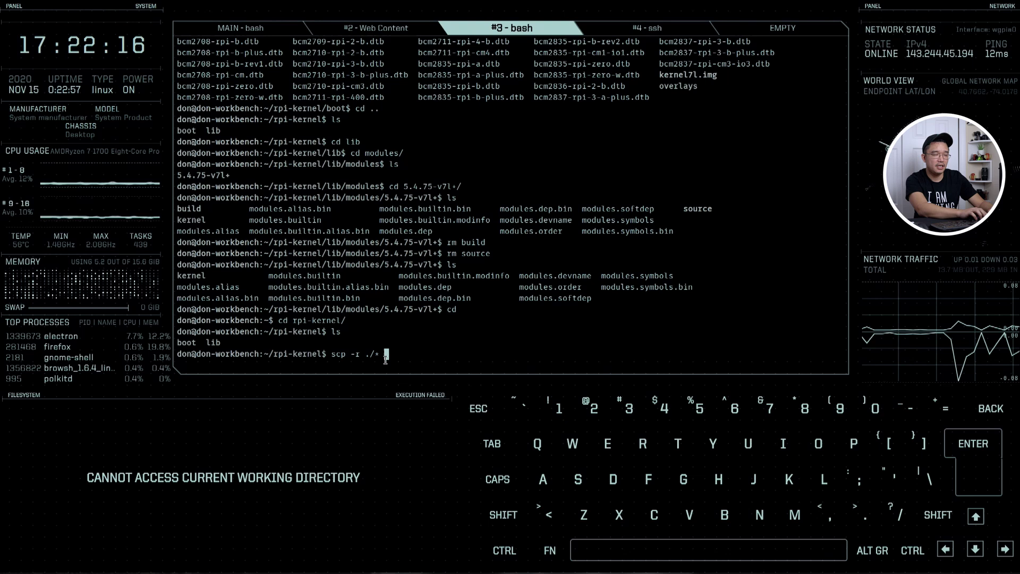
key(BackSpace)
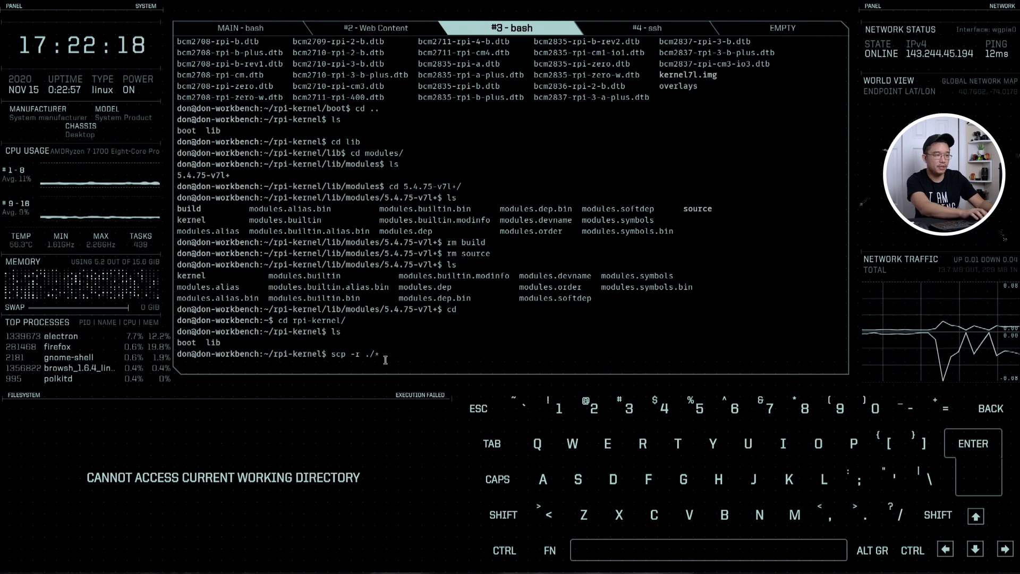
text(pi@)
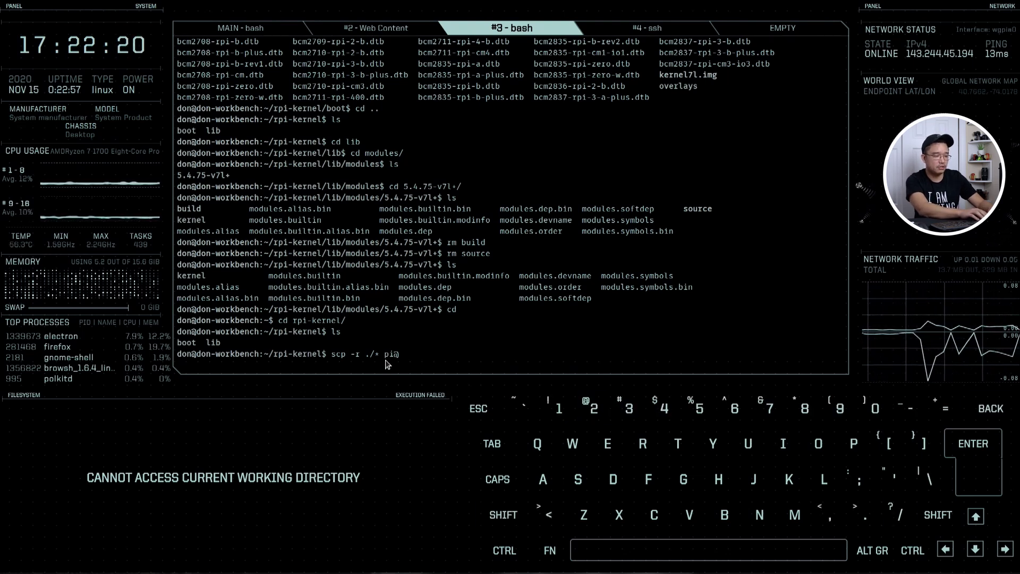
text(192.168.)
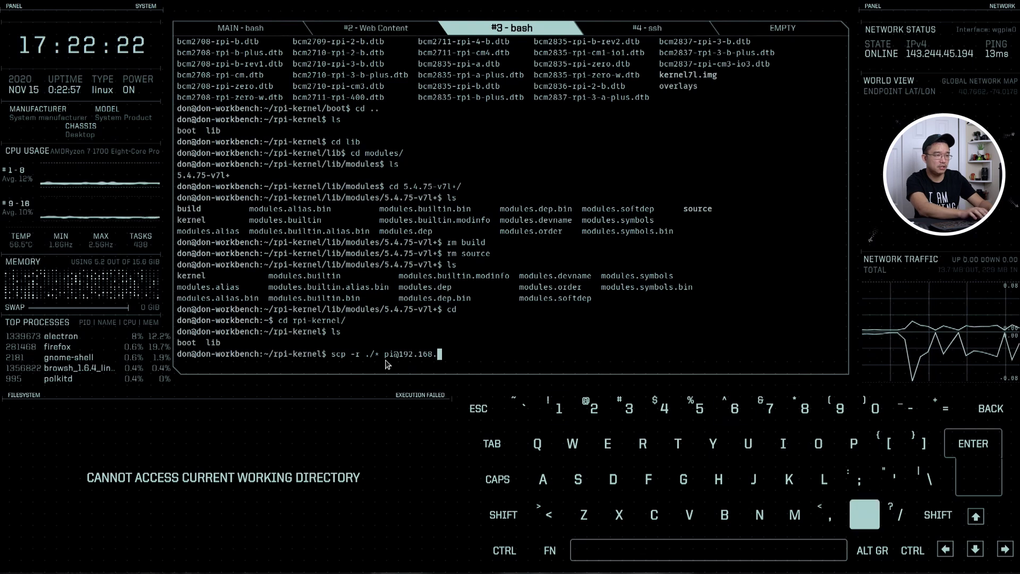
text(105.11)
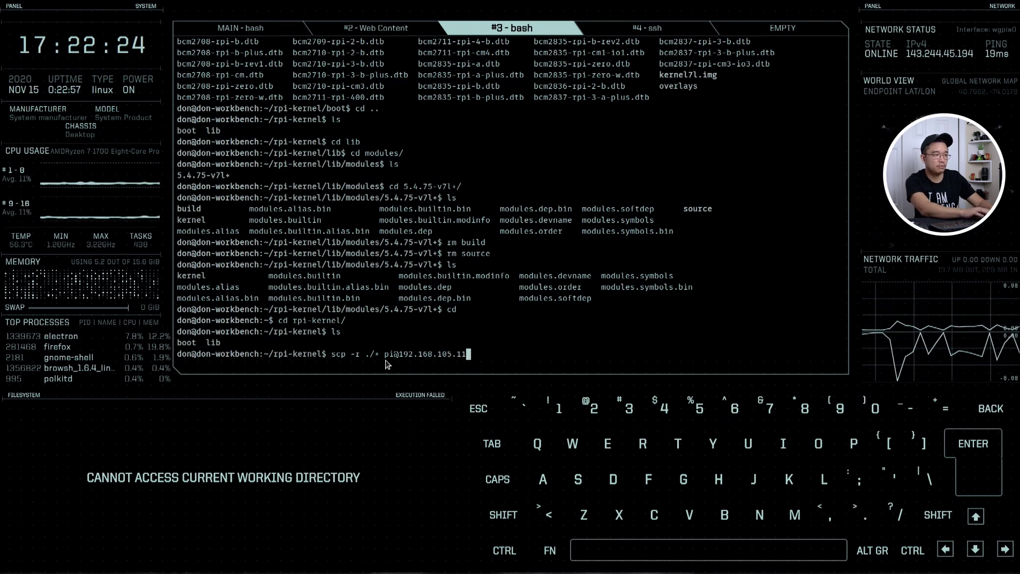
text(8:)
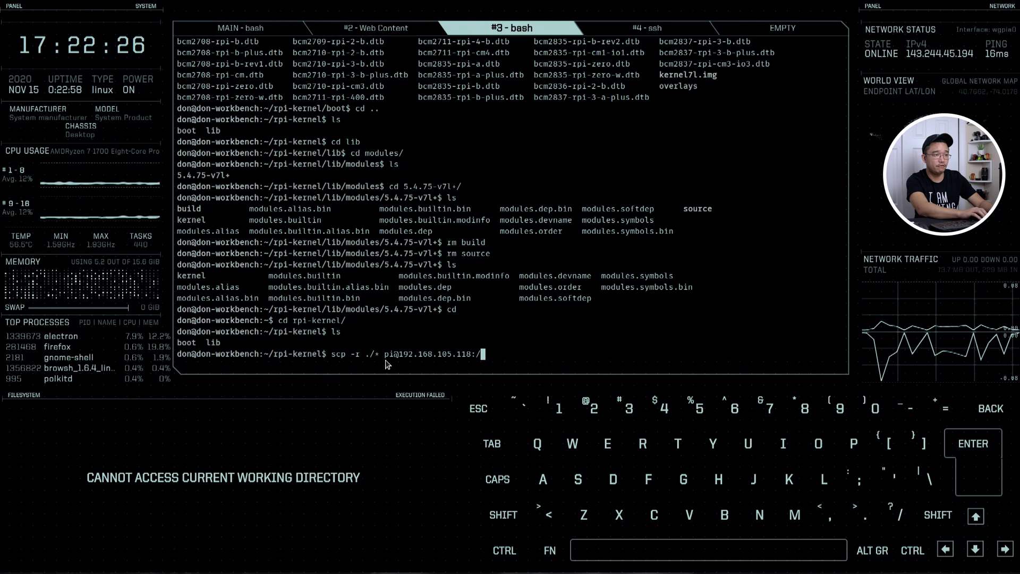
text(/home/pi/)
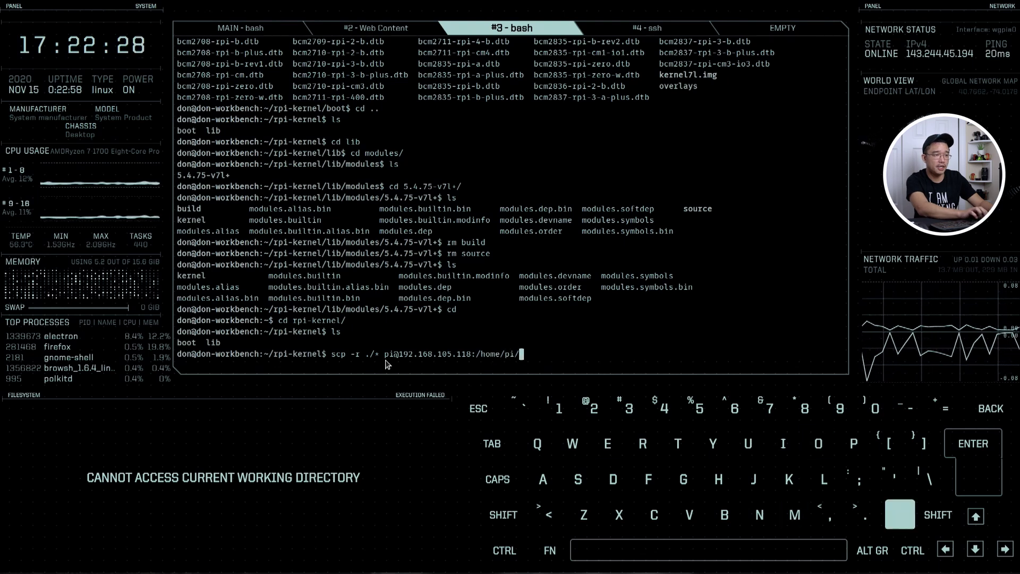
text(rpi-ker)
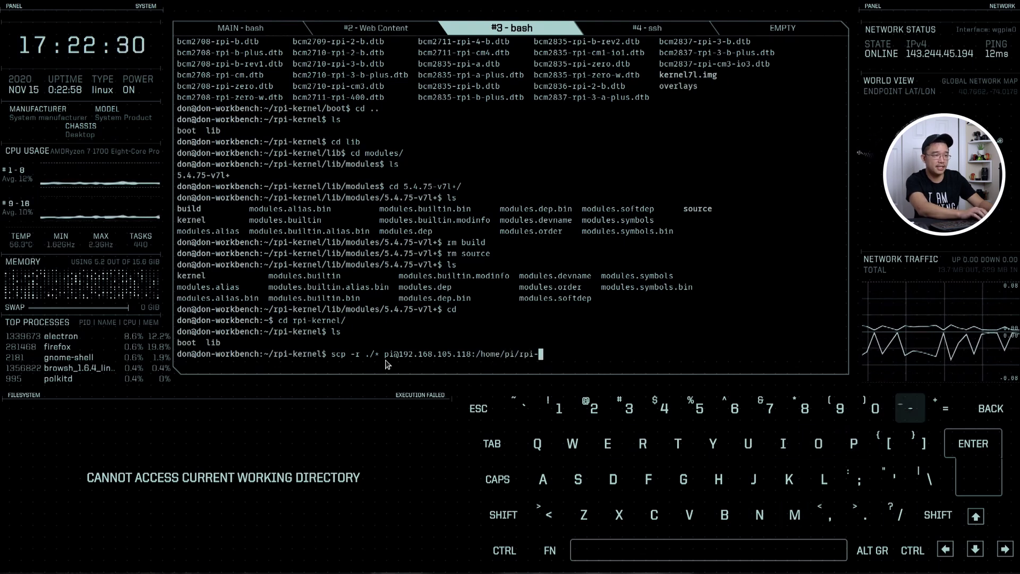
text(nel)
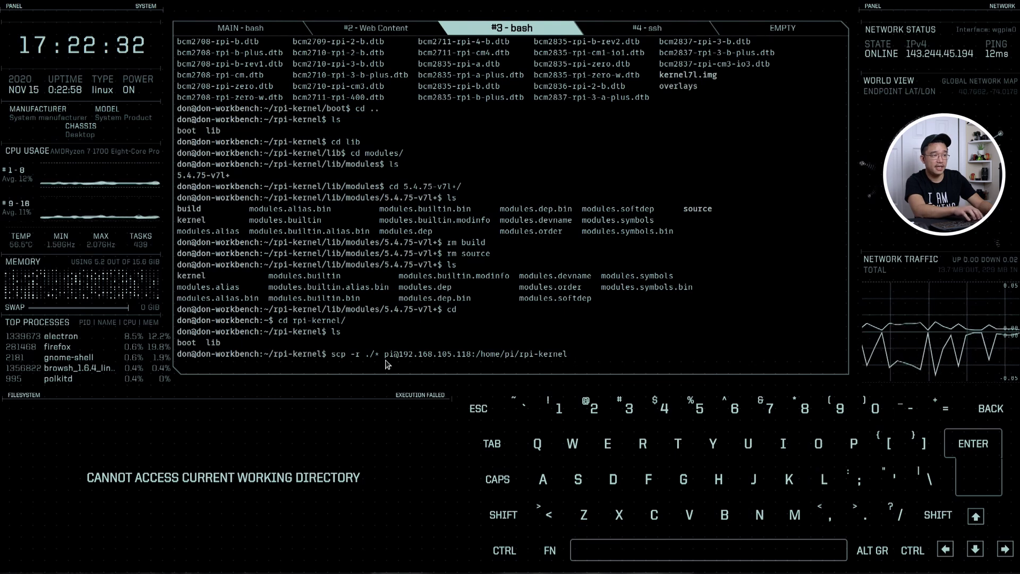
key(Return)
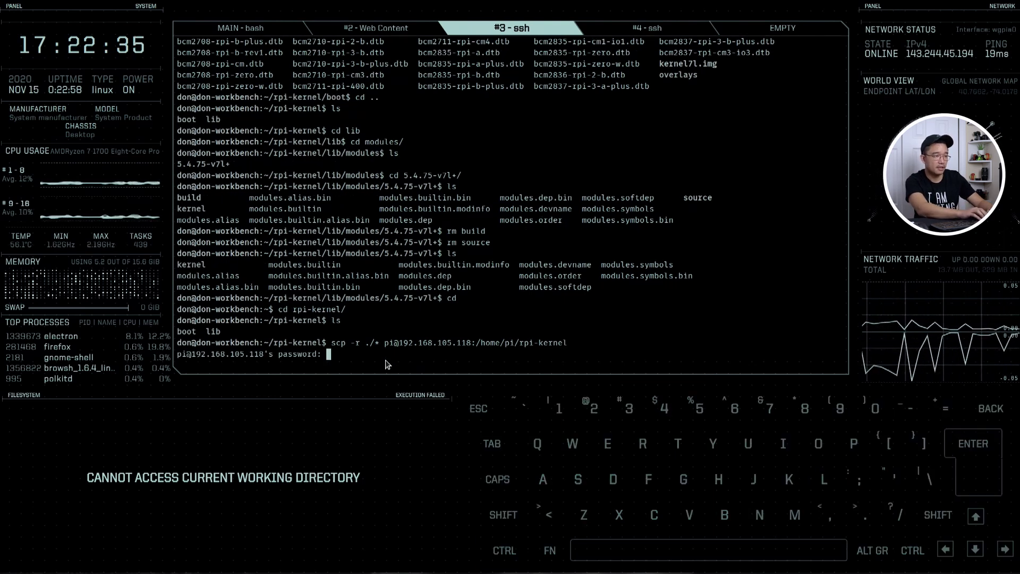
key(Return)
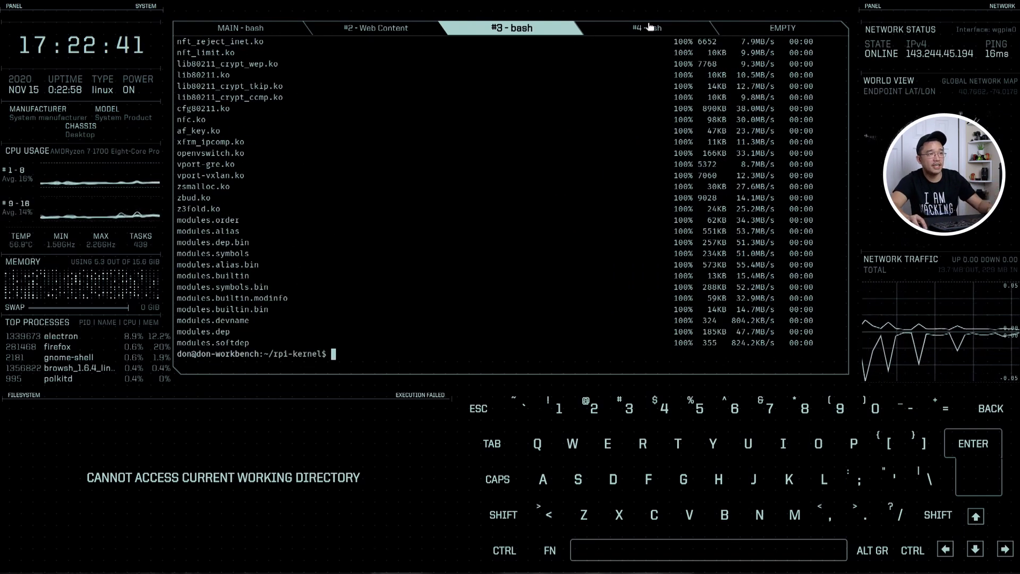
- In the Pi's SSH session, enter the rpi-kernel folder and list its contents
key(ctrl+Tab)
text(cd rpi)
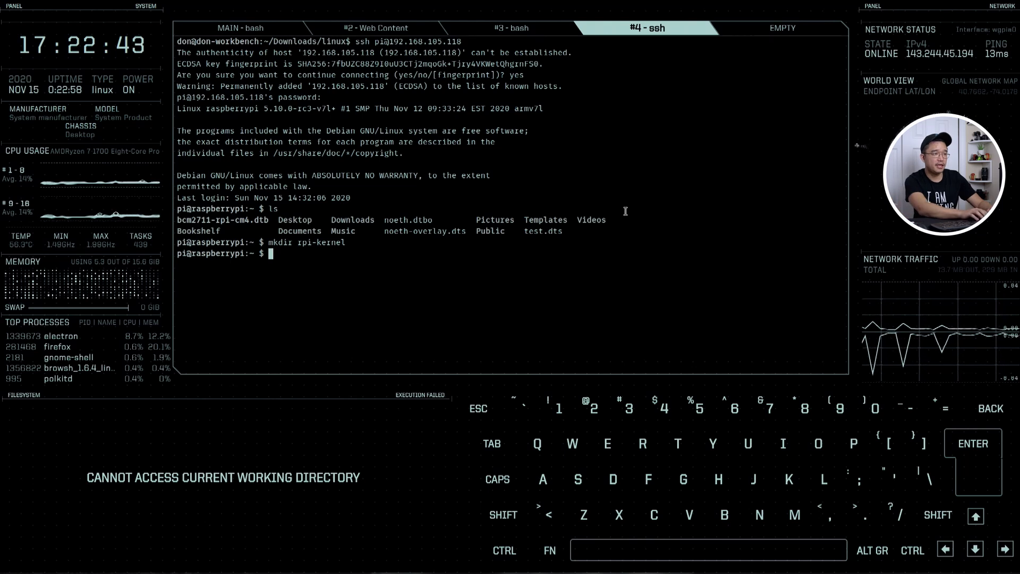
key(Tab)
key(Return)
text(ls)
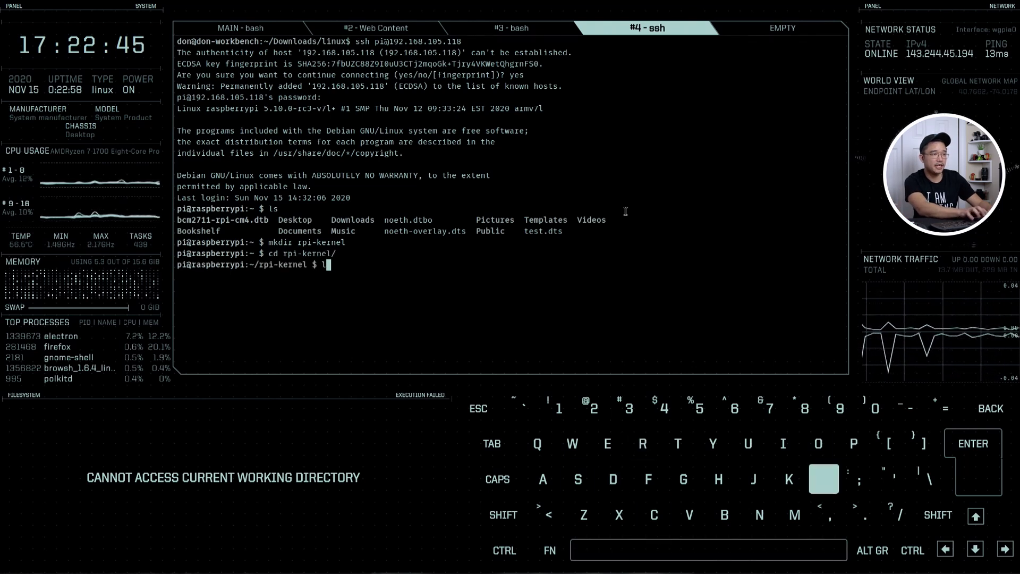
key(Return)
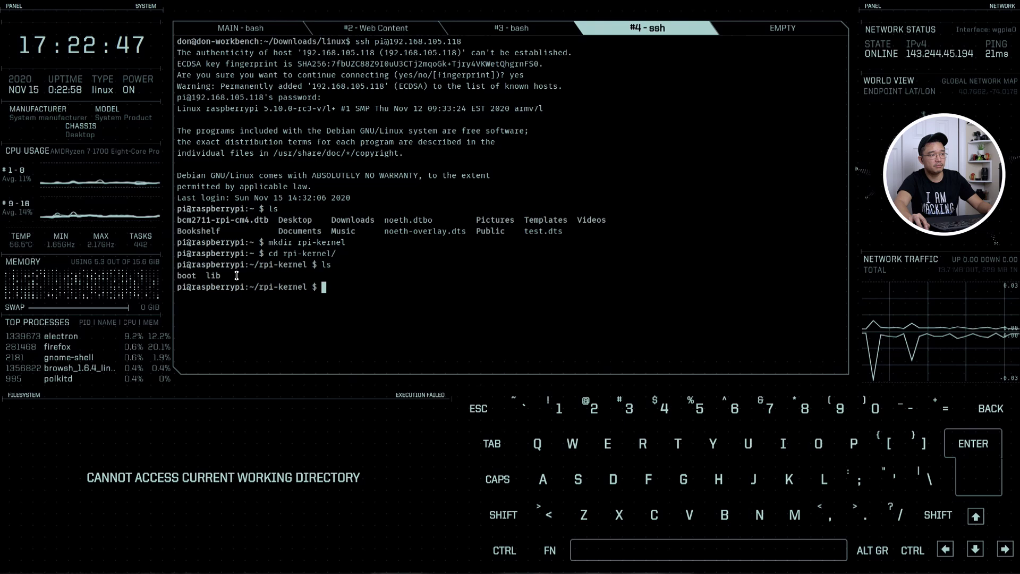
- Install the boot and lib folders onto the Pi's root with sudo cp -R ./* /
text(cd)
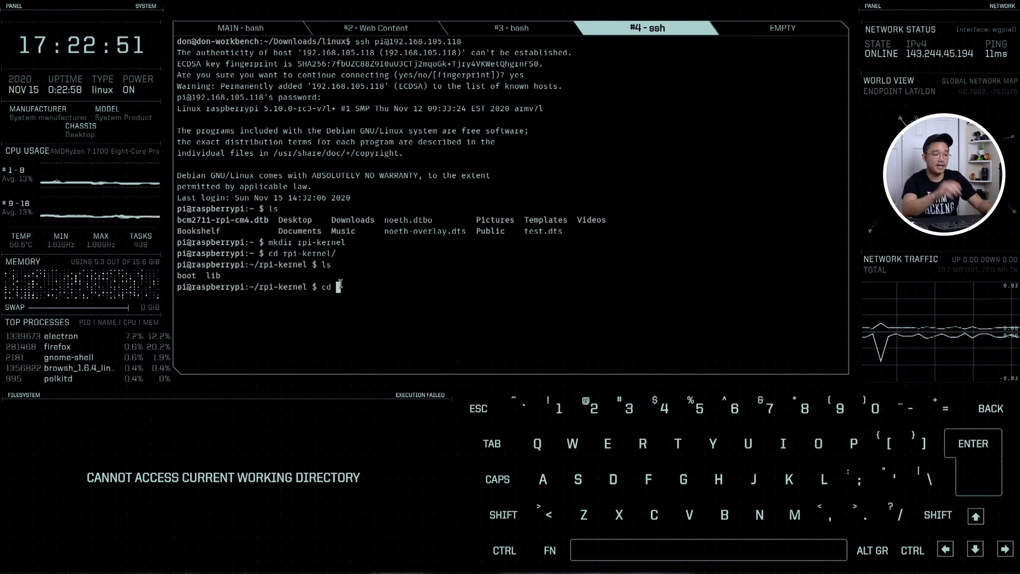
key(BackSpace)
key(BackSpace)
key(BackSpace)
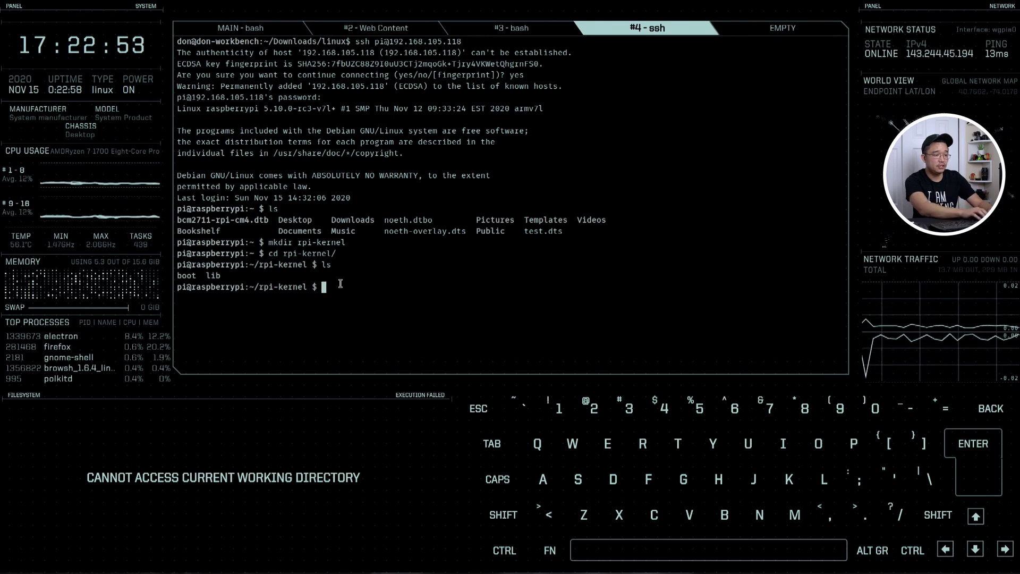
text(sudo )
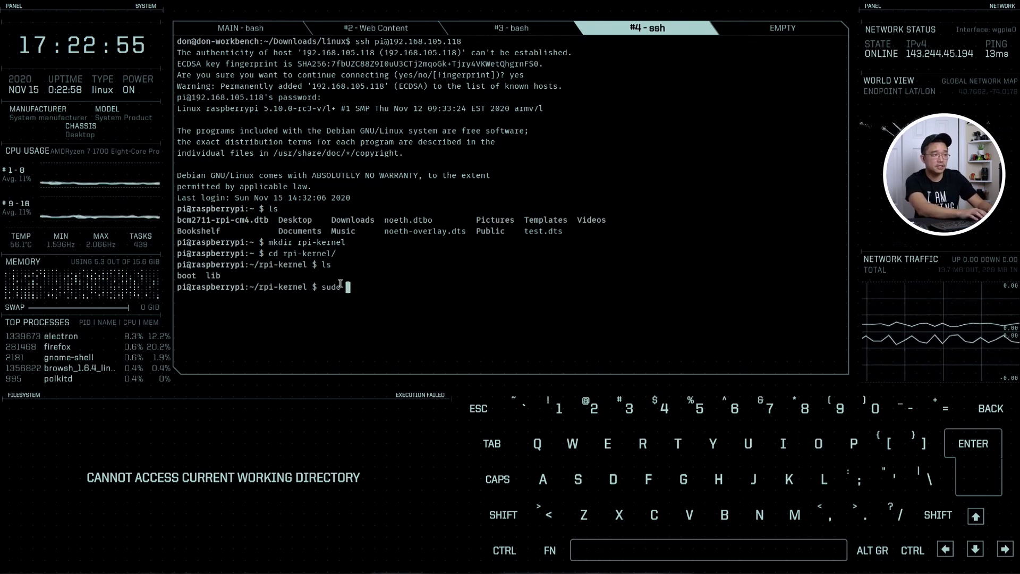
text(cp -R)
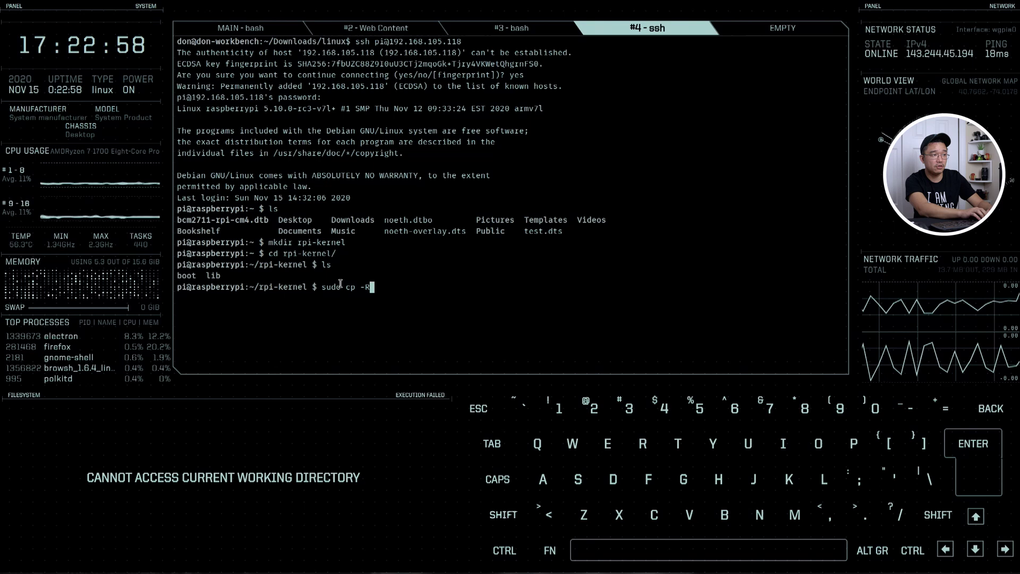
text( ./)
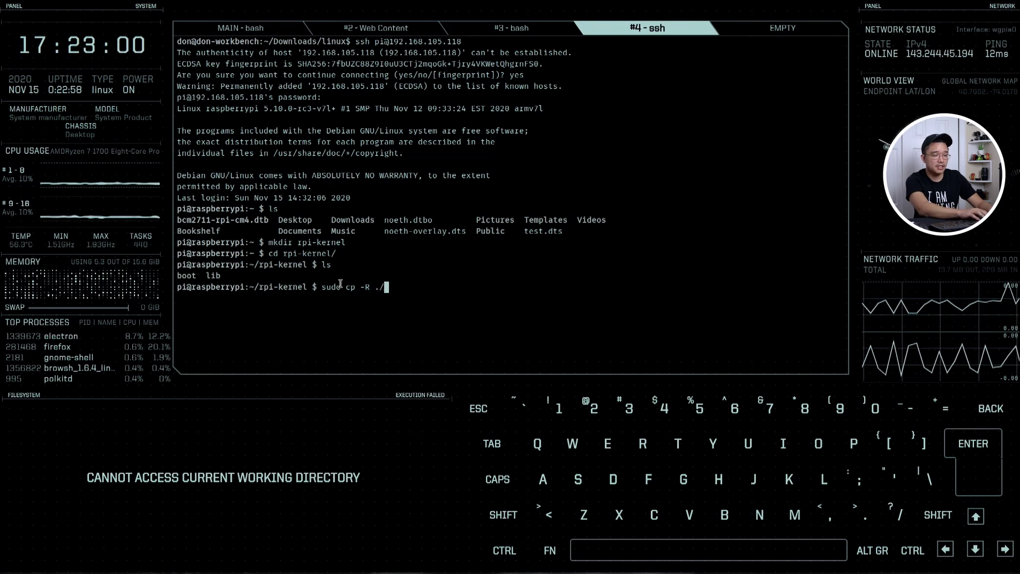
text(* /)
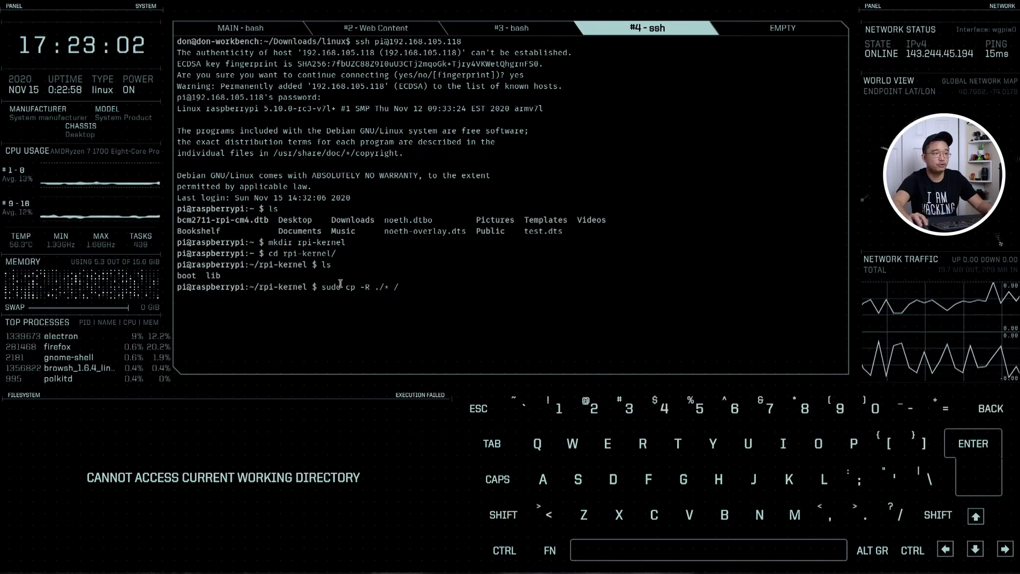
double_click(189, 275)
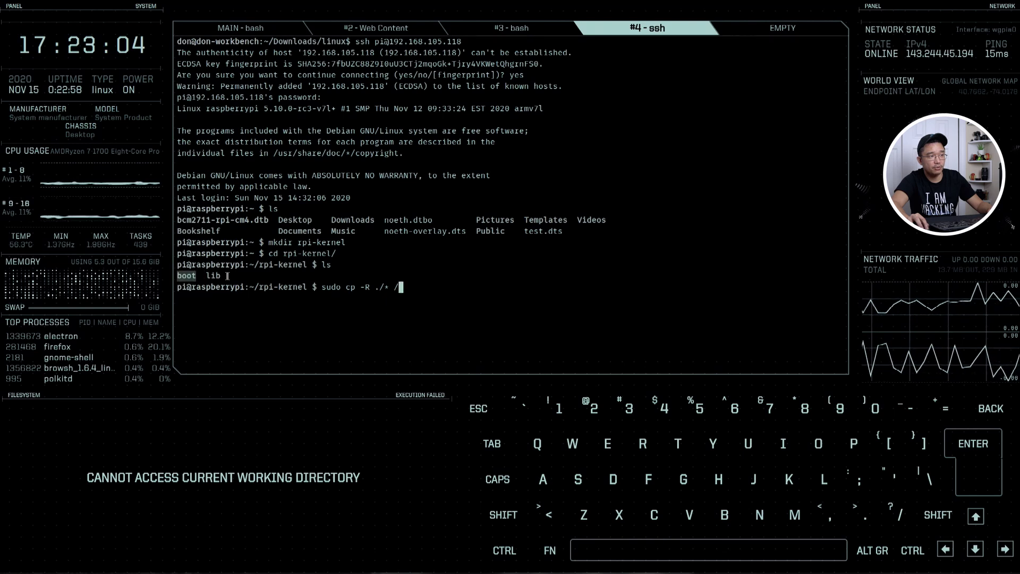
double_click(215, 276)
click(226, 275)
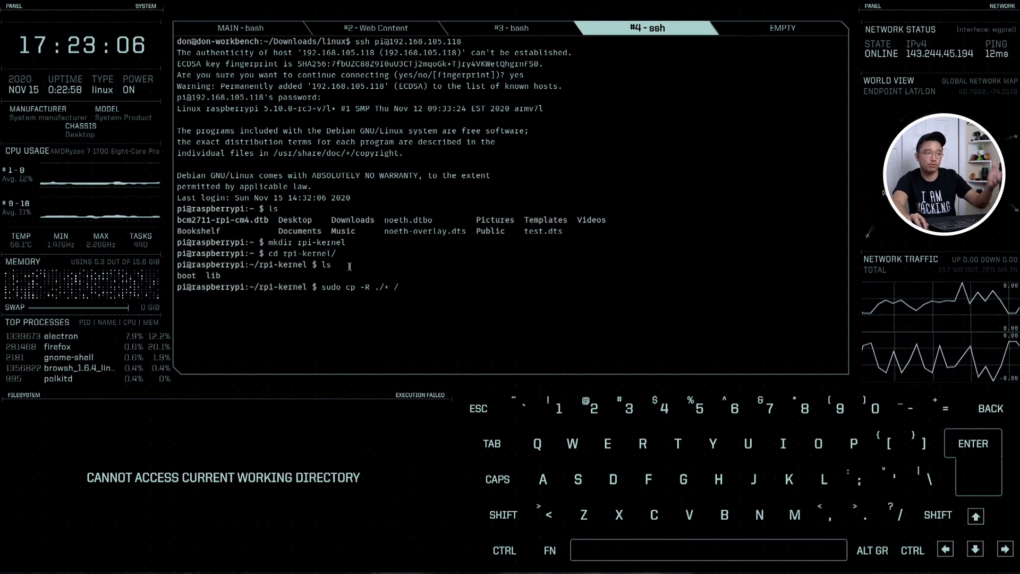
key(Return)
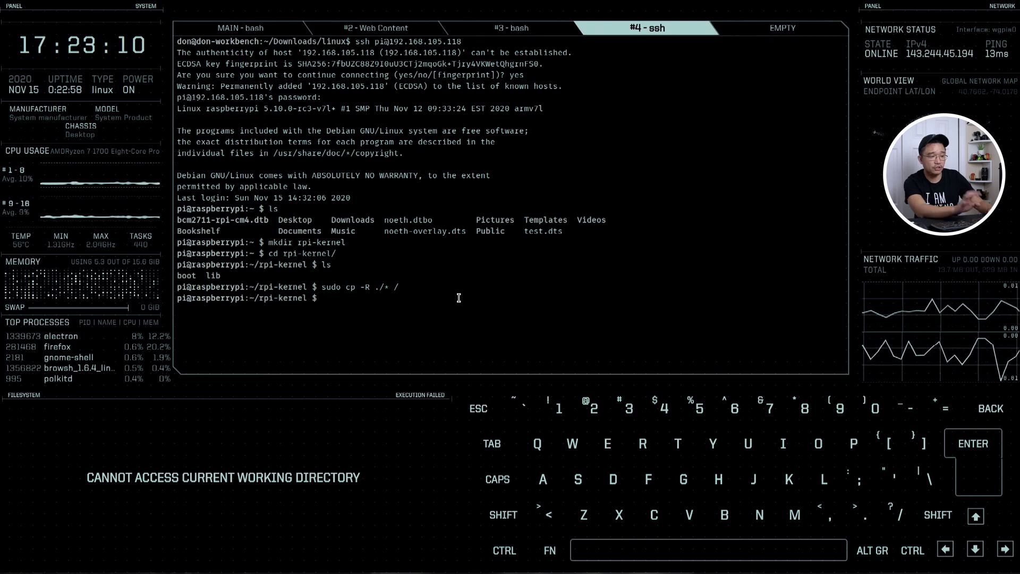
- Check the running kernel with uname -a, then restart the Pi with sudo reboot
text(uname -a)
key(Return)
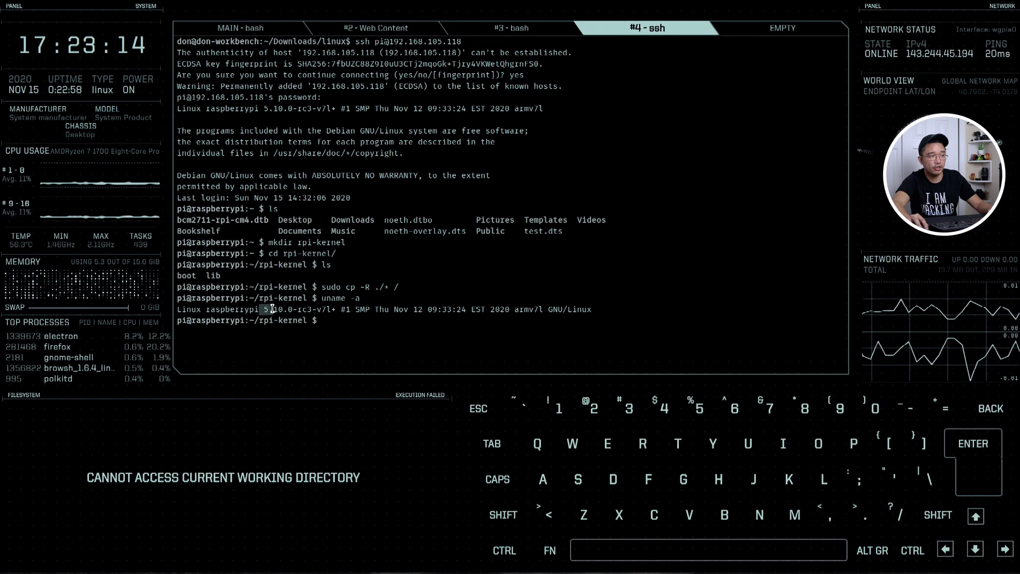
drag(341, 277, 168, 271)
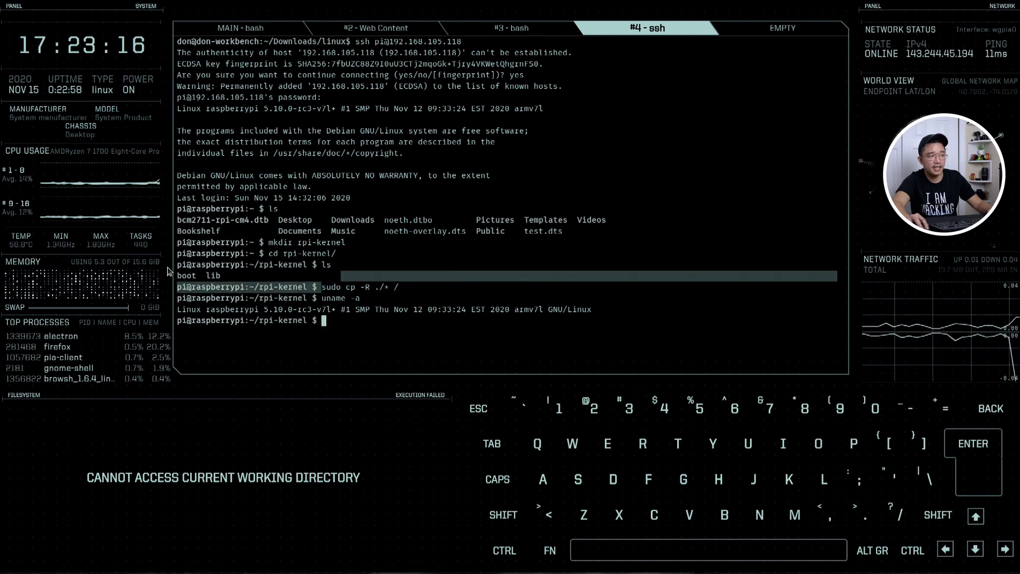
click(222, 275)
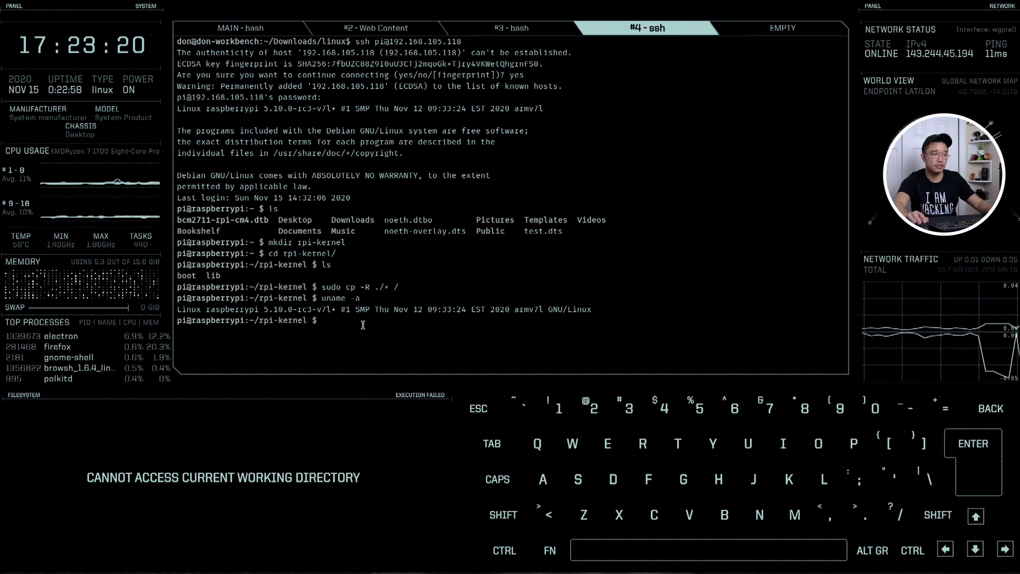
text(sudo reboot)
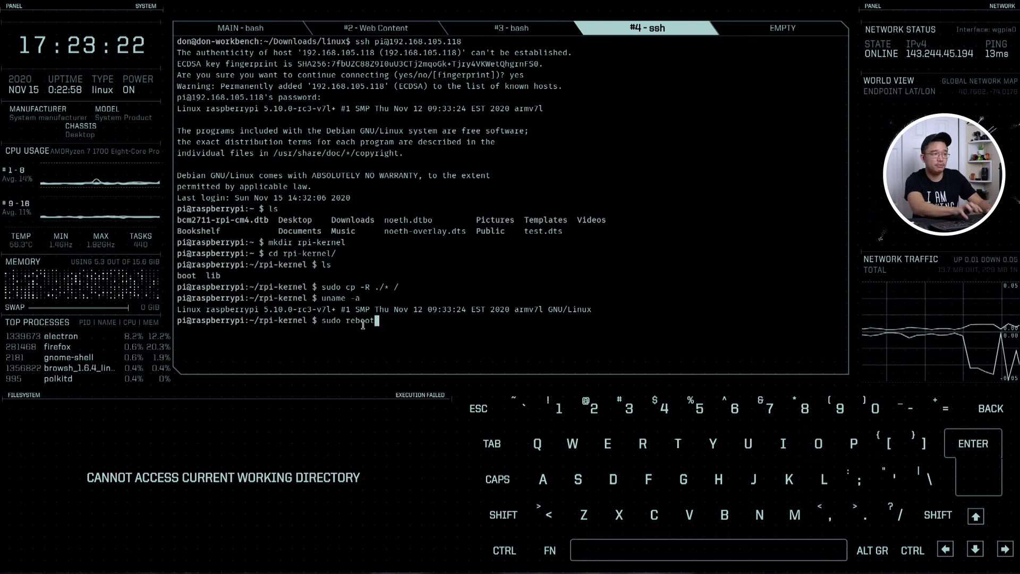
key(Return)
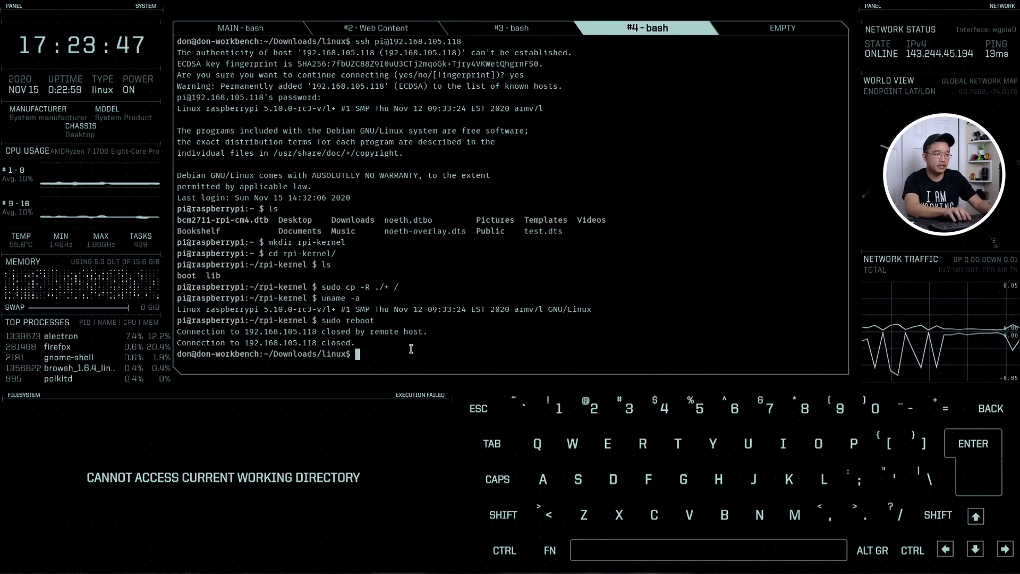
- Reconnect to the Pi using the recalled ssh command and verify uname -a reports 5.4.75-v7l+
key(Up)
key(Return)
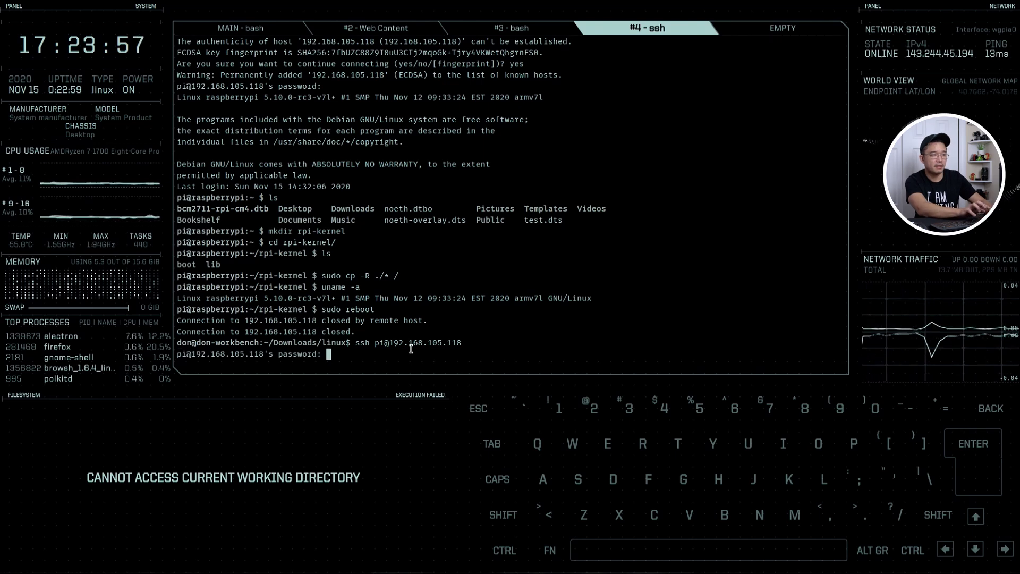
key(Return)
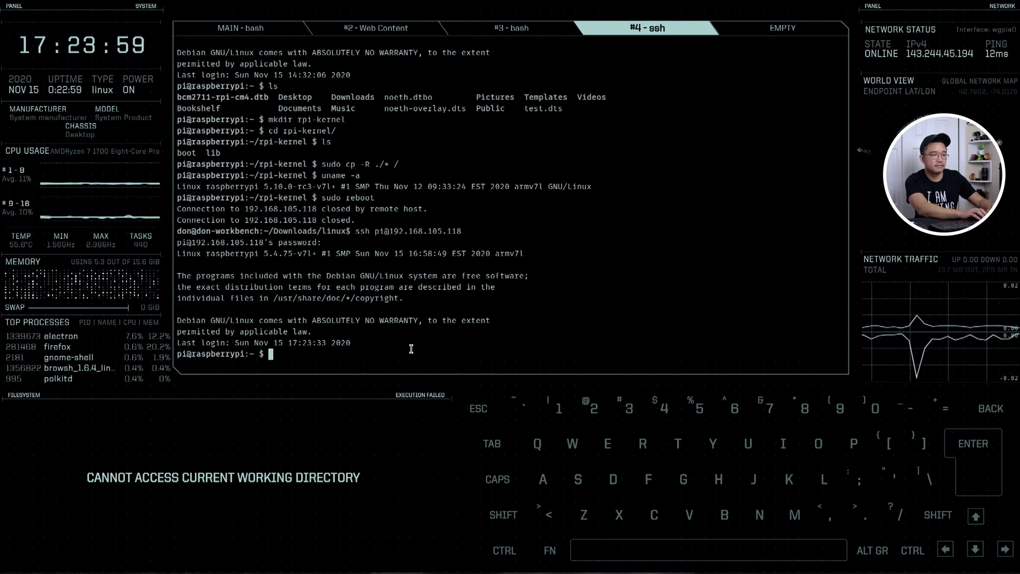
text(uname -a)
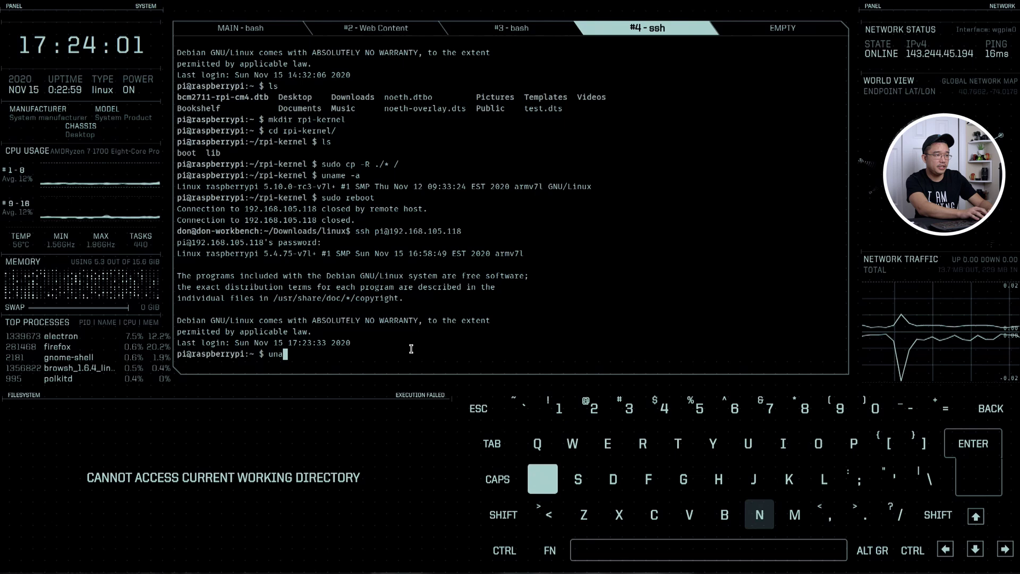
key(Return)
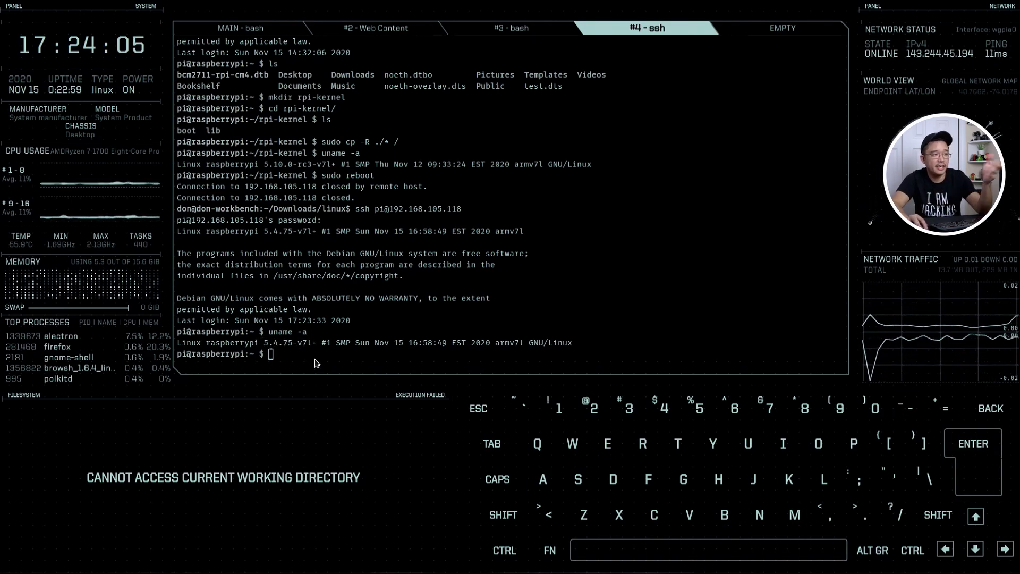
drag(293, 231, 307, 220)
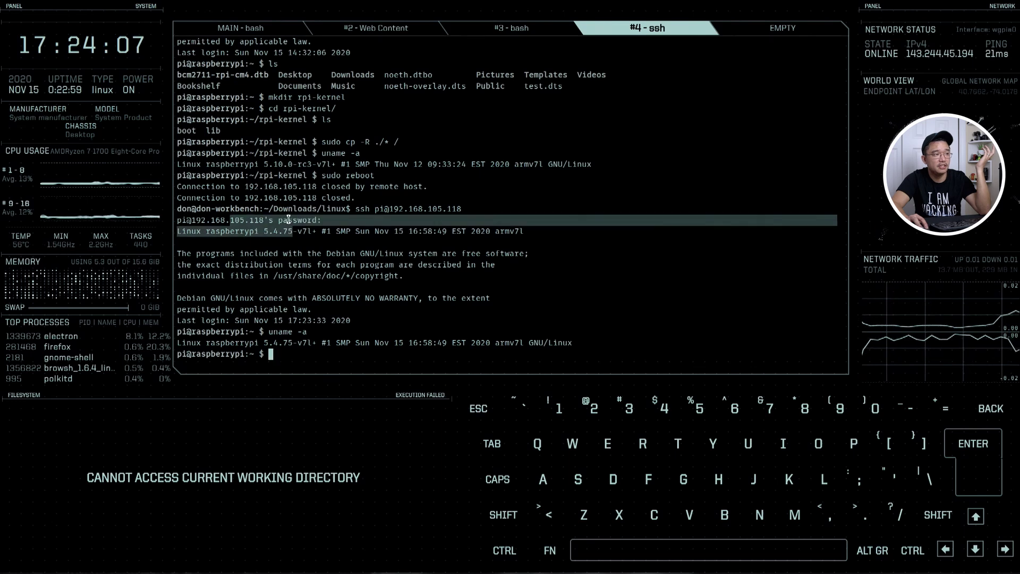
click(307, 227)
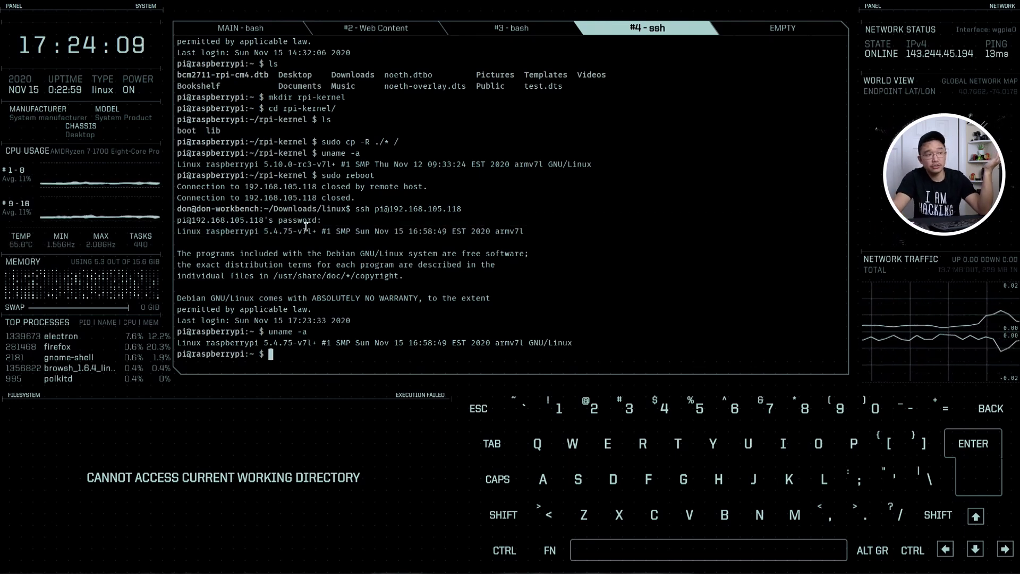